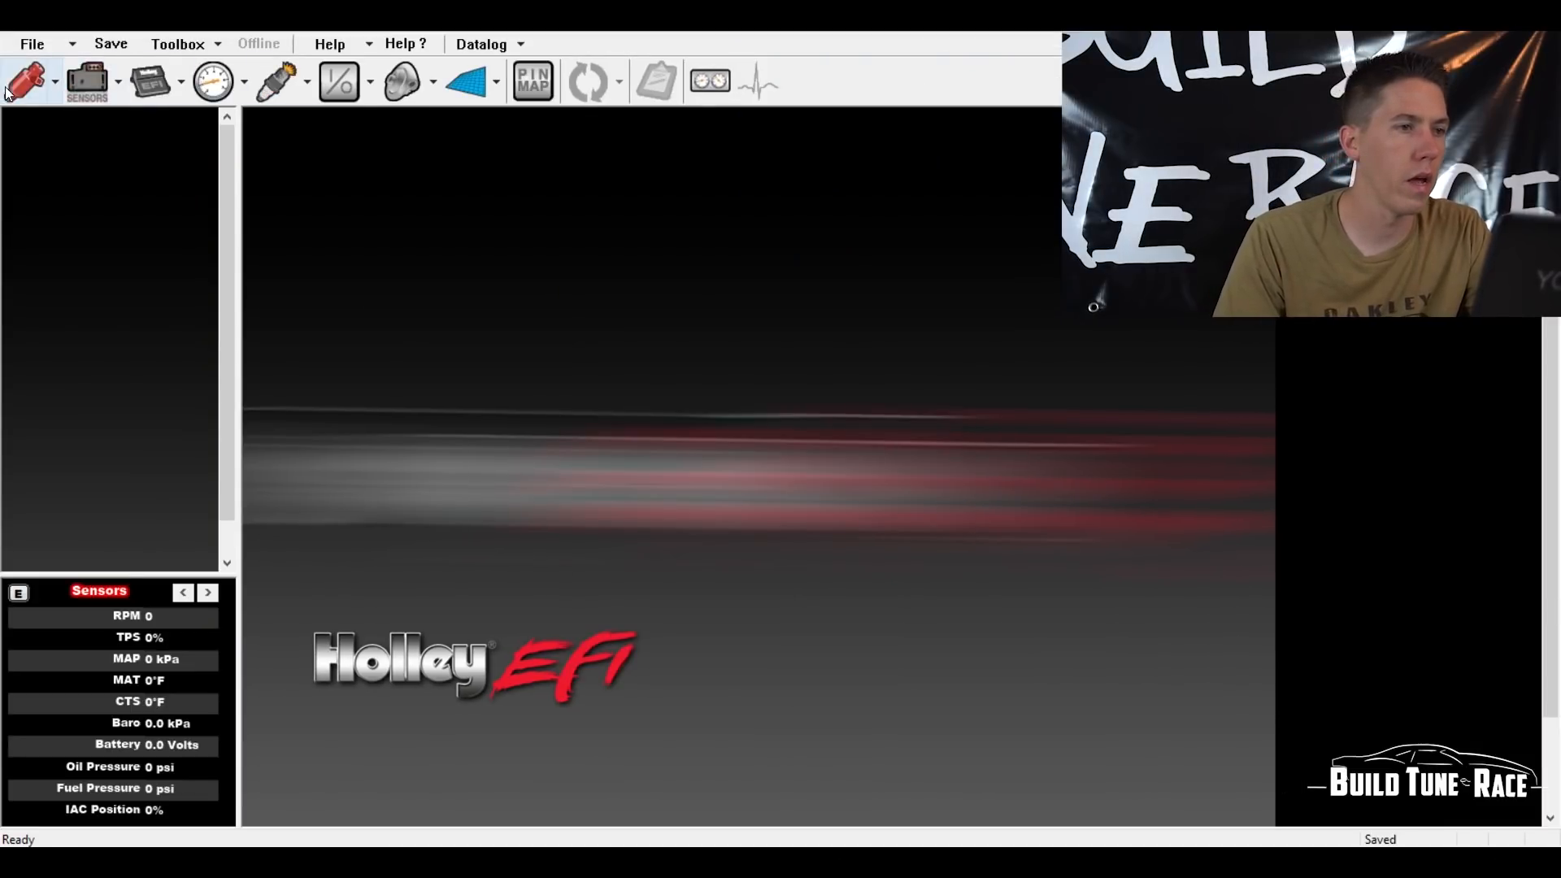
- Open the fuel settings and compare the base fuel table with the fuel graph
click(16, 86)
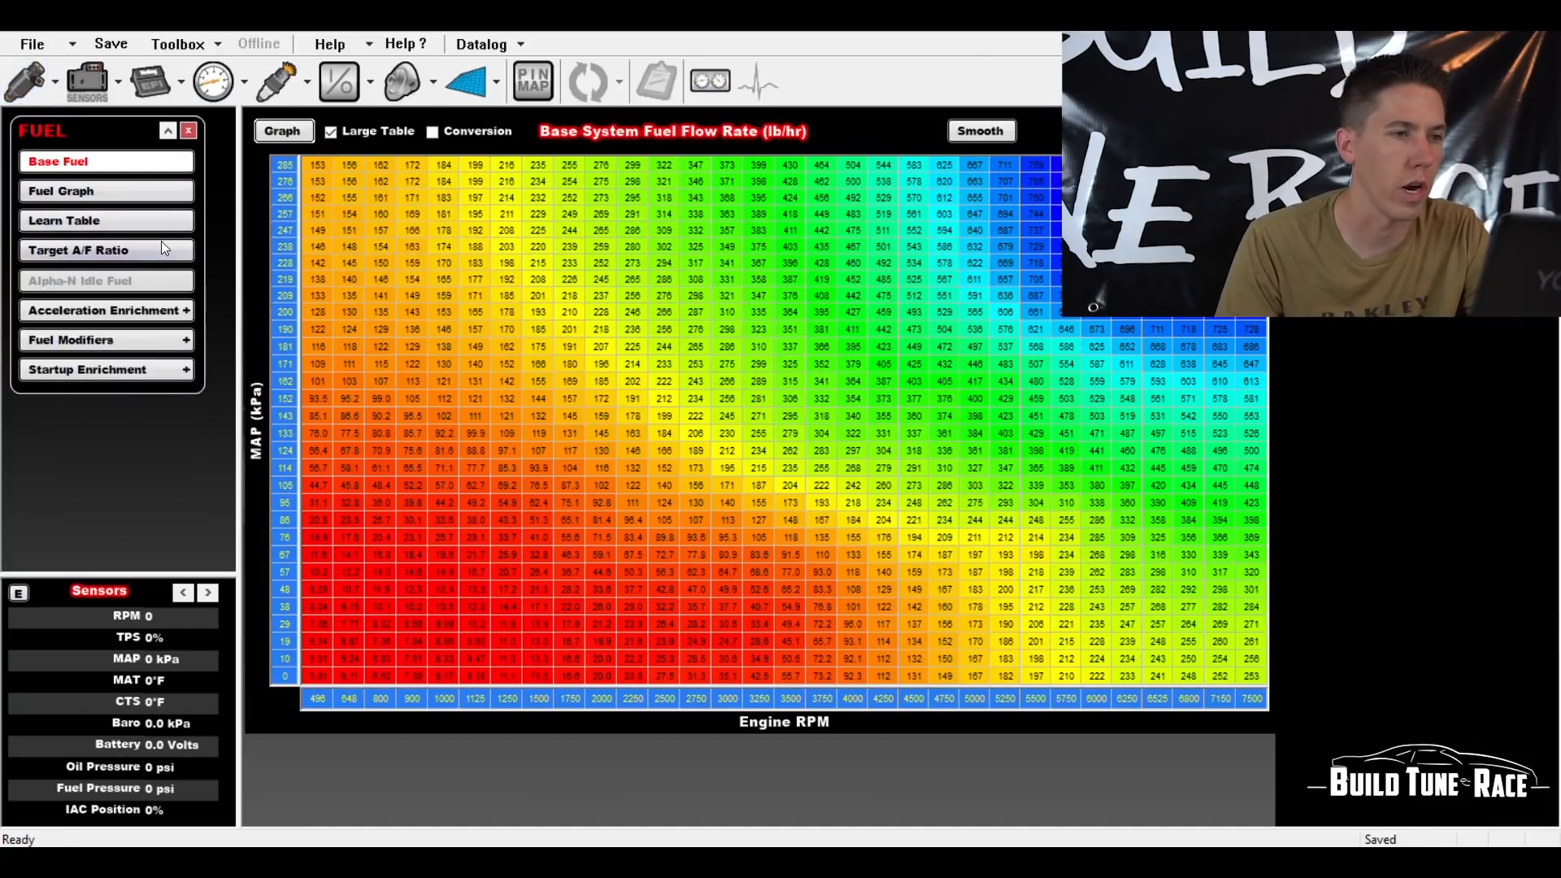
click(110, 190)
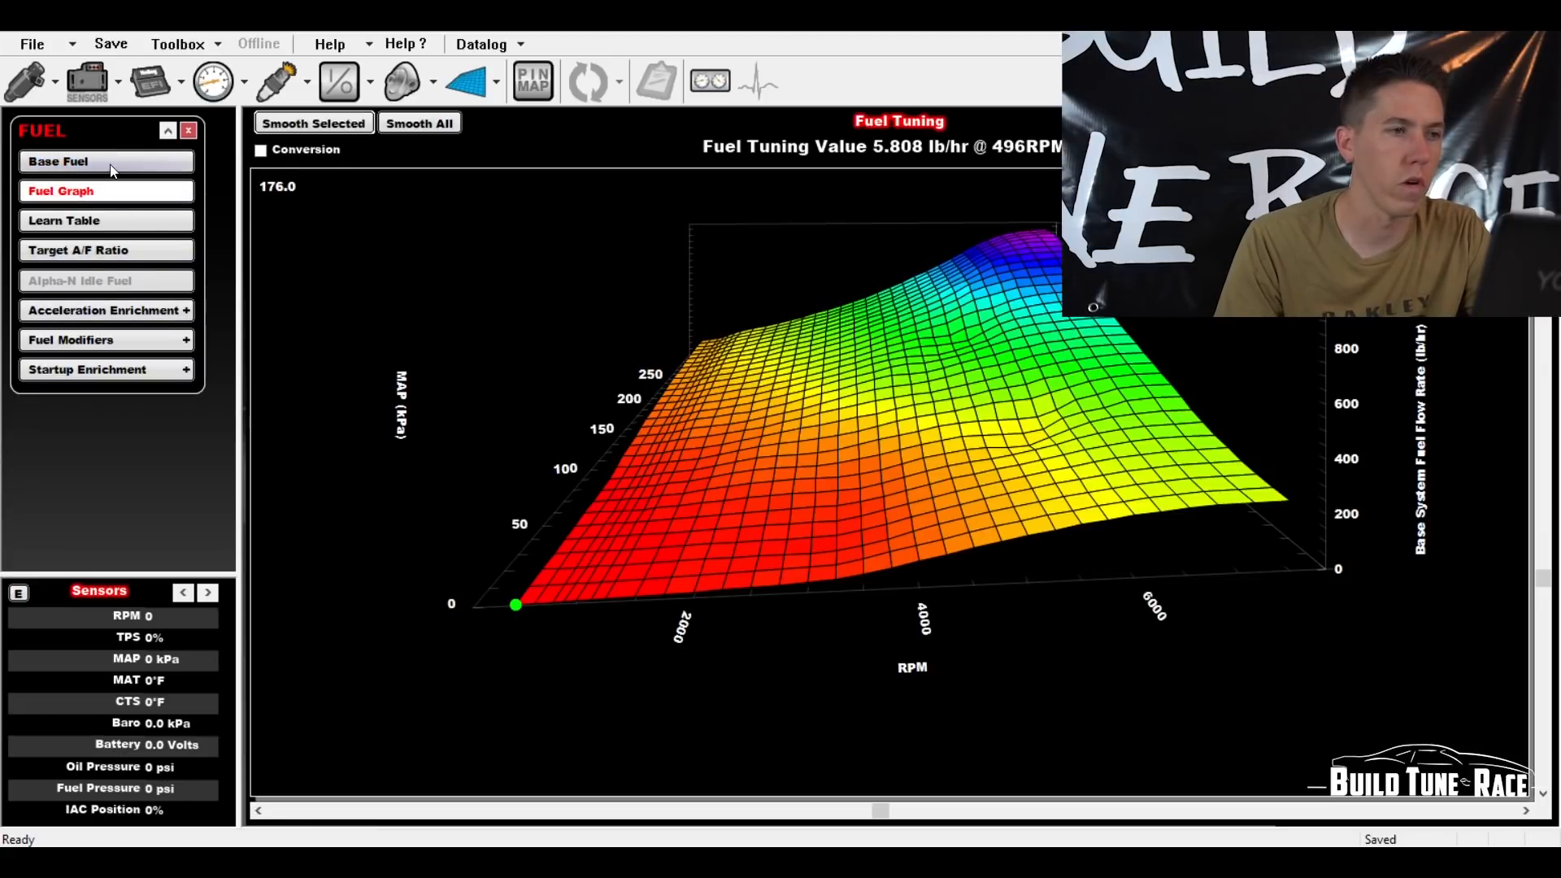
click(111, 167)
click(123, 194)
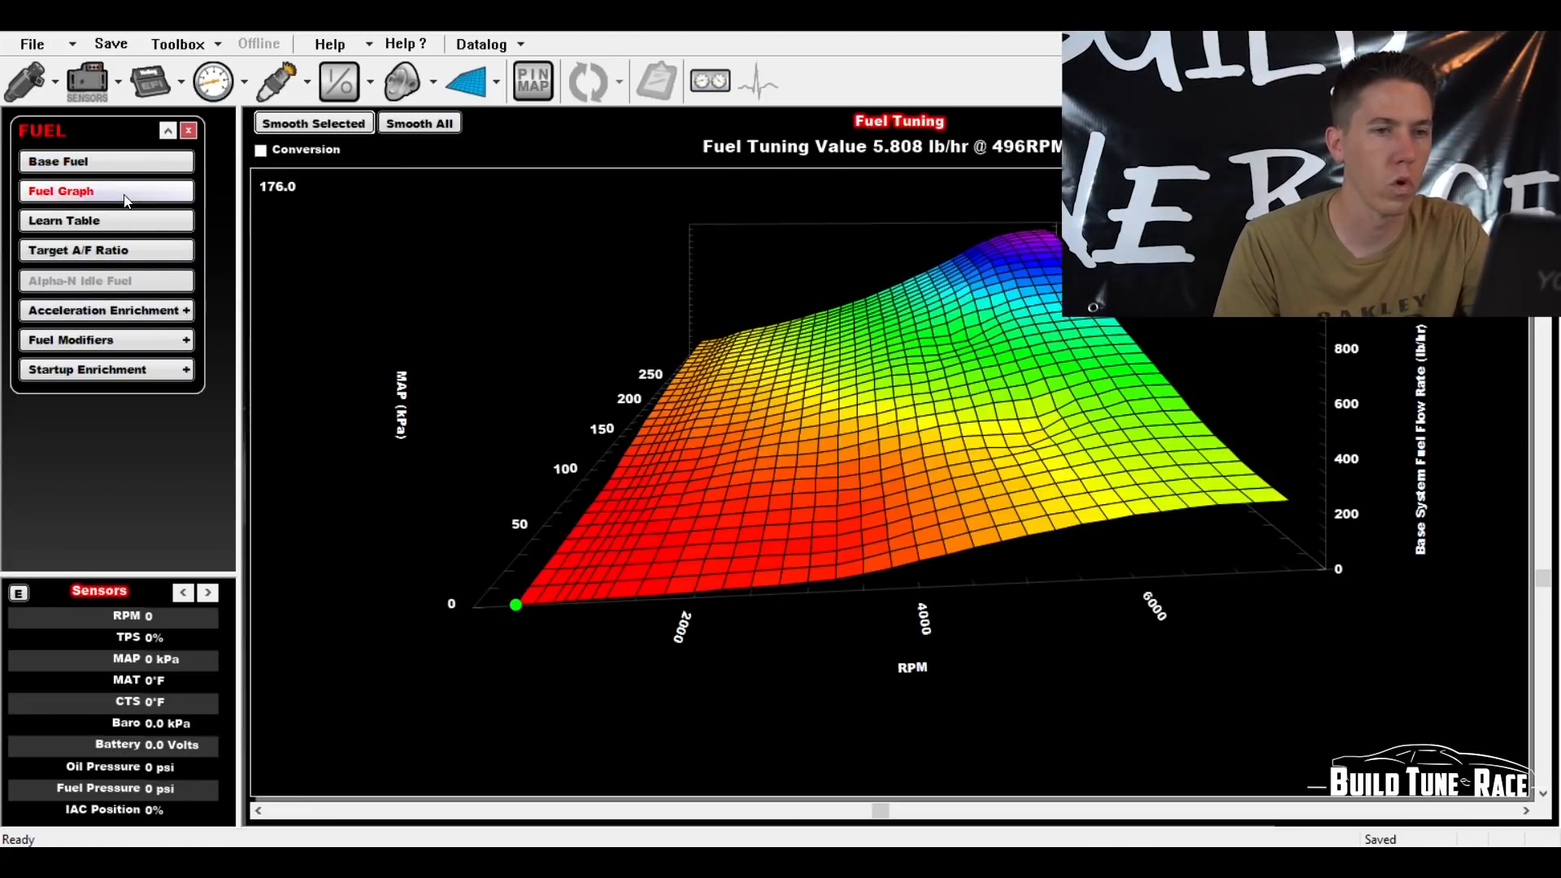
- Clear all the learned values in the fuel Learn Table
click(128, 224)
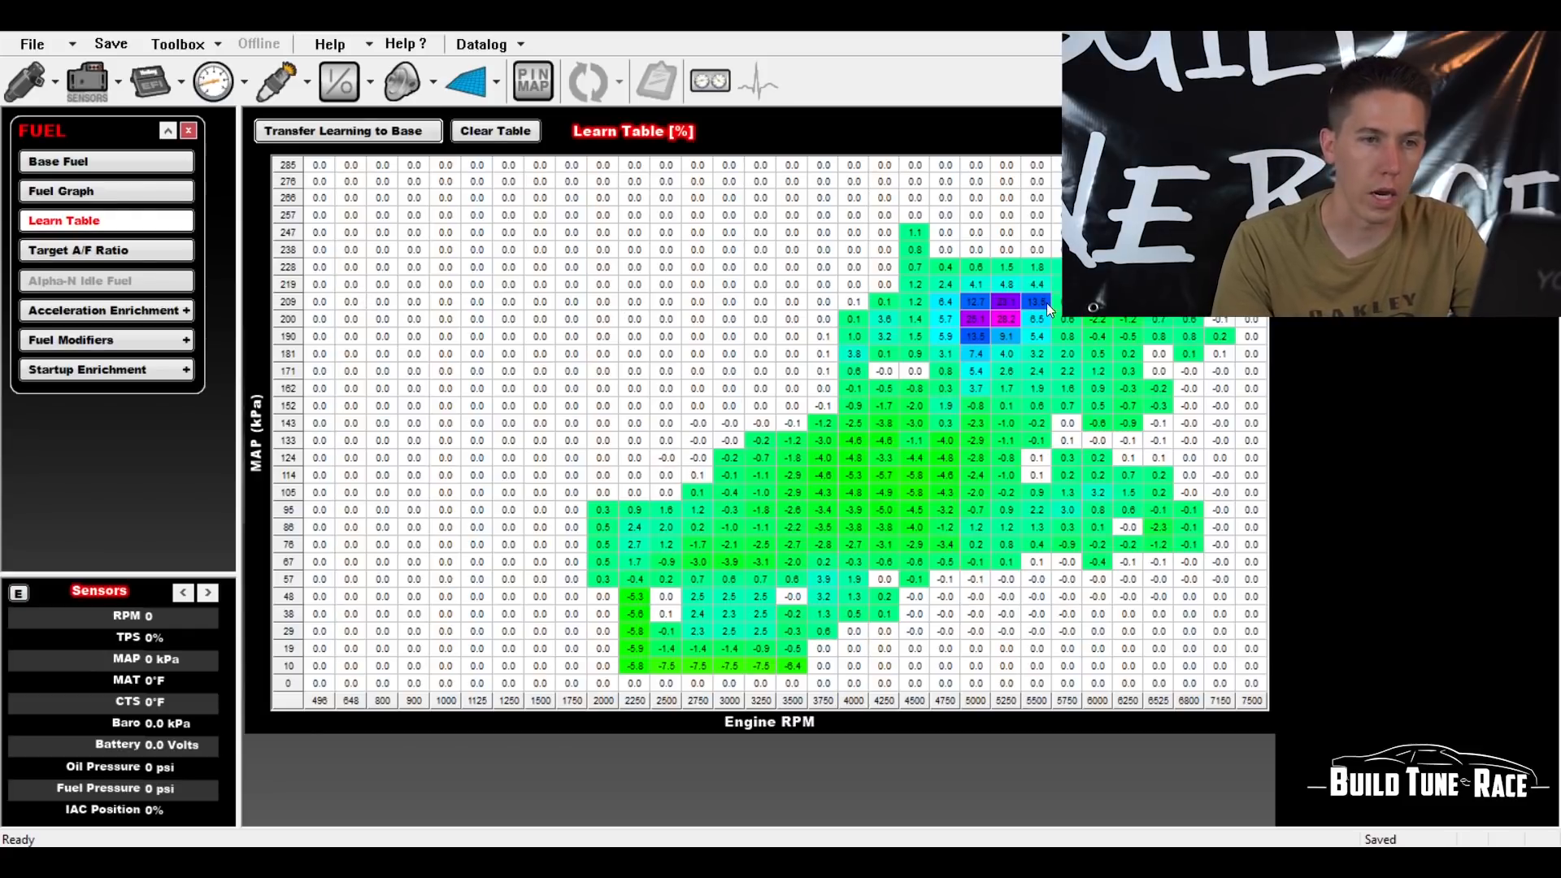
click(524, 133)
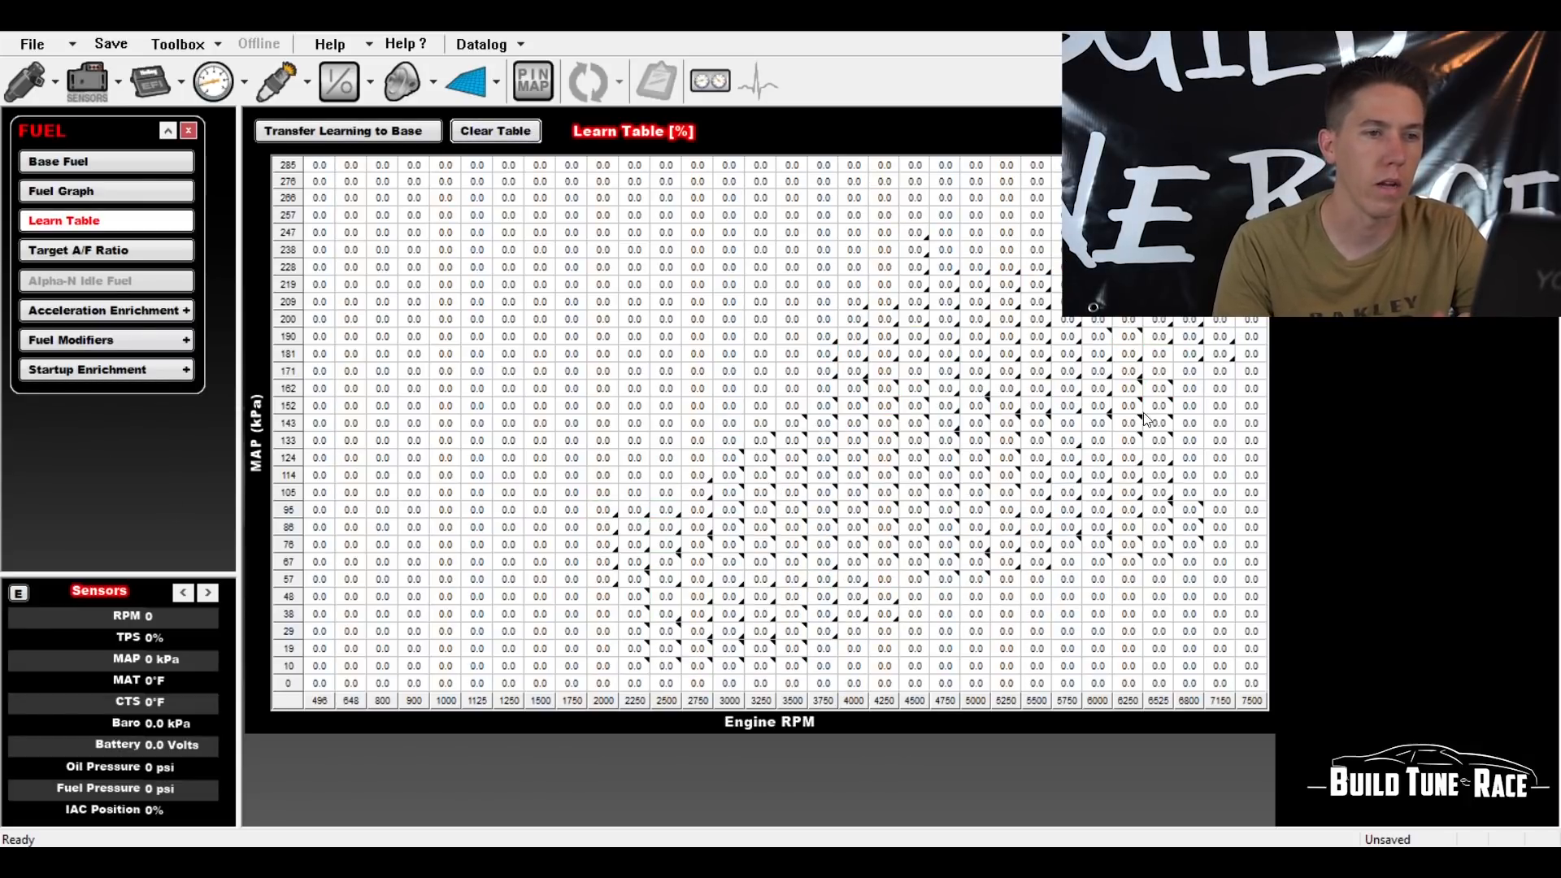
- Review the target air/fuel ratio table and the acceleration enrichment curves based on TPS, MAP and coolant temperature
click(93, 261)
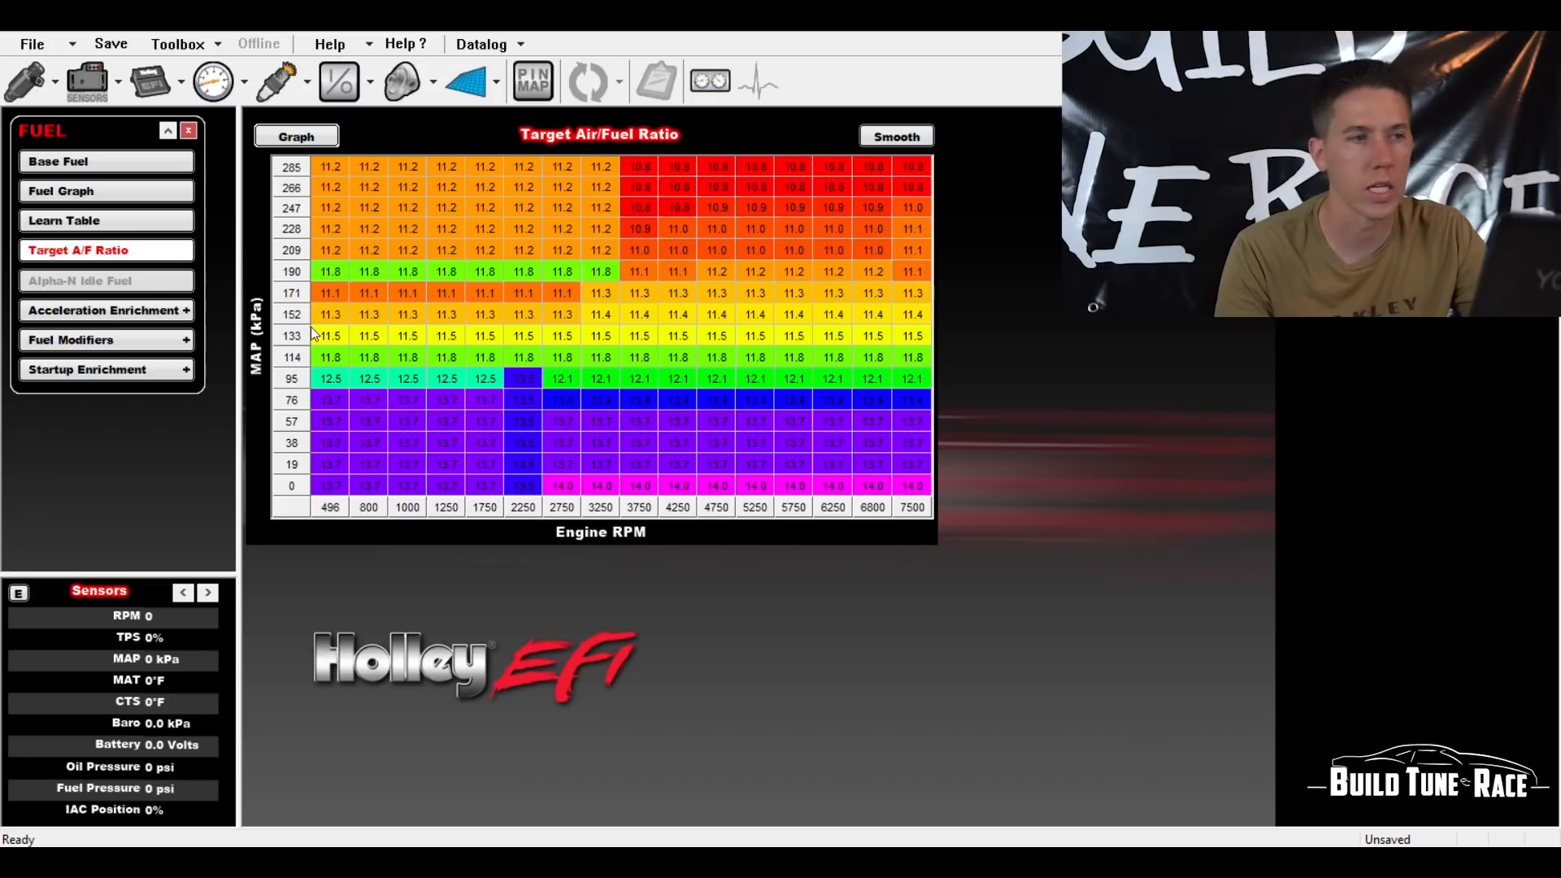
click(142, 310)
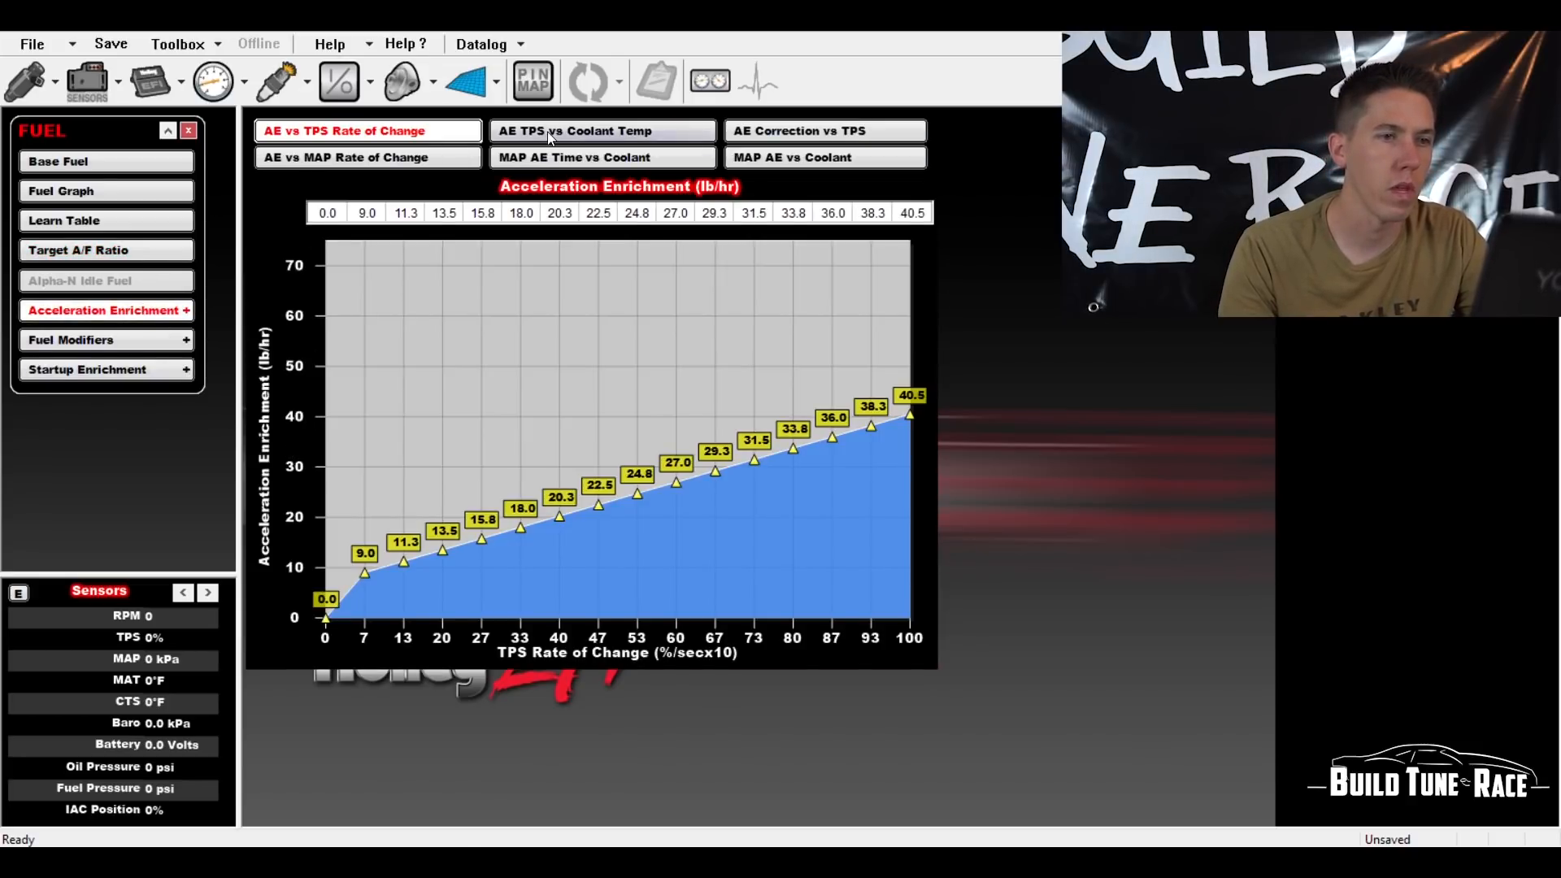
click(602, 130)
click(773, 130)
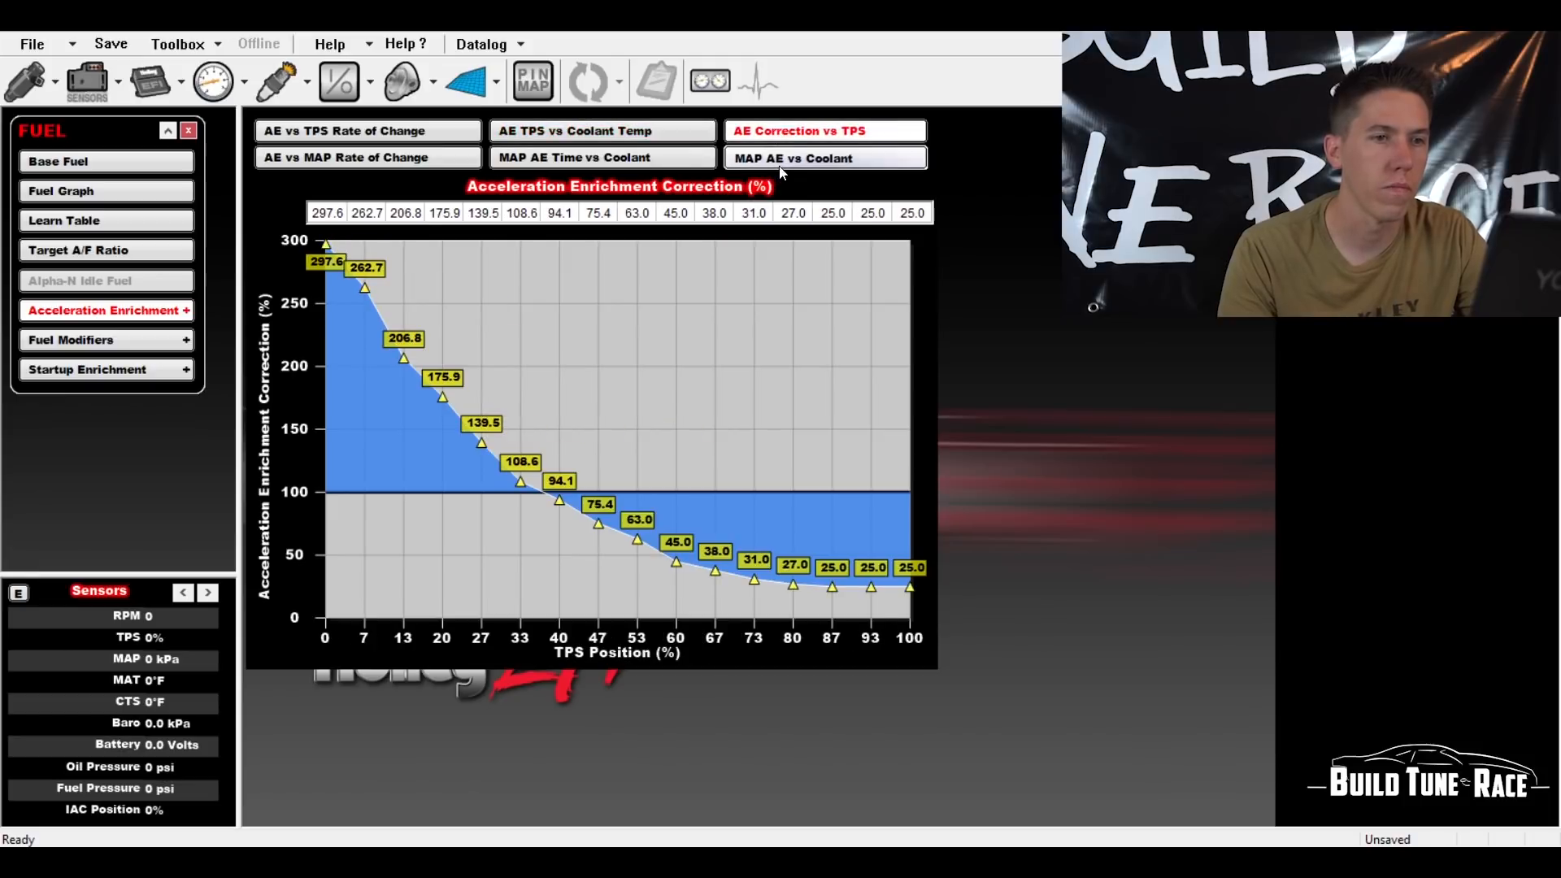
click(781, 157)
click(655, 157)
click(365, 156)
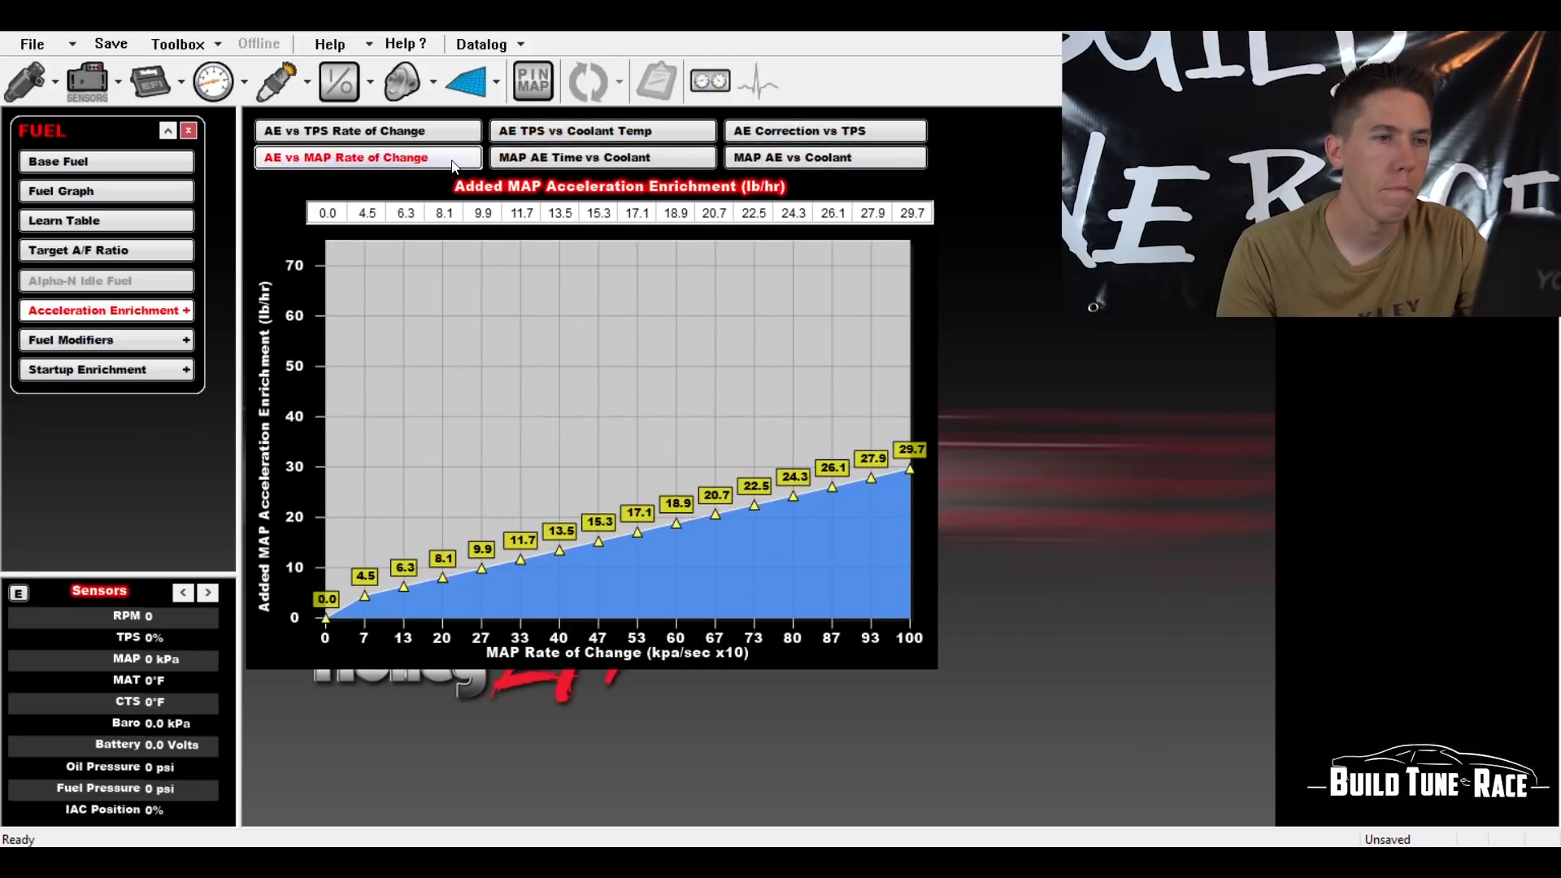
- Review the coolant temperature, air temperature and fuel control modifiers and the startup cranking fuel curve, and close the fuel settings
click(81, 342)
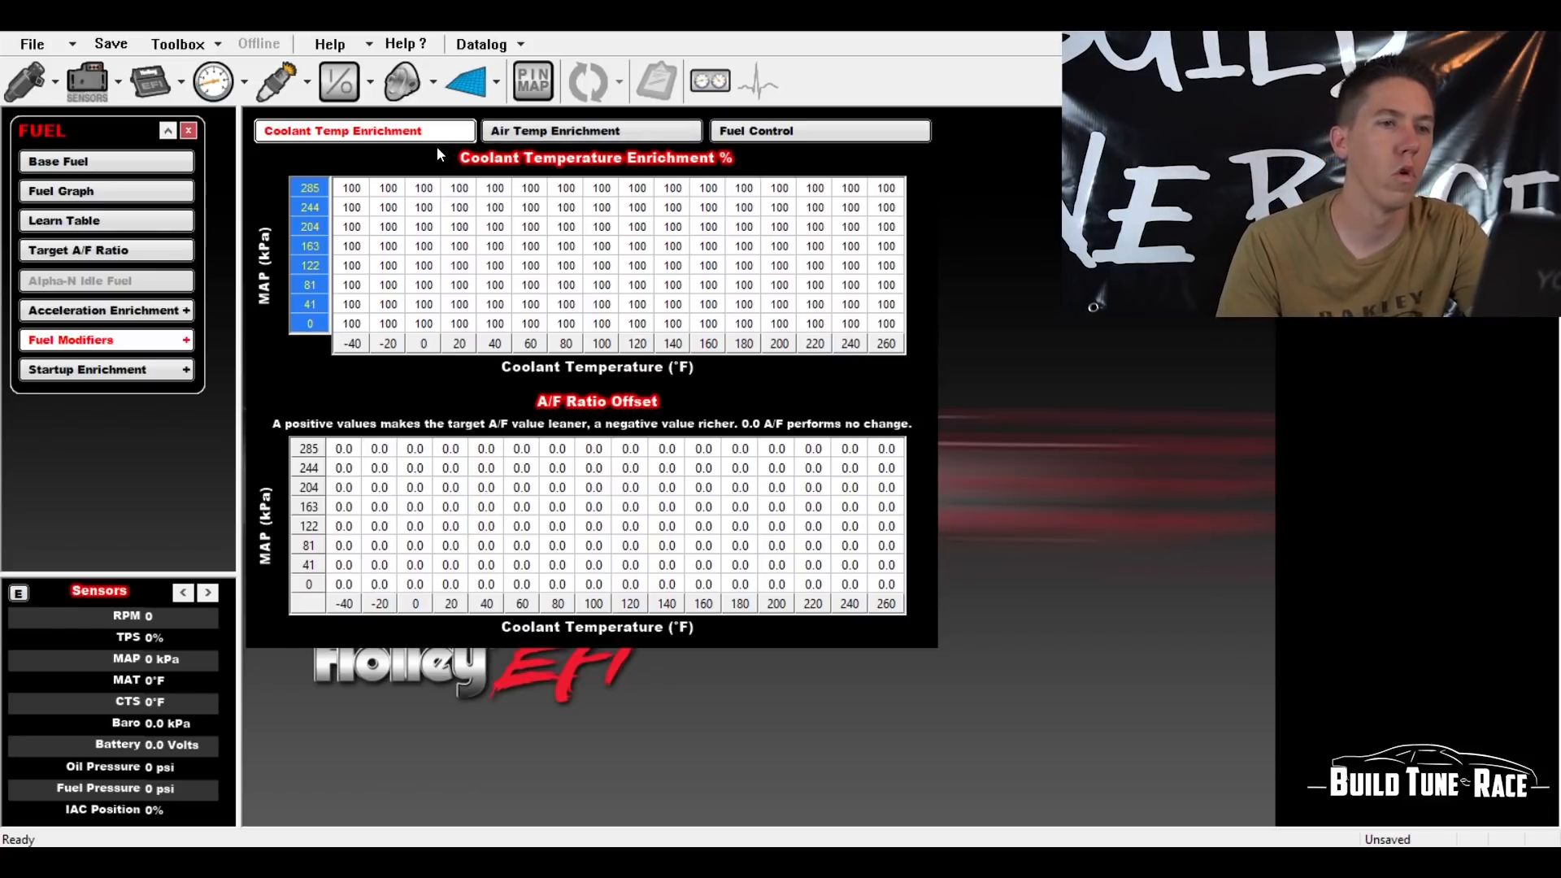
click(513, 138)
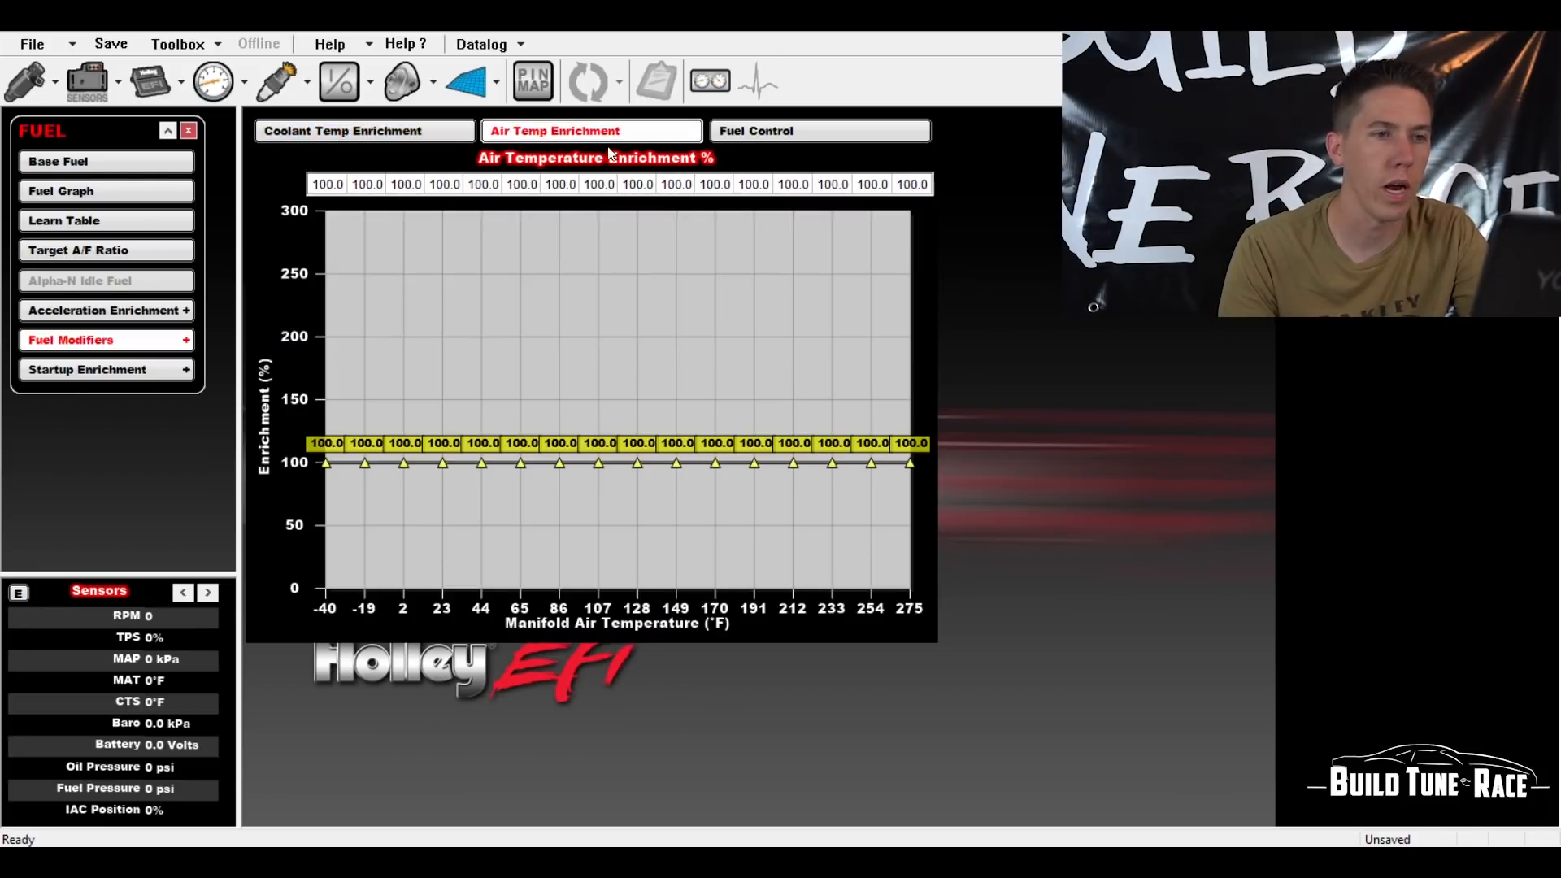
click(785, 134)
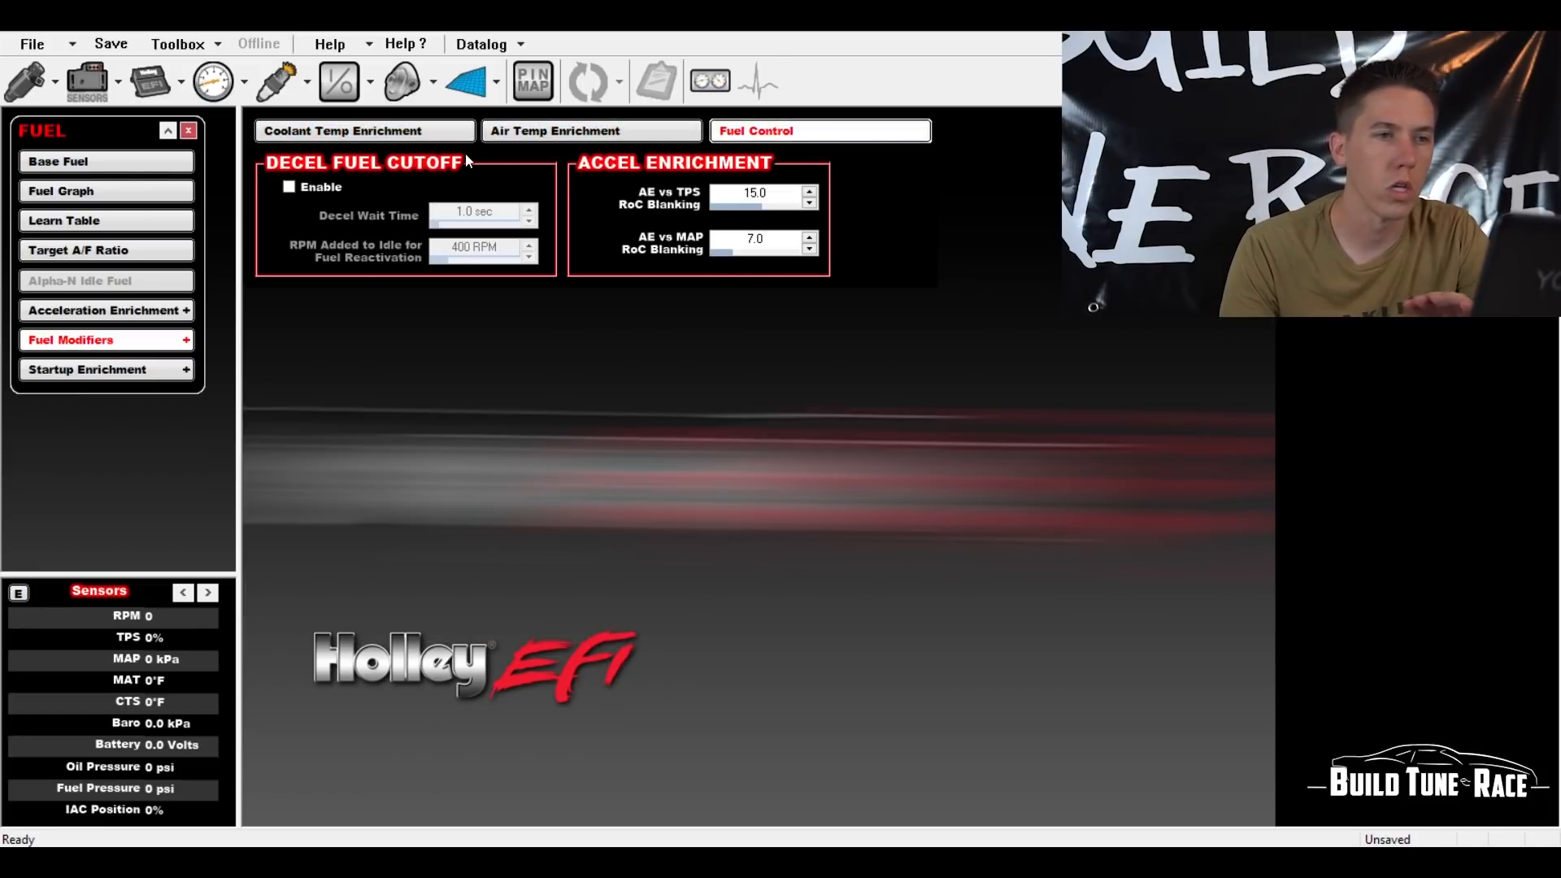
click(460, 132)
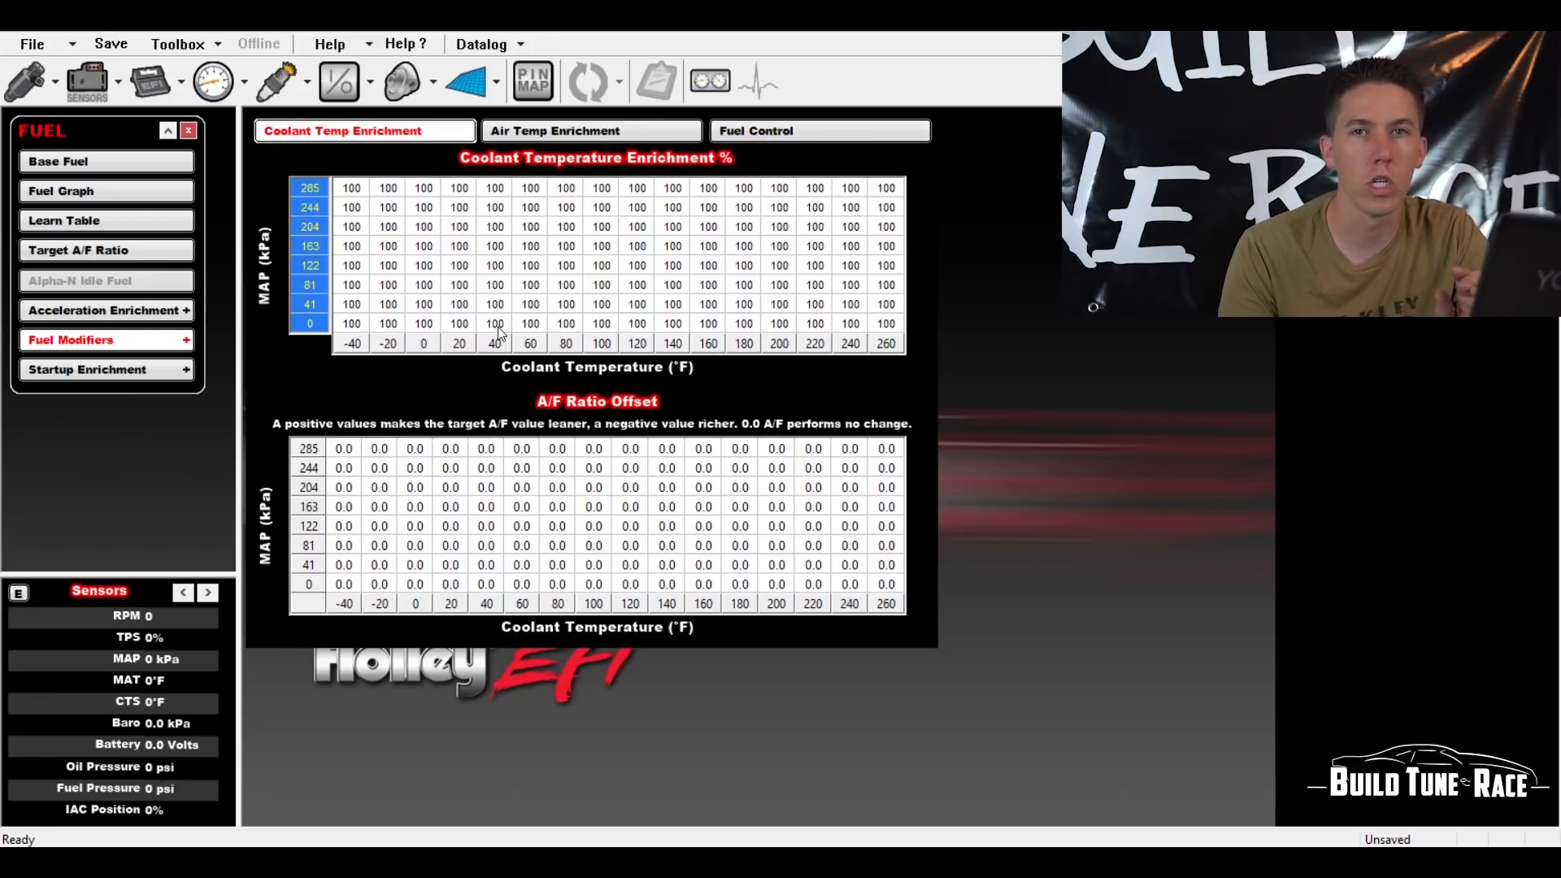
click(586, 136)
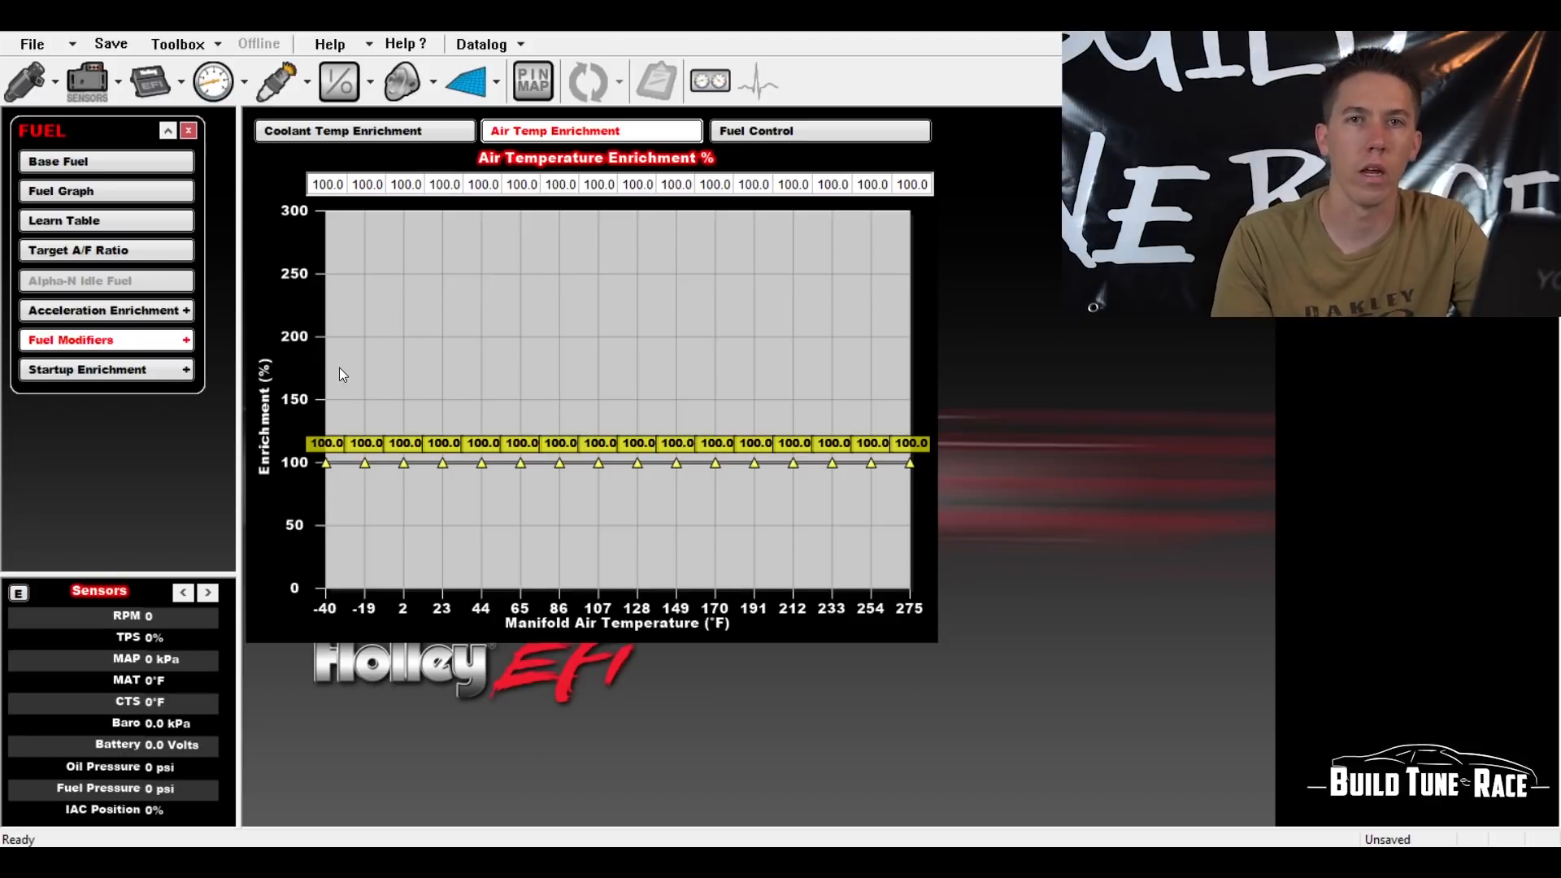
click(91, 371)
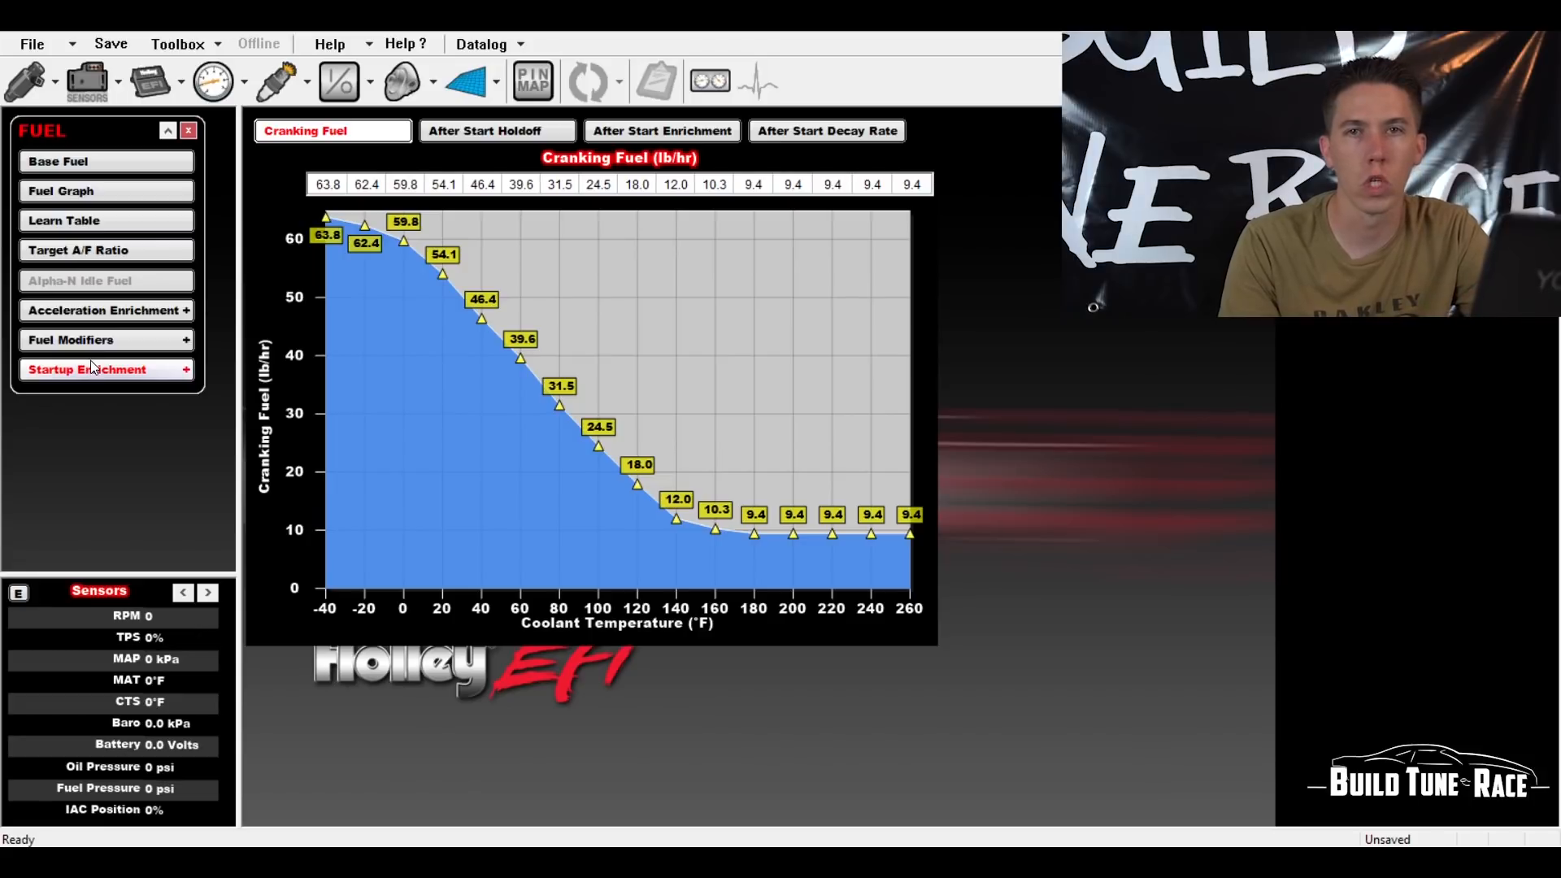
click(189, 132)
- Review the MAP, CTS, MAT, oil pressure and fuel pressure sensor settings, and close the sensor settings
click(100, 94)
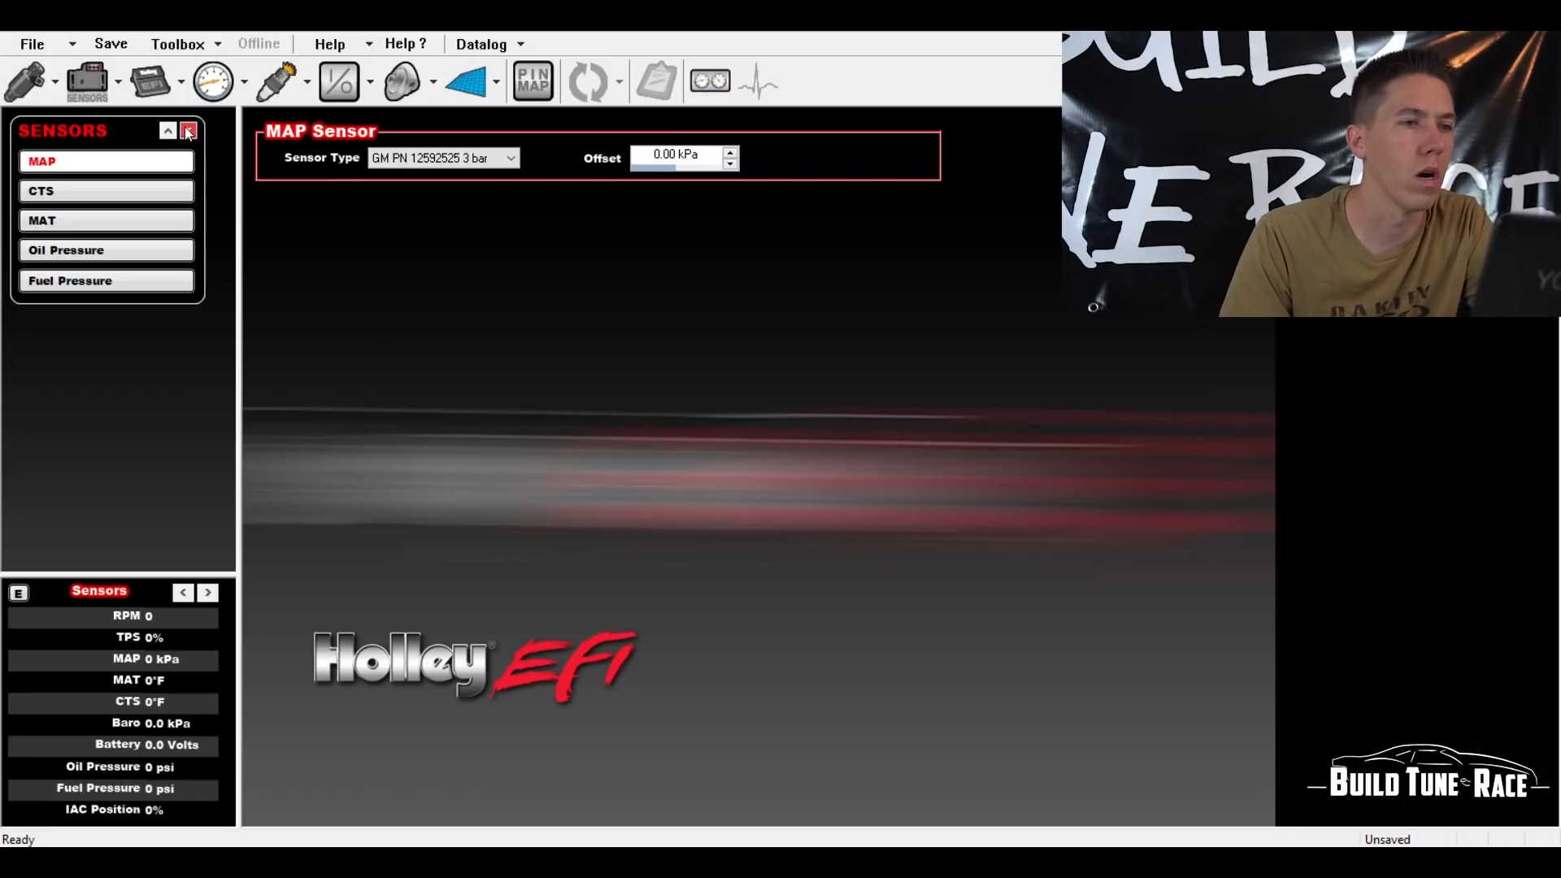
click(411, 167)
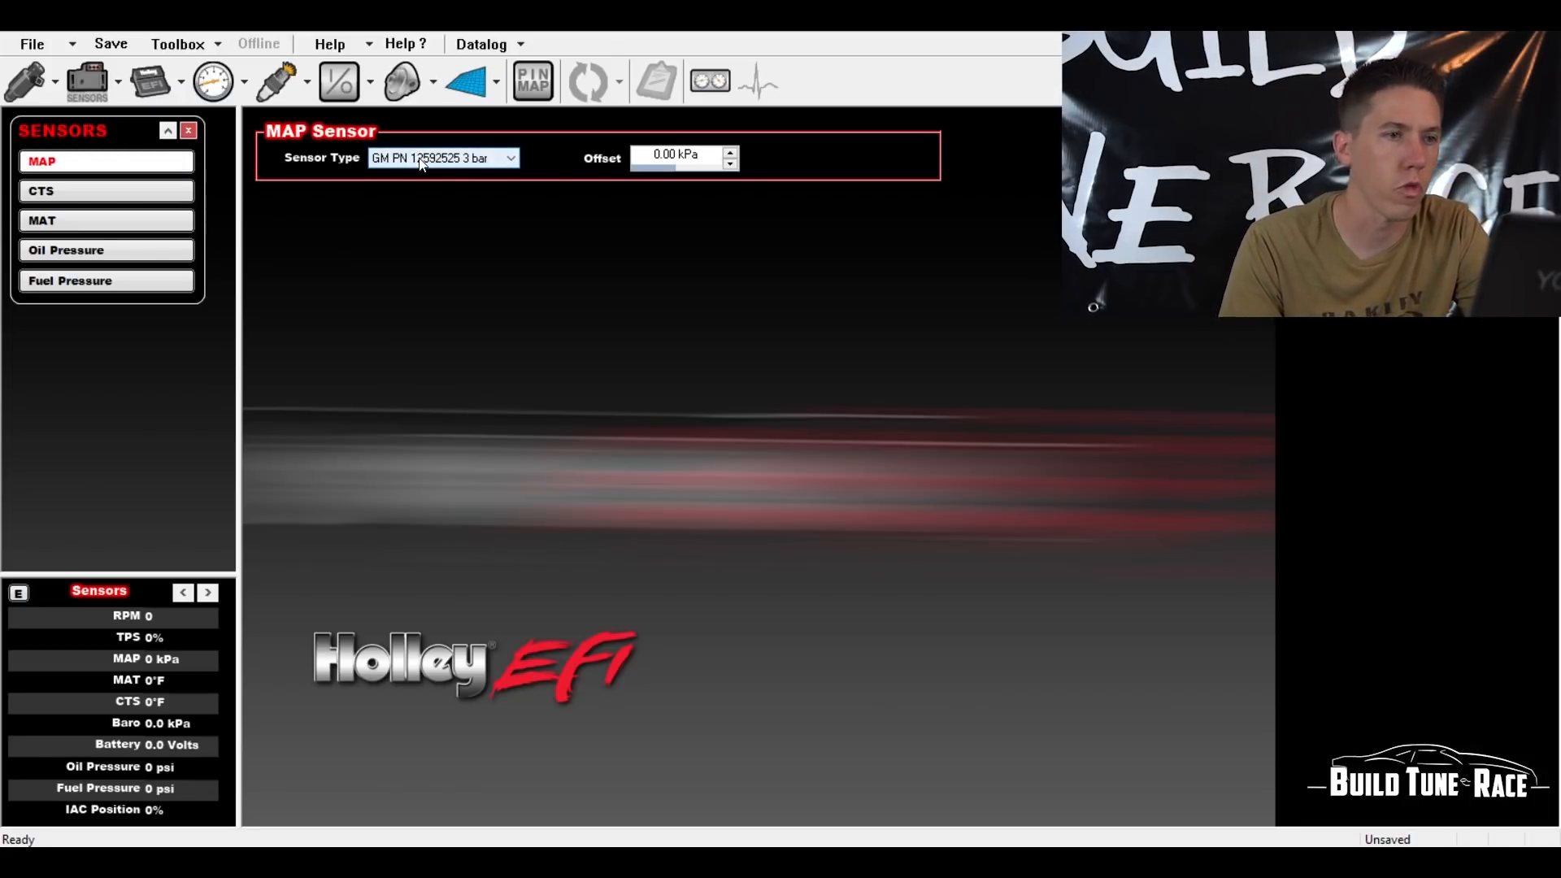
click(151, 192)
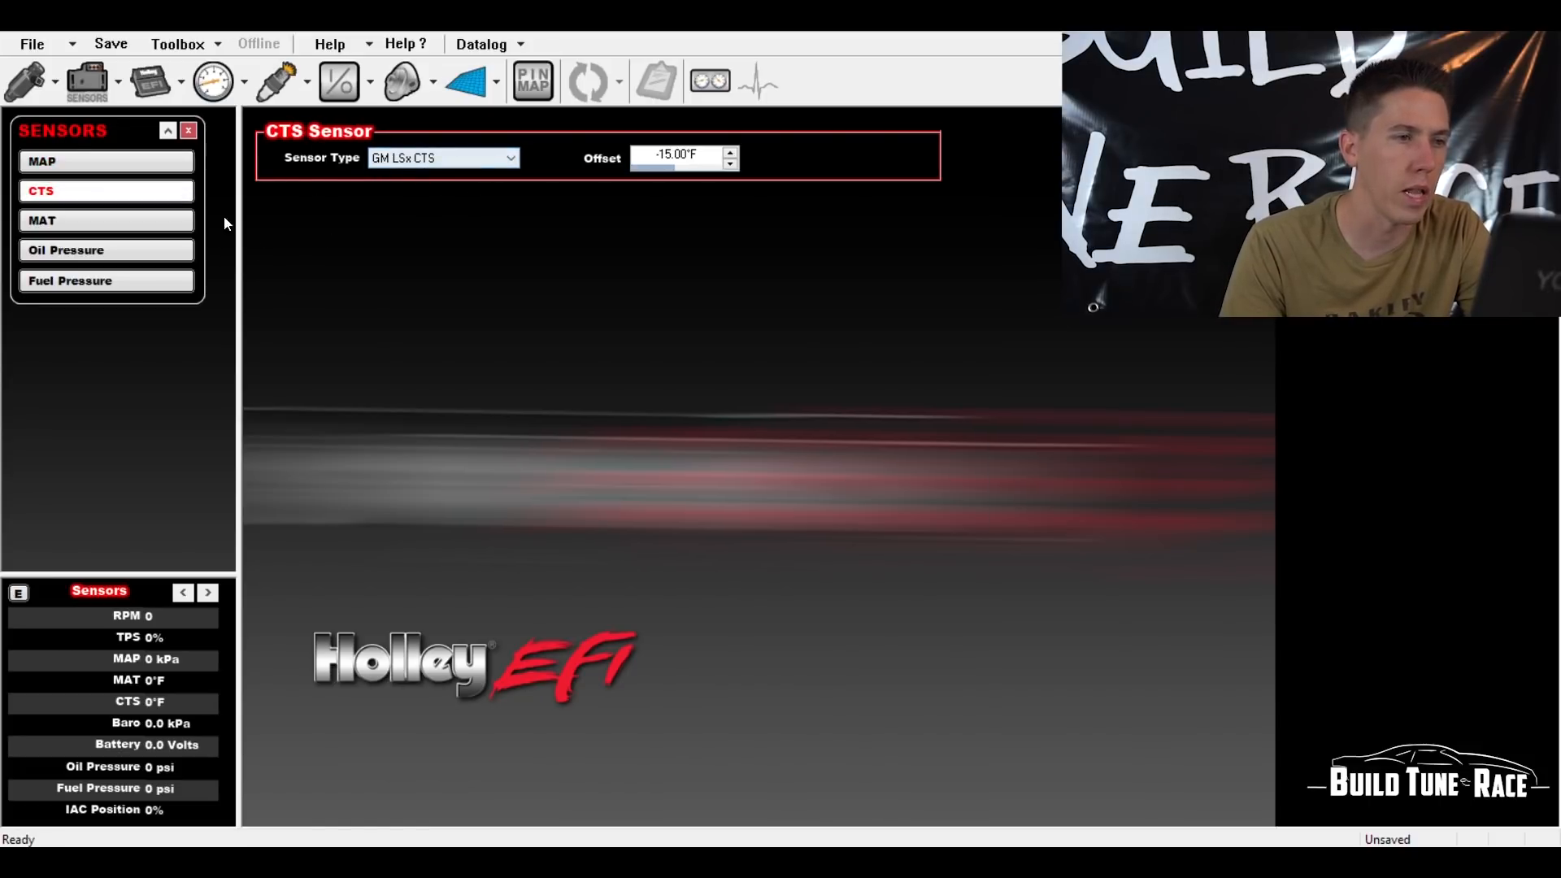
click(171, 227)
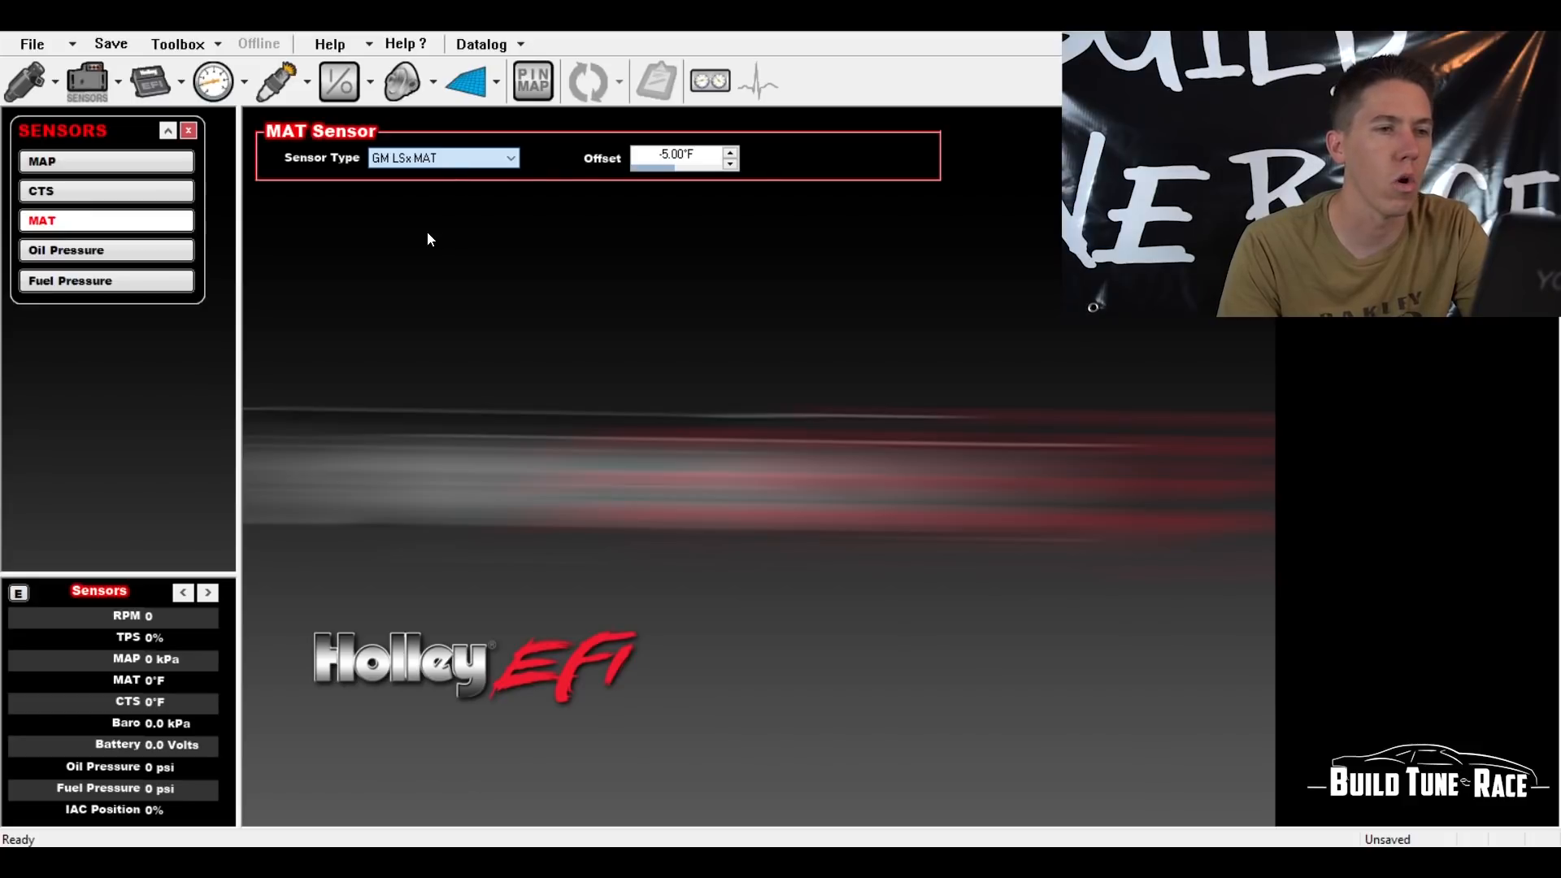
click(110, 252)
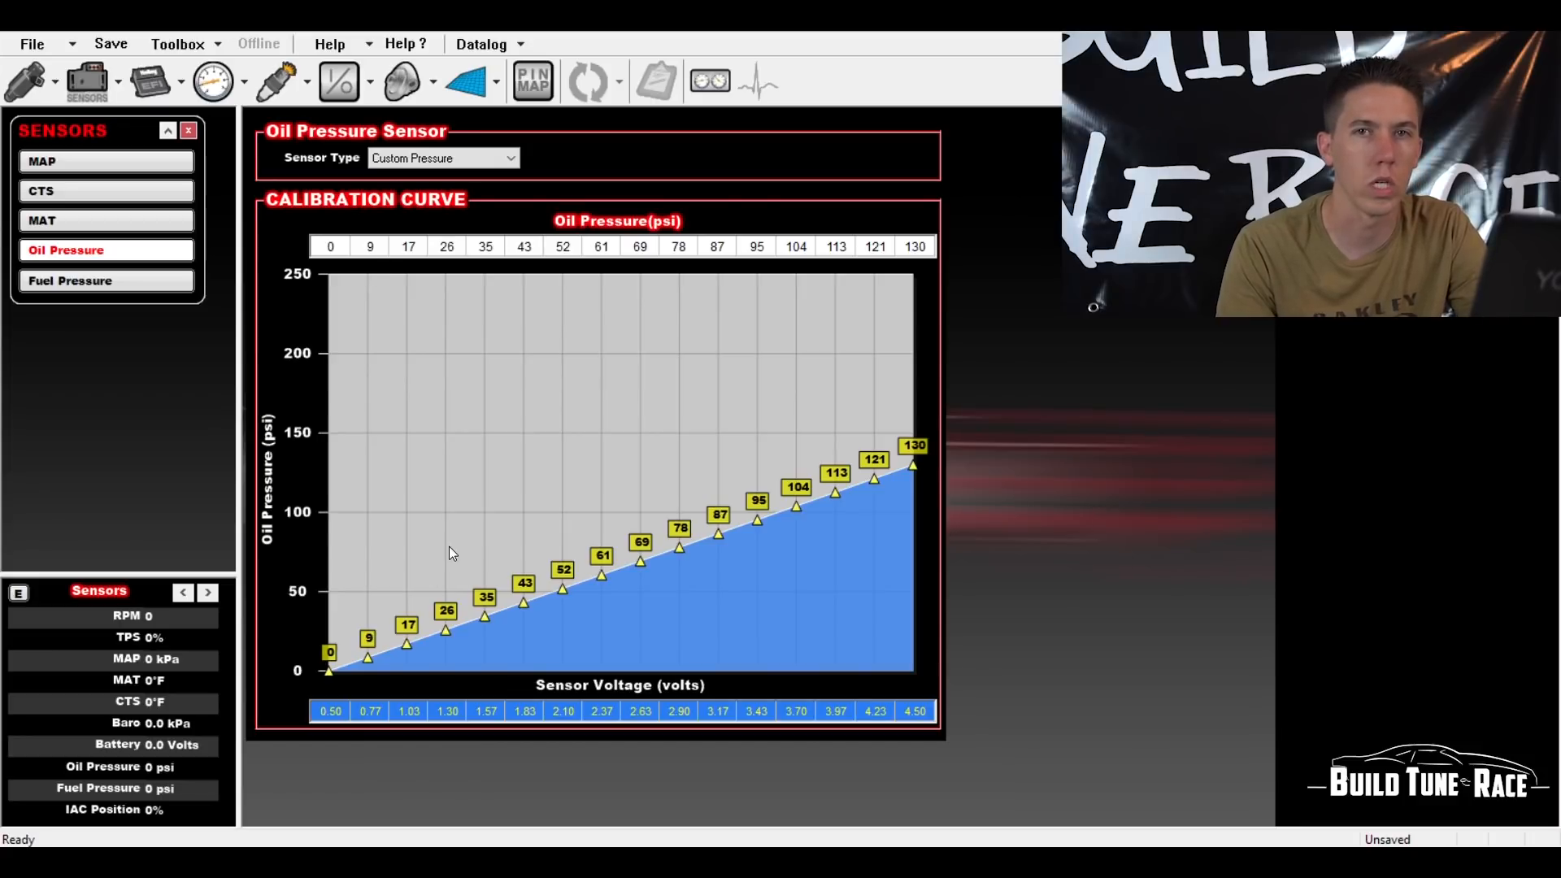
click(161, 291)
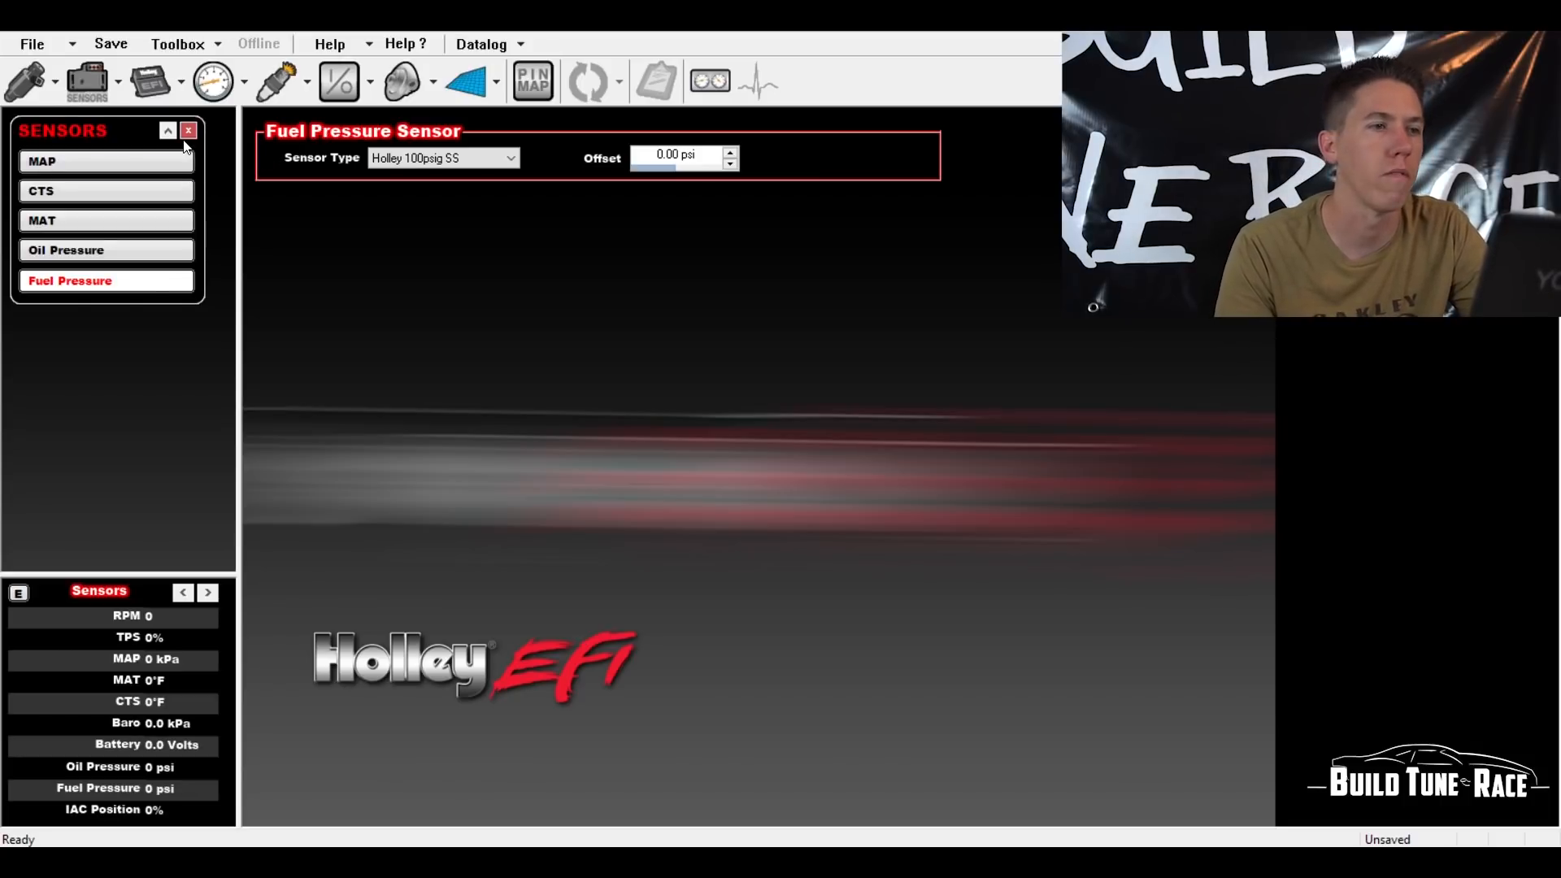
click(158, 187)
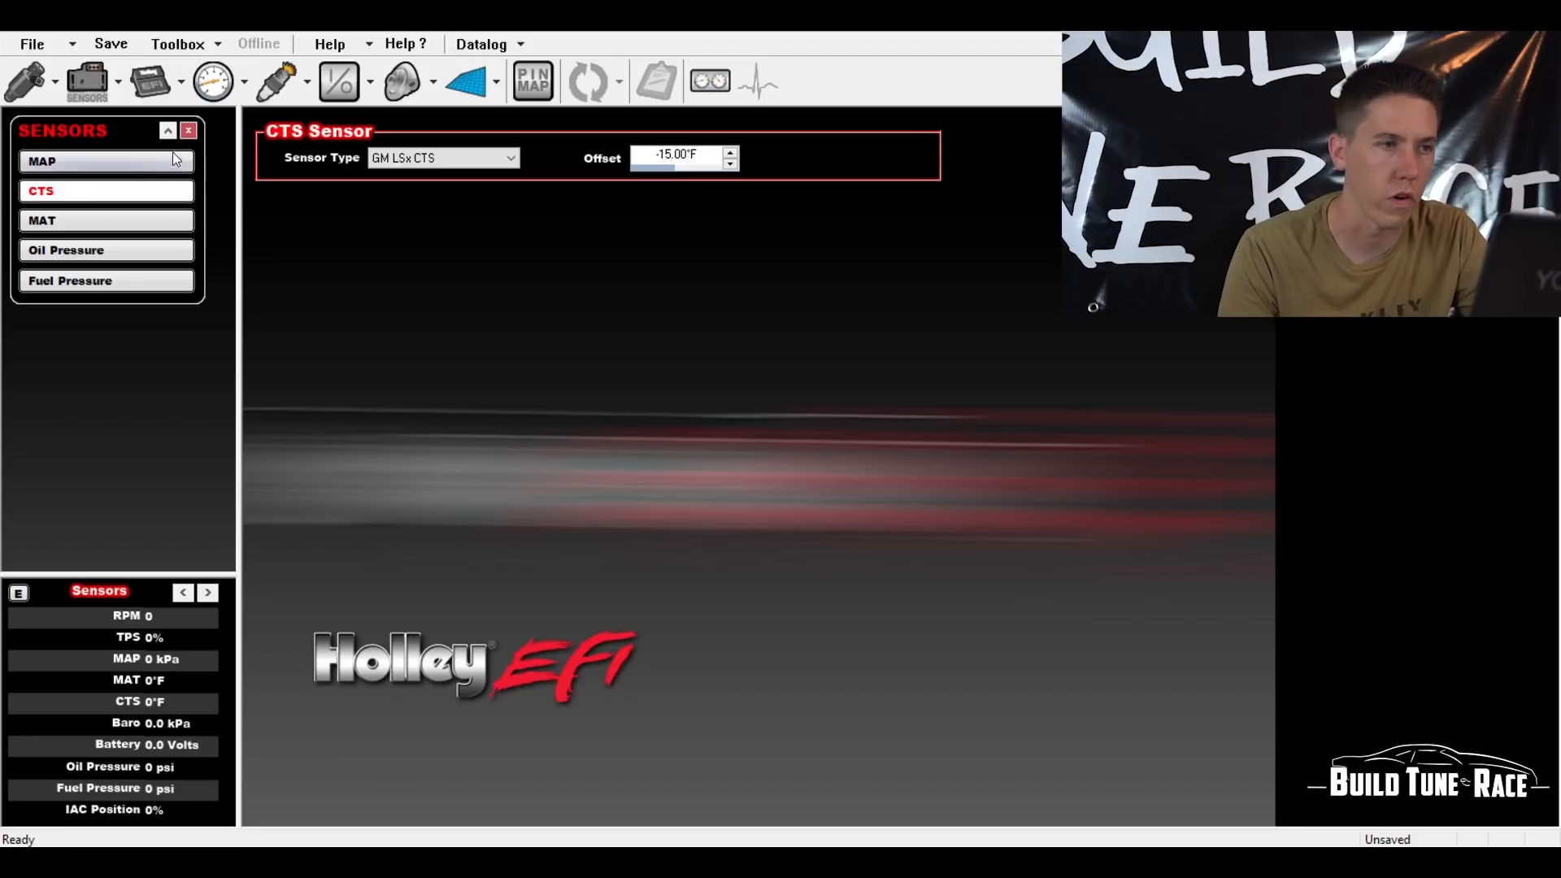
click(188, 132)
- Examine the engine parameters and the ECU configuration in the system parameters
click(157, 91)
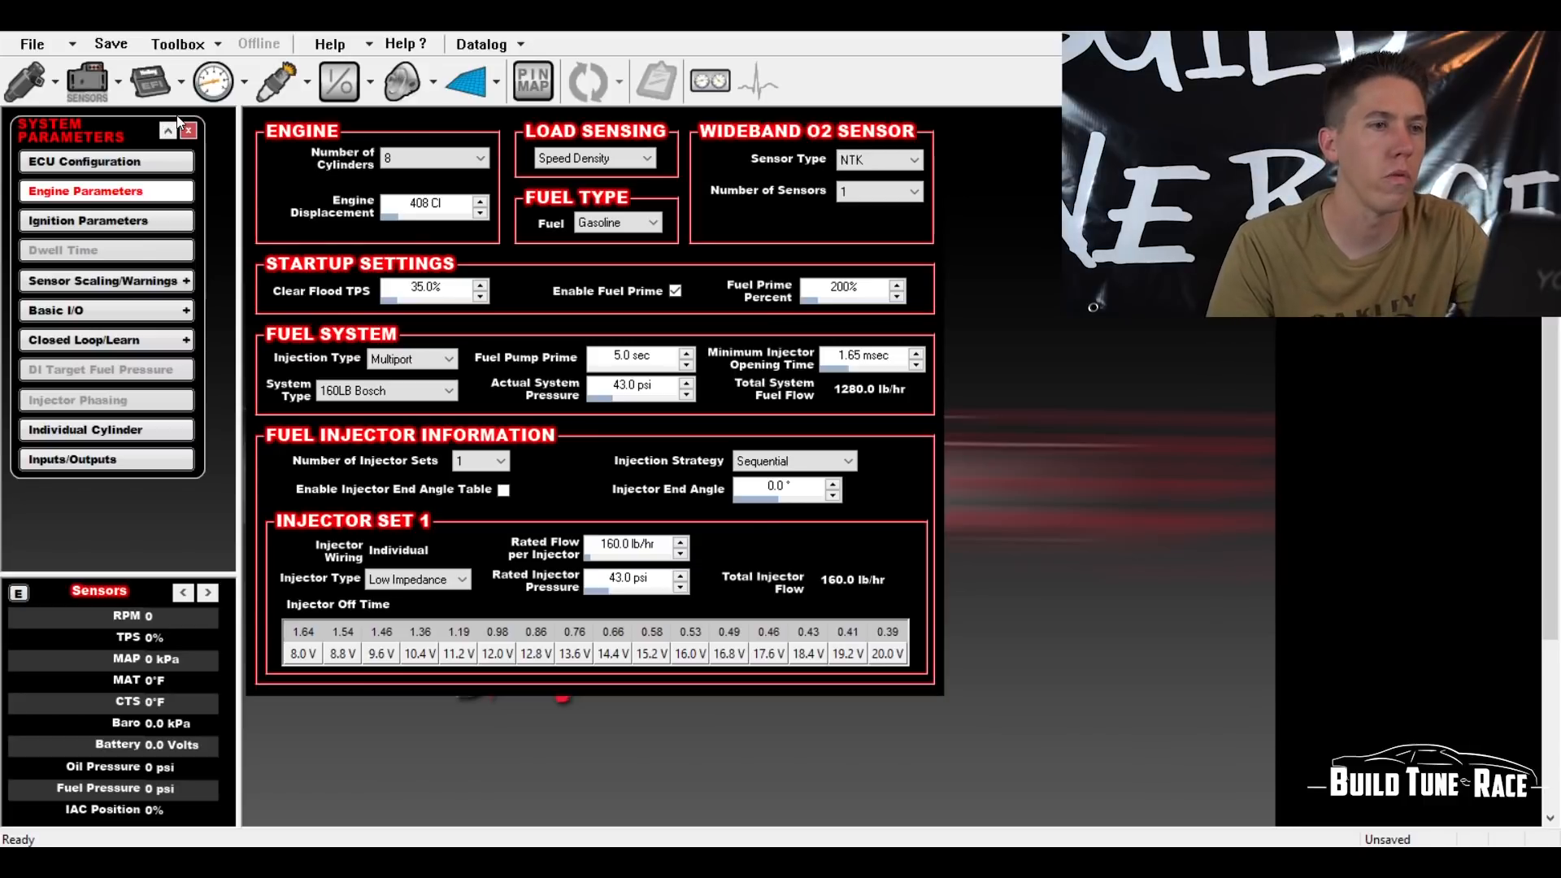
click(383, 151)
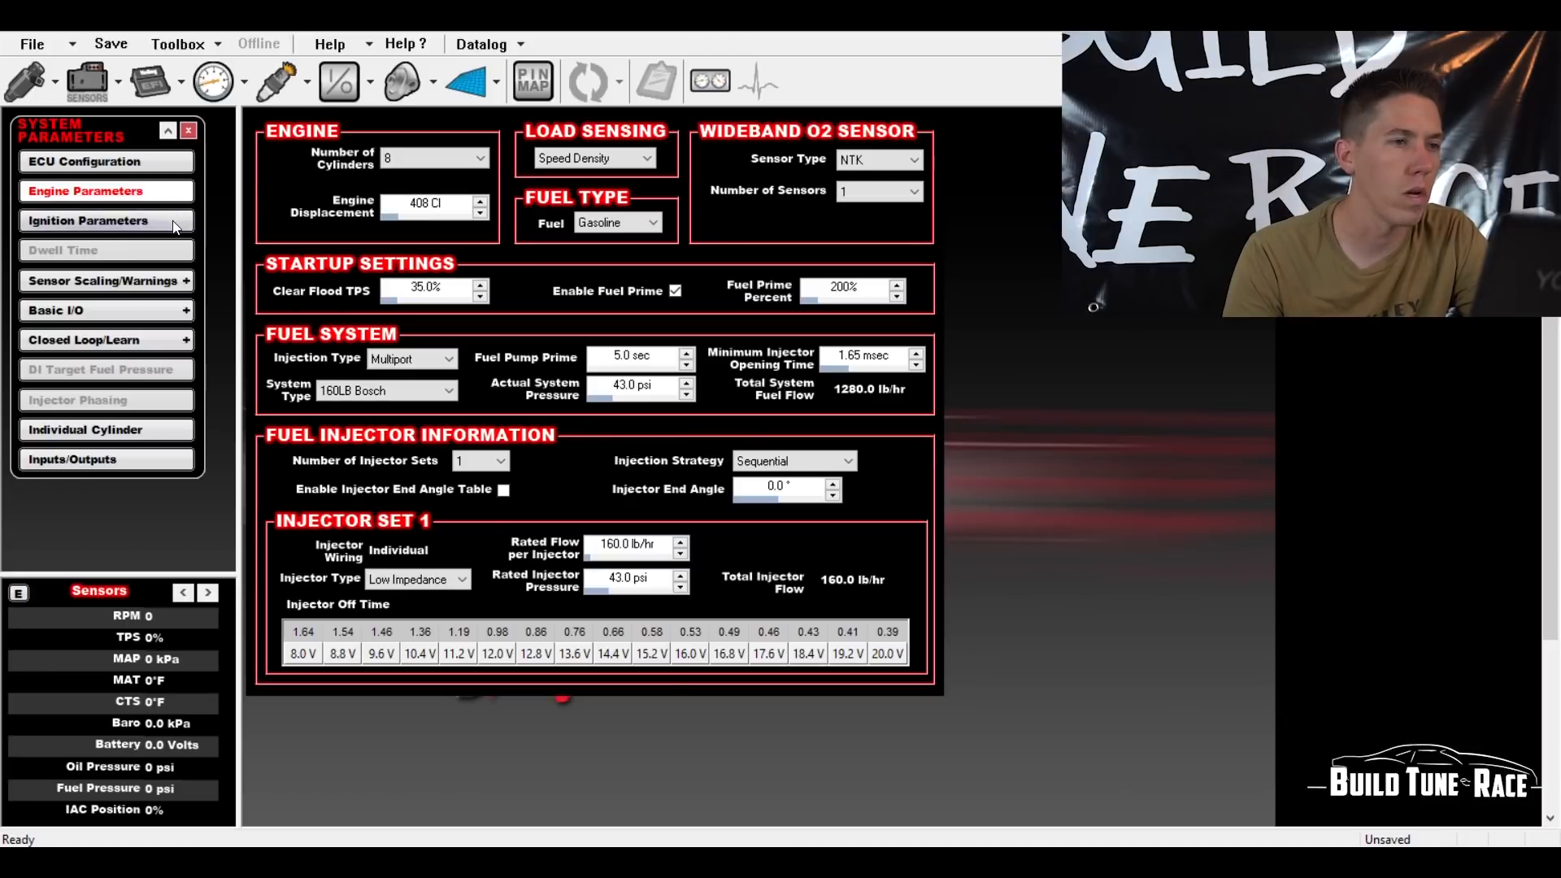
key(Up)
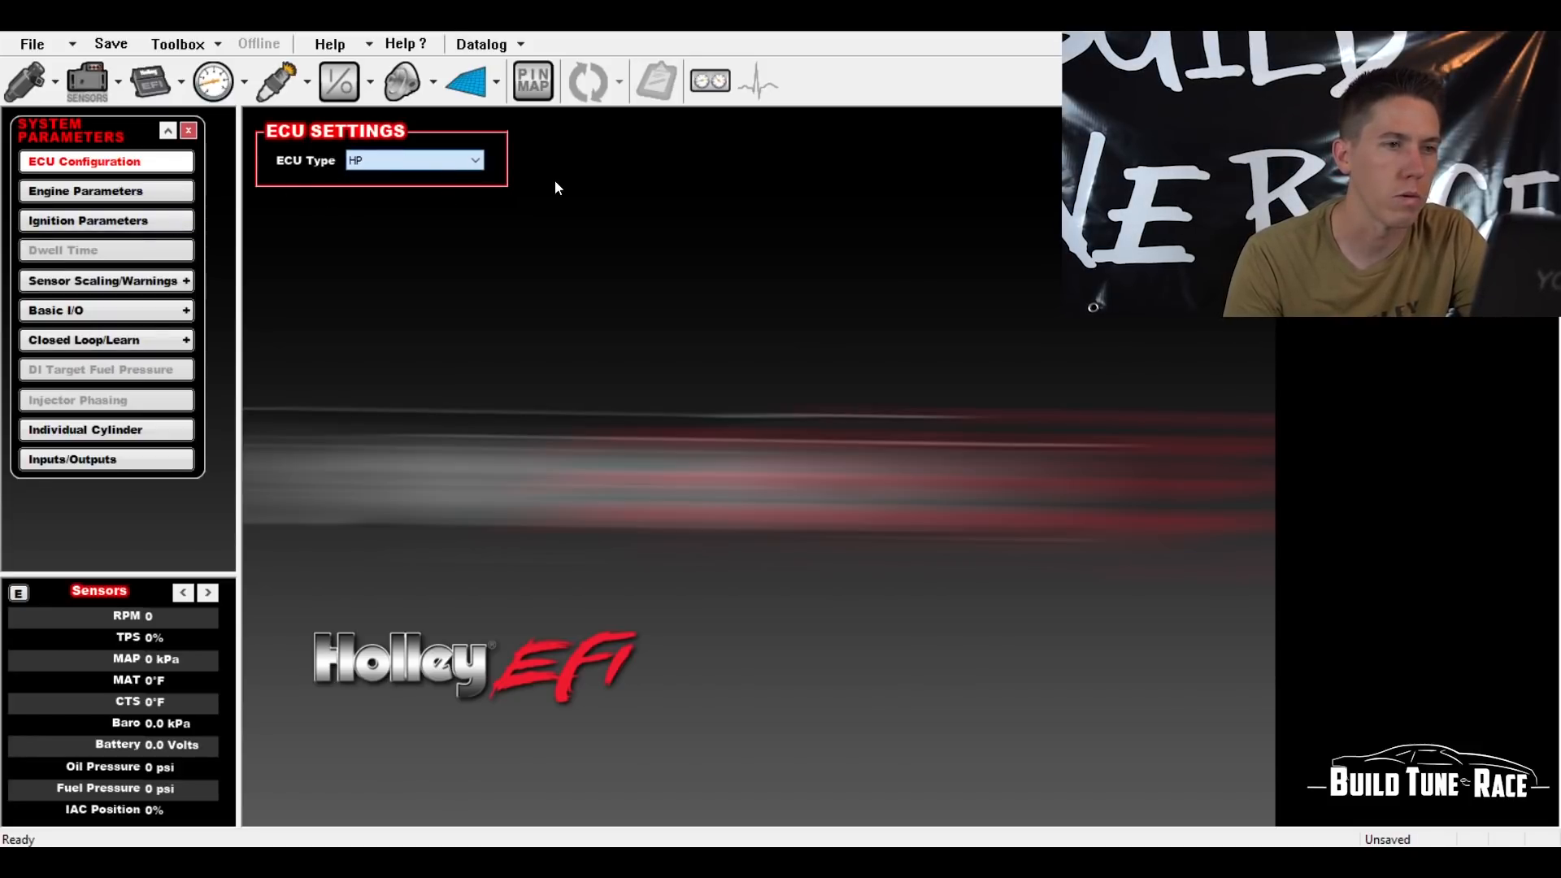
- Examine the ignition type, rev limiters and other ignition parameters, and the TPS sensor scaling and warnings
click(174, 225)
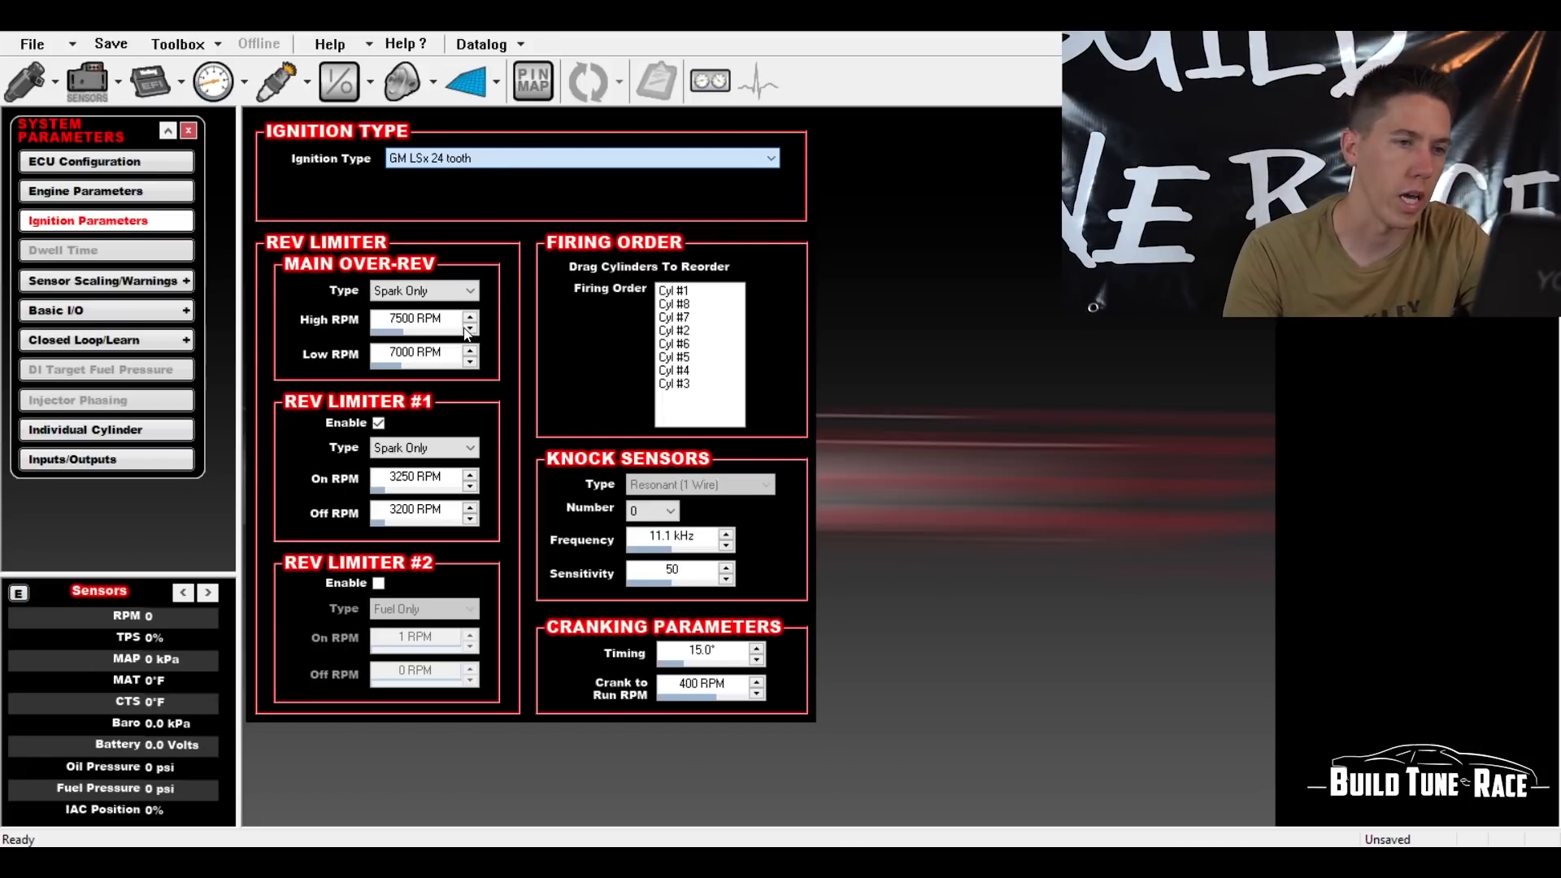
click(938, 206)
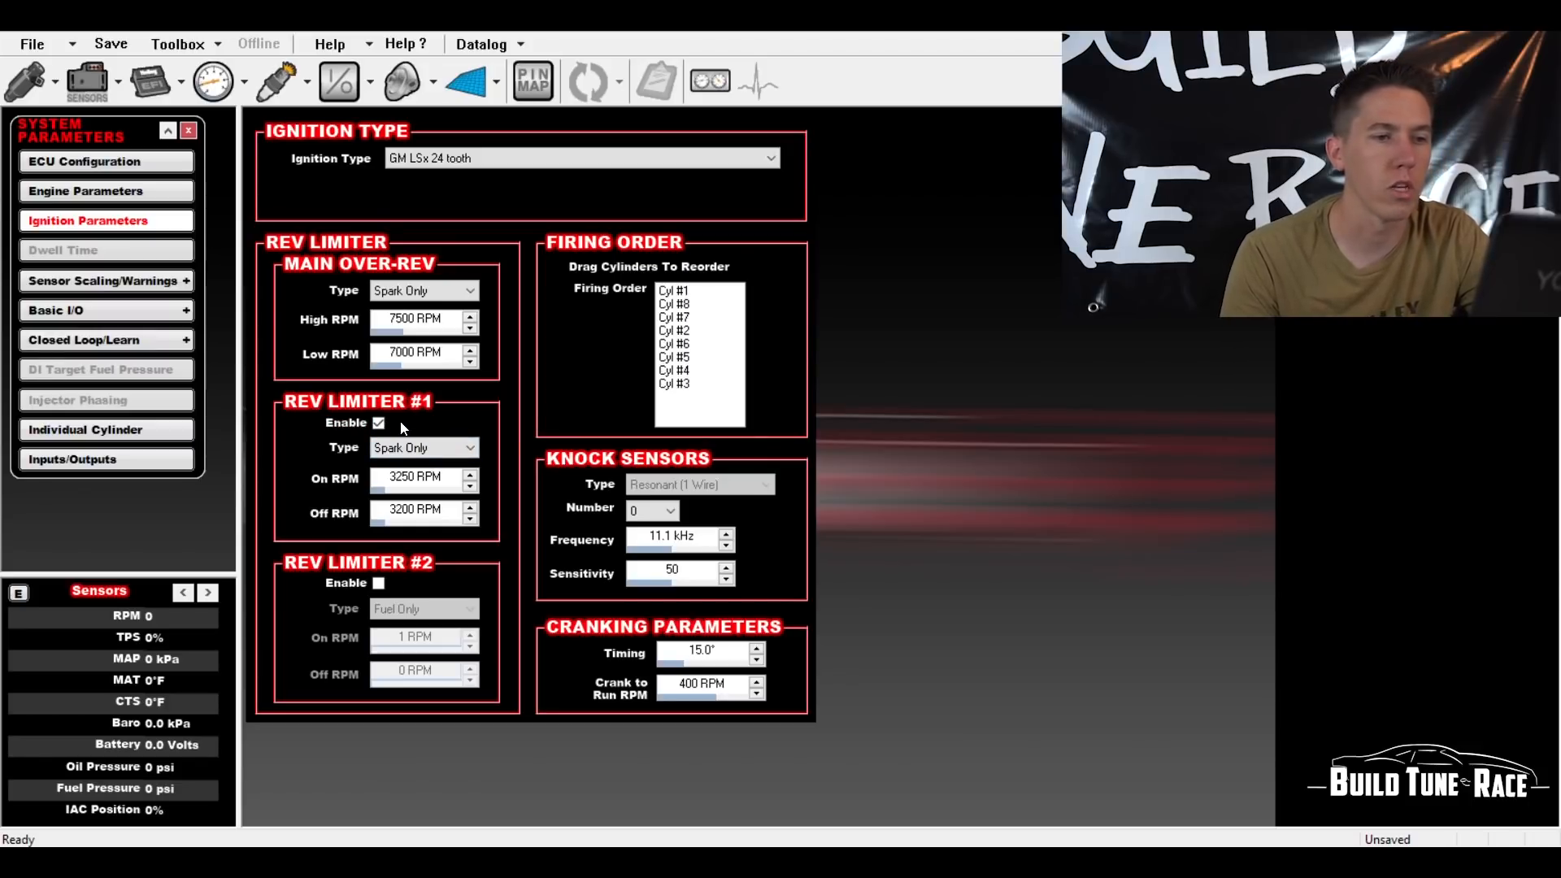
click(438, 455)
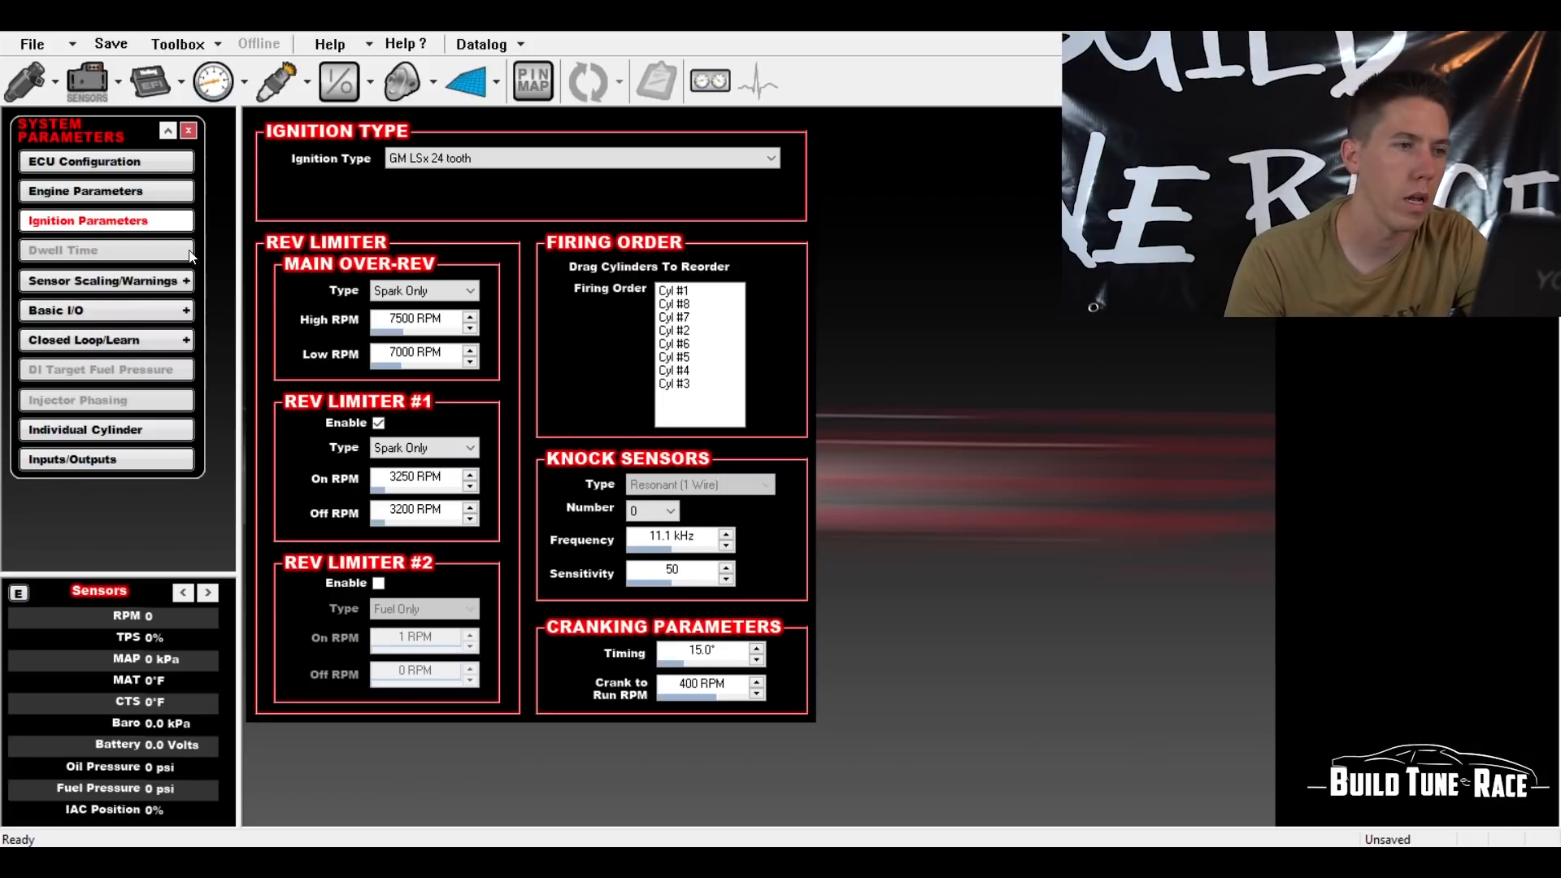
click(171, 281)
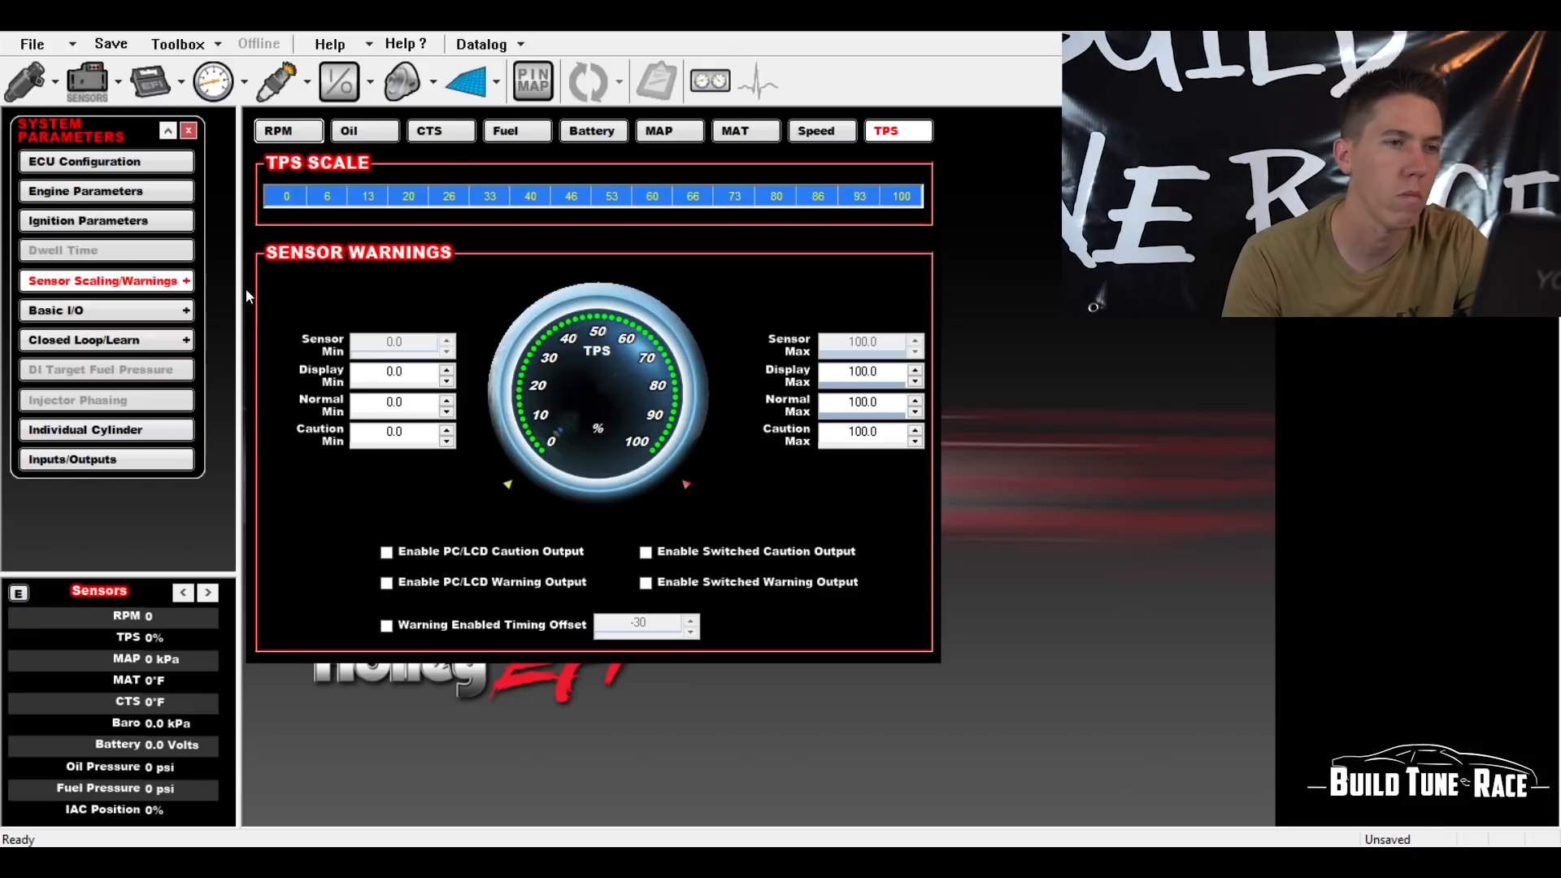
- Review the basic I/O settings for fans and pumps, torque converter clutch, timing retard, datalogging and CAN bus
click(135, 316)
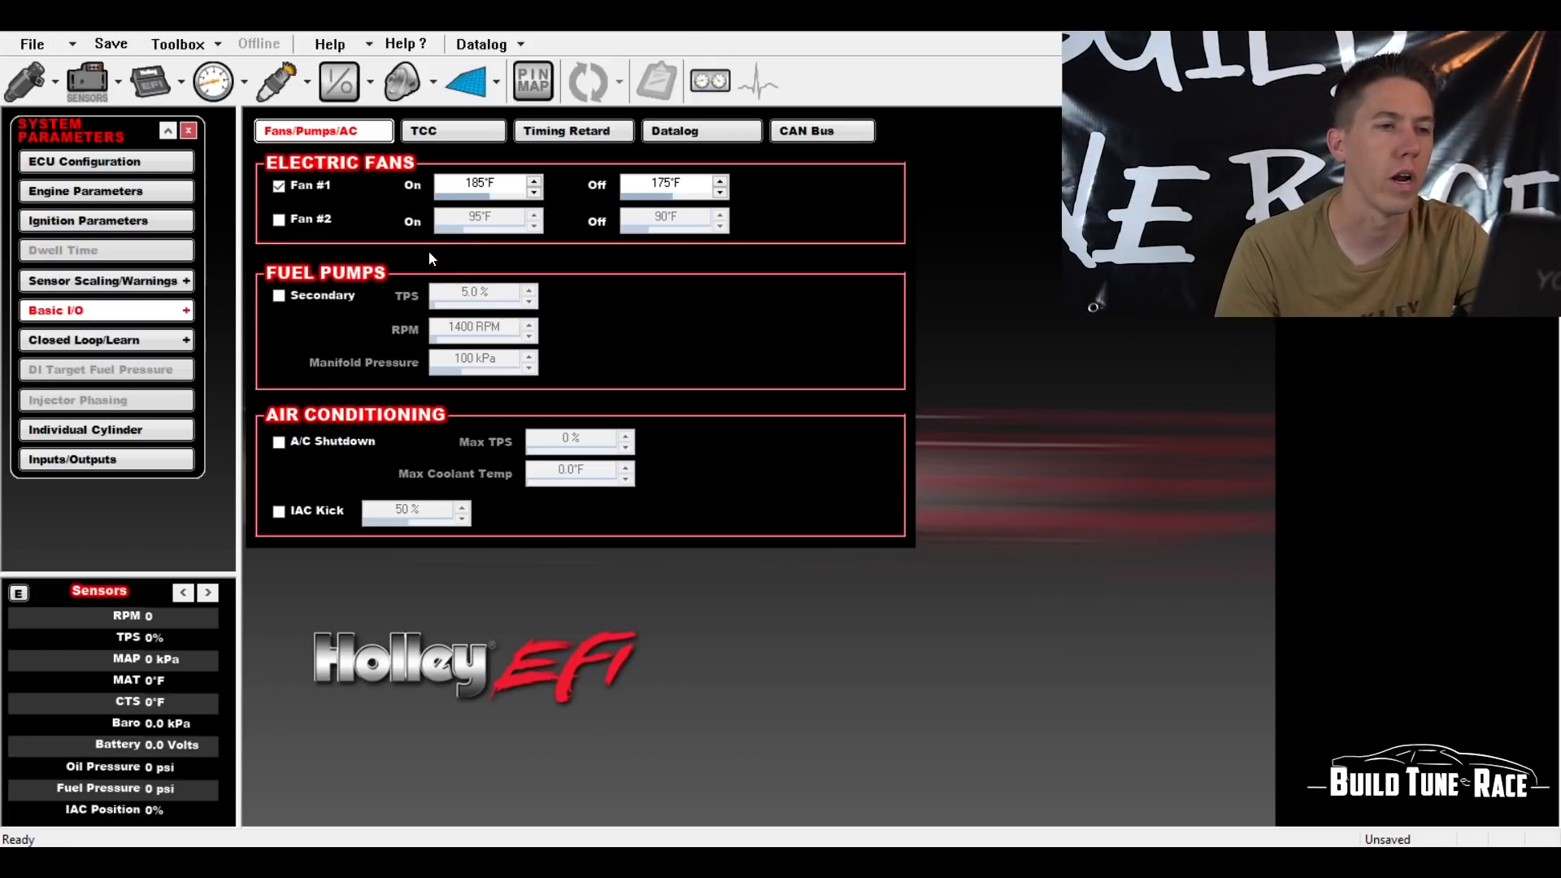
click(459, 138)
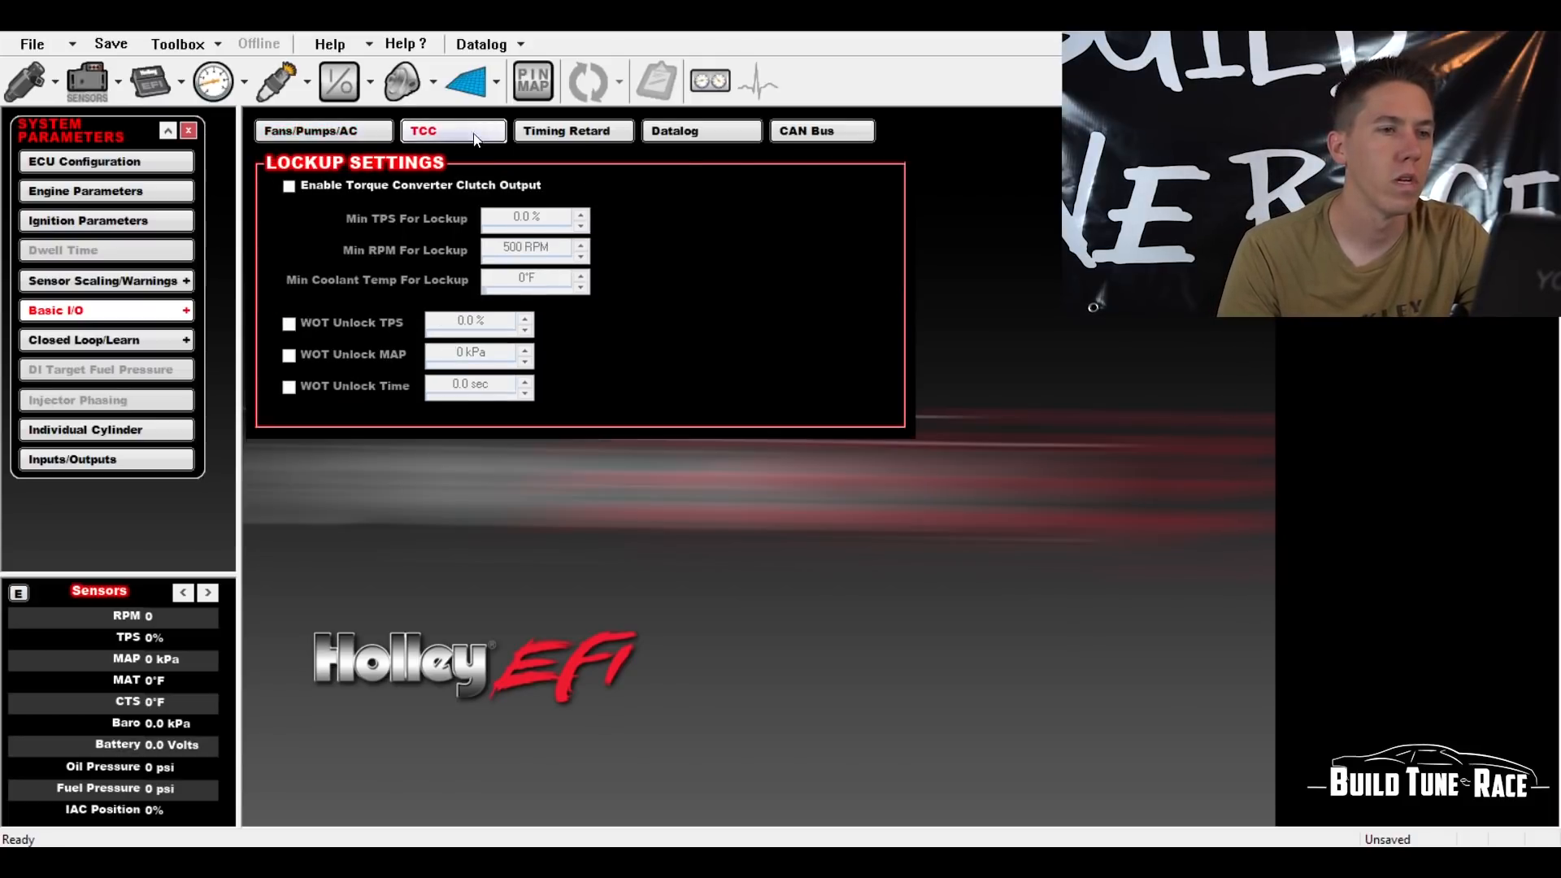
click(582, 138)
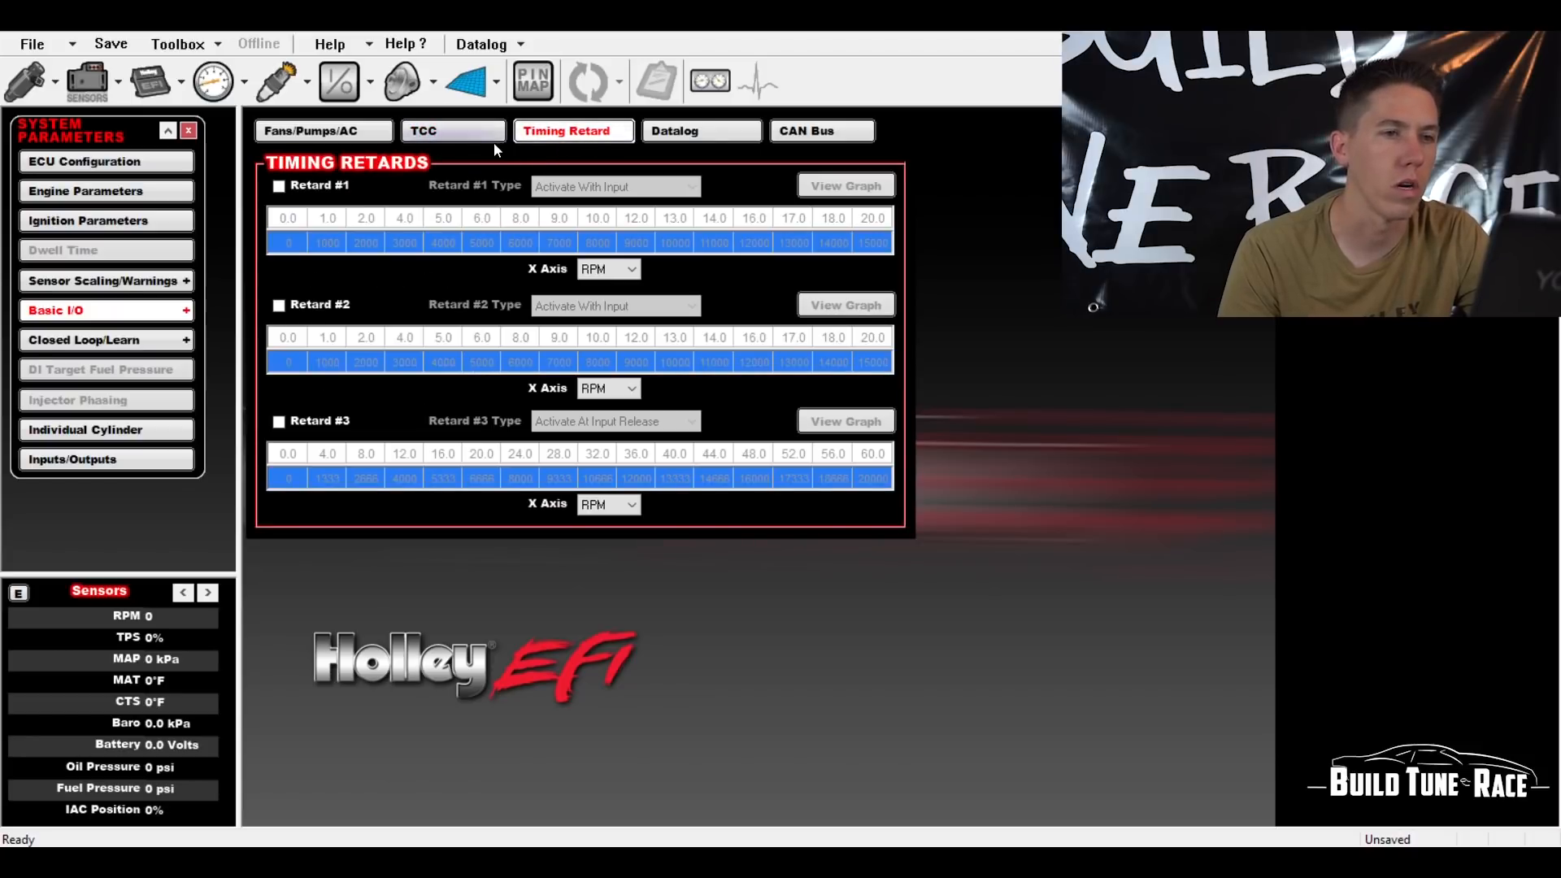
click(672, 138)
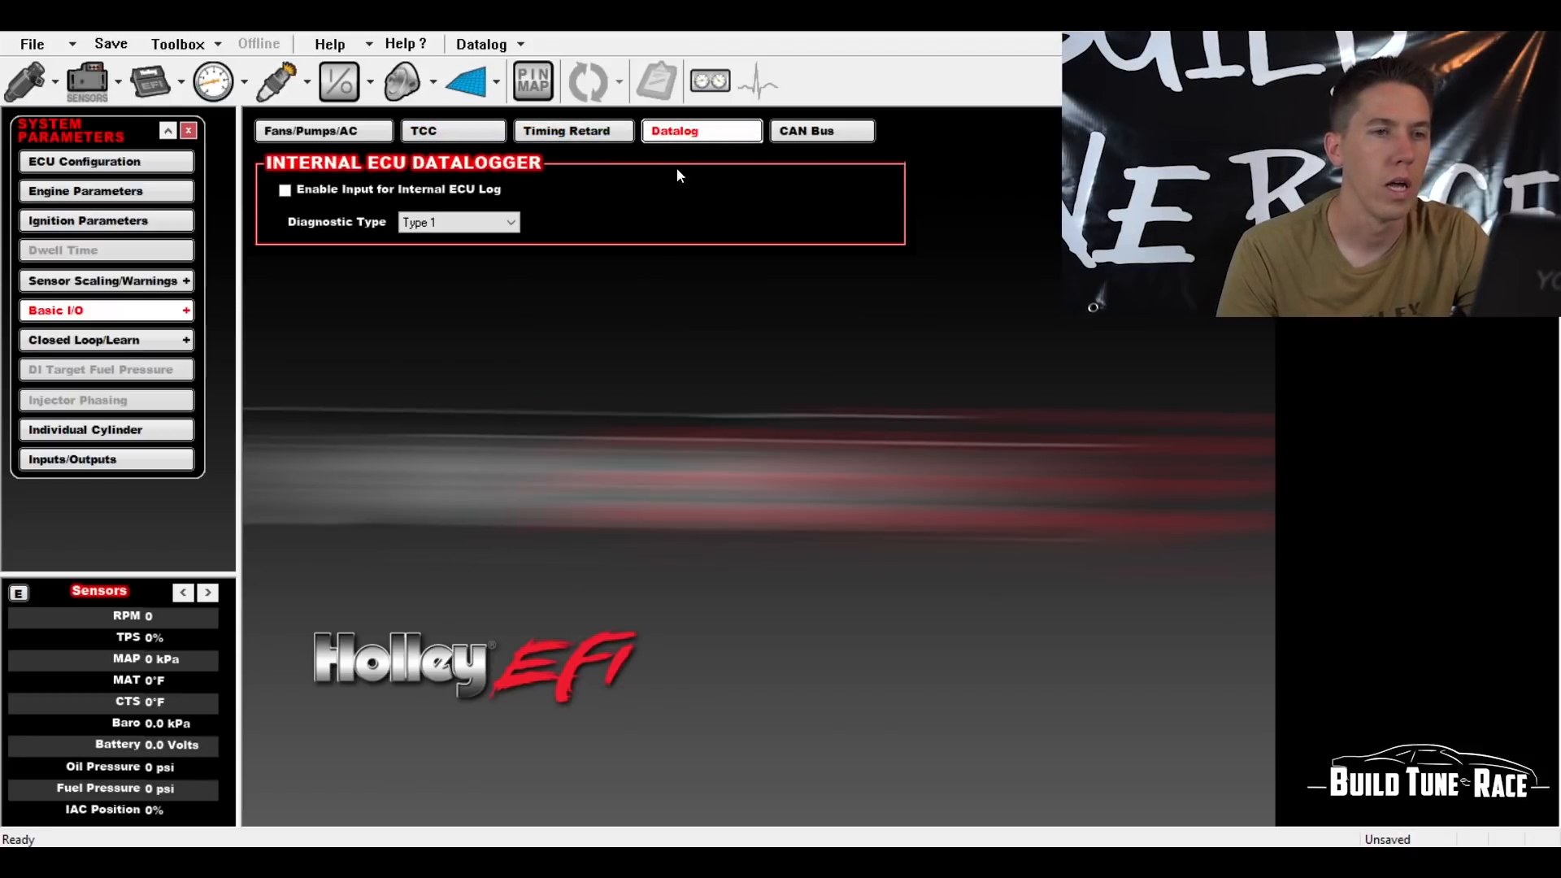
click(785, 135)
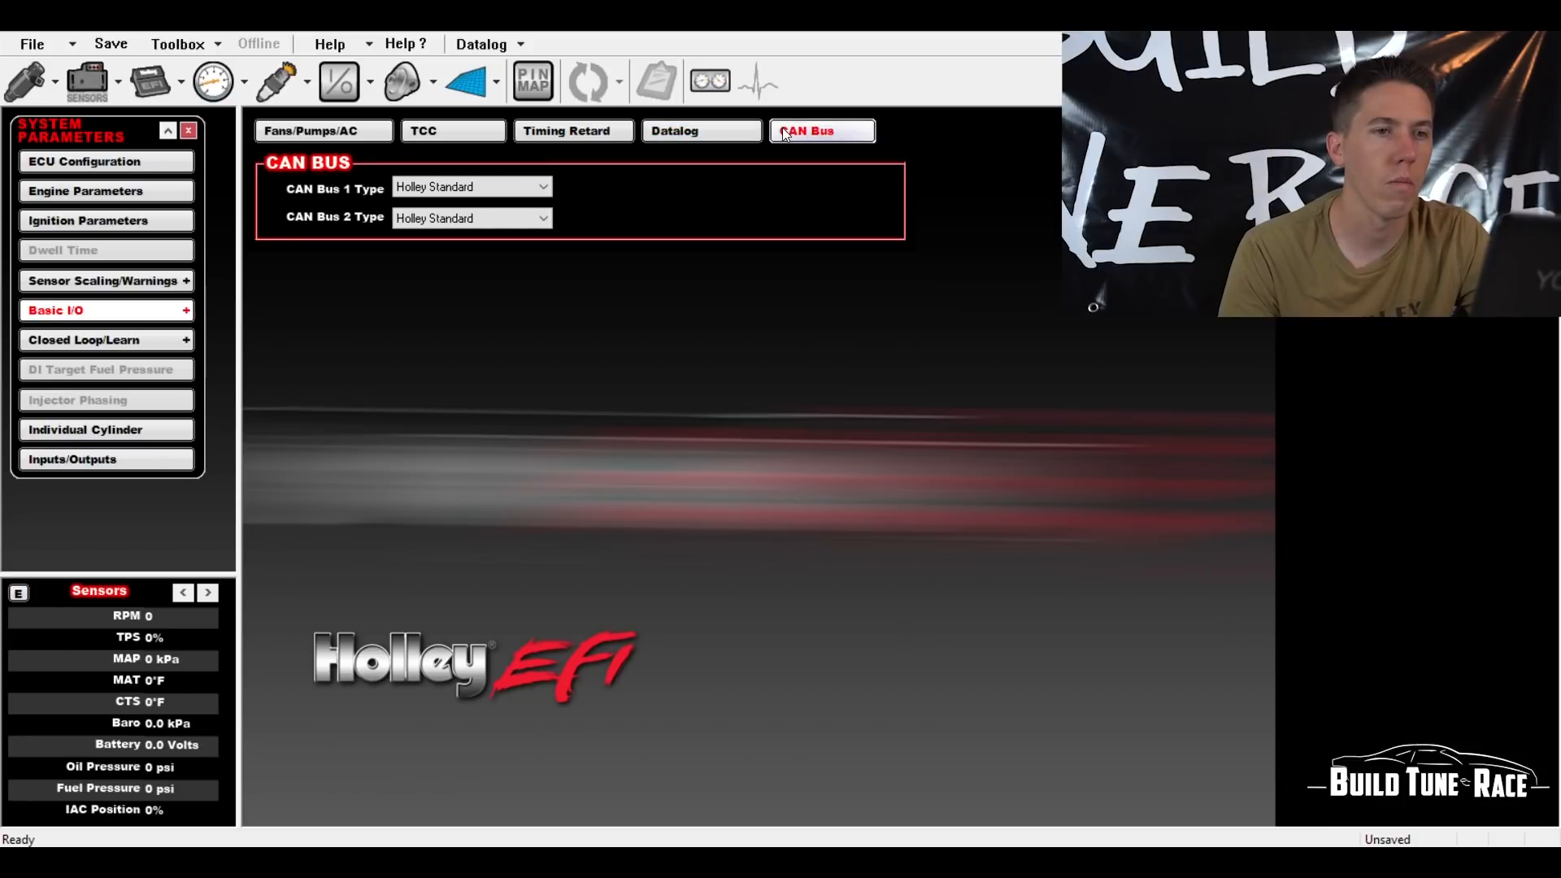
click(693, 140)
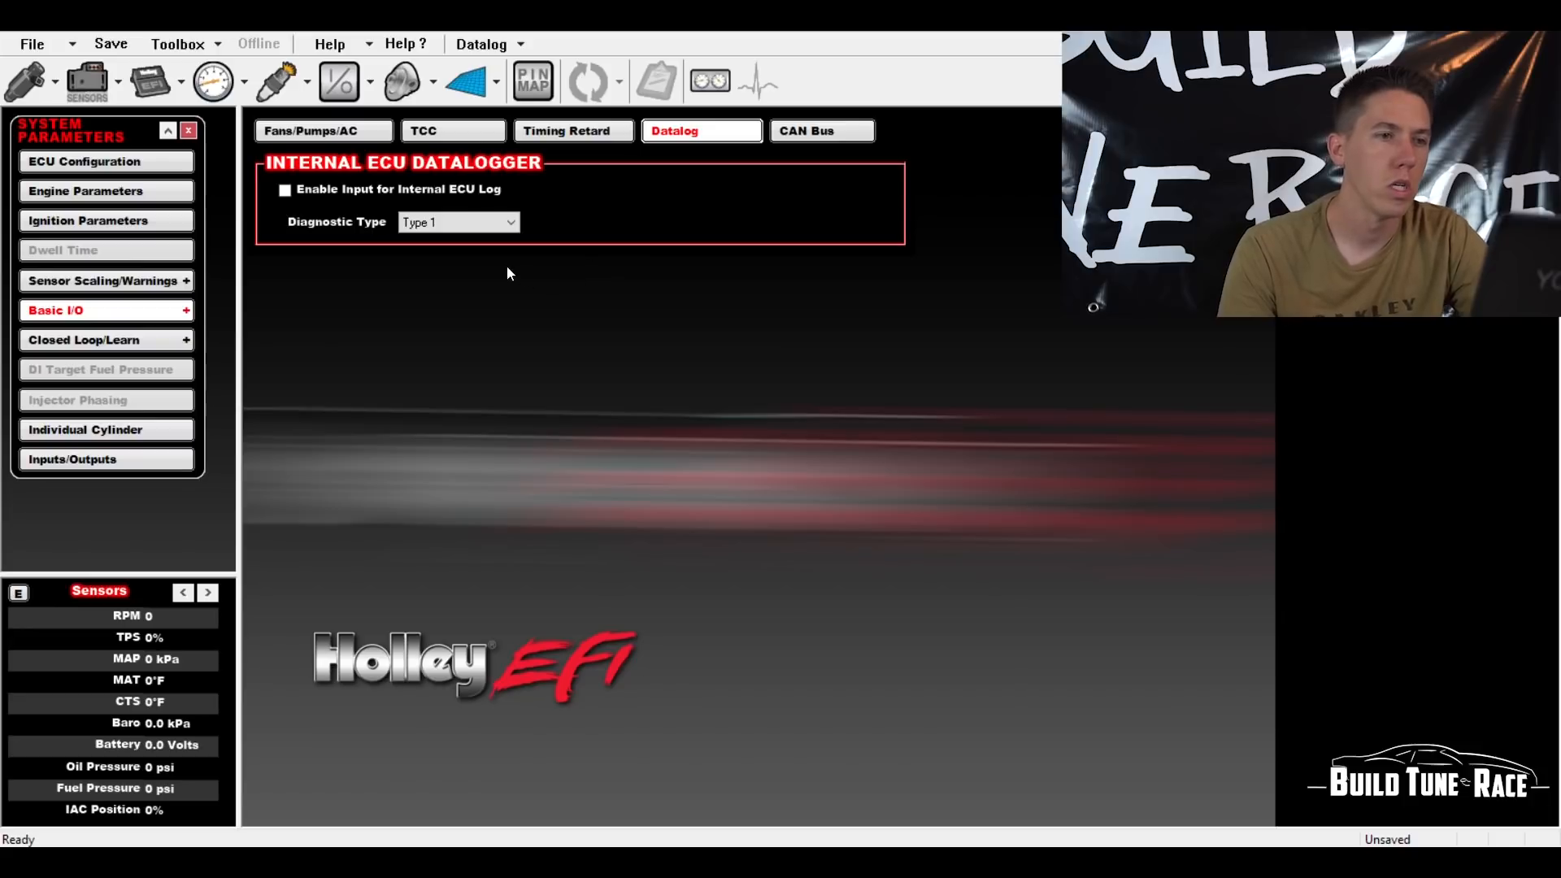
- Set the closed loop compensation limits at 2813-3750 RPM to 0 for both the 0-36 and 36-71 kPa rows
click(118, 345)
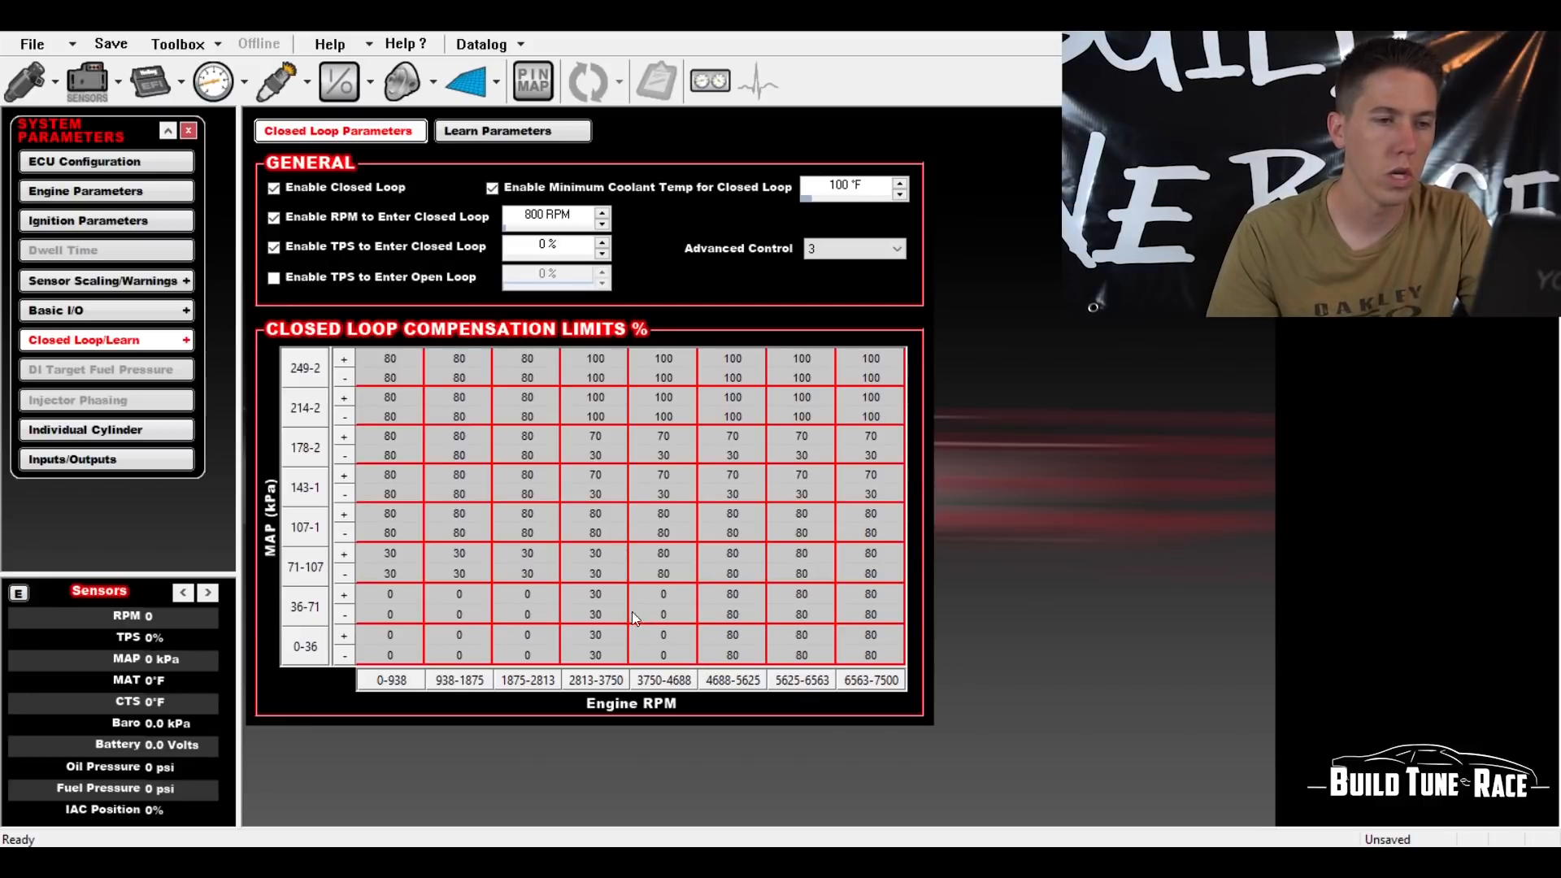
drag(596, 594, 592, 656)
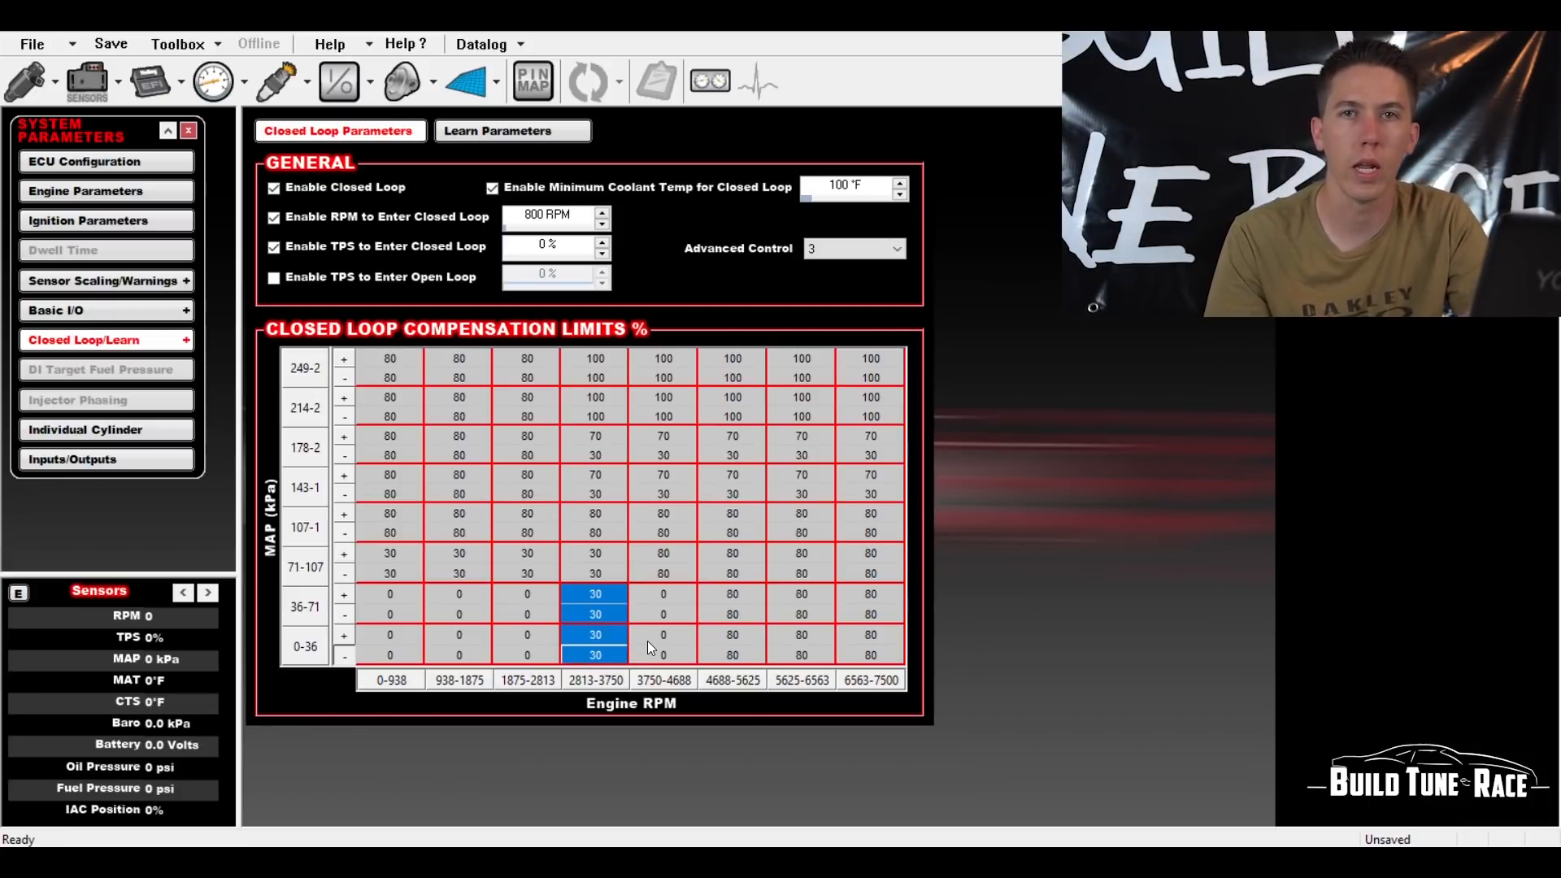
text(0)
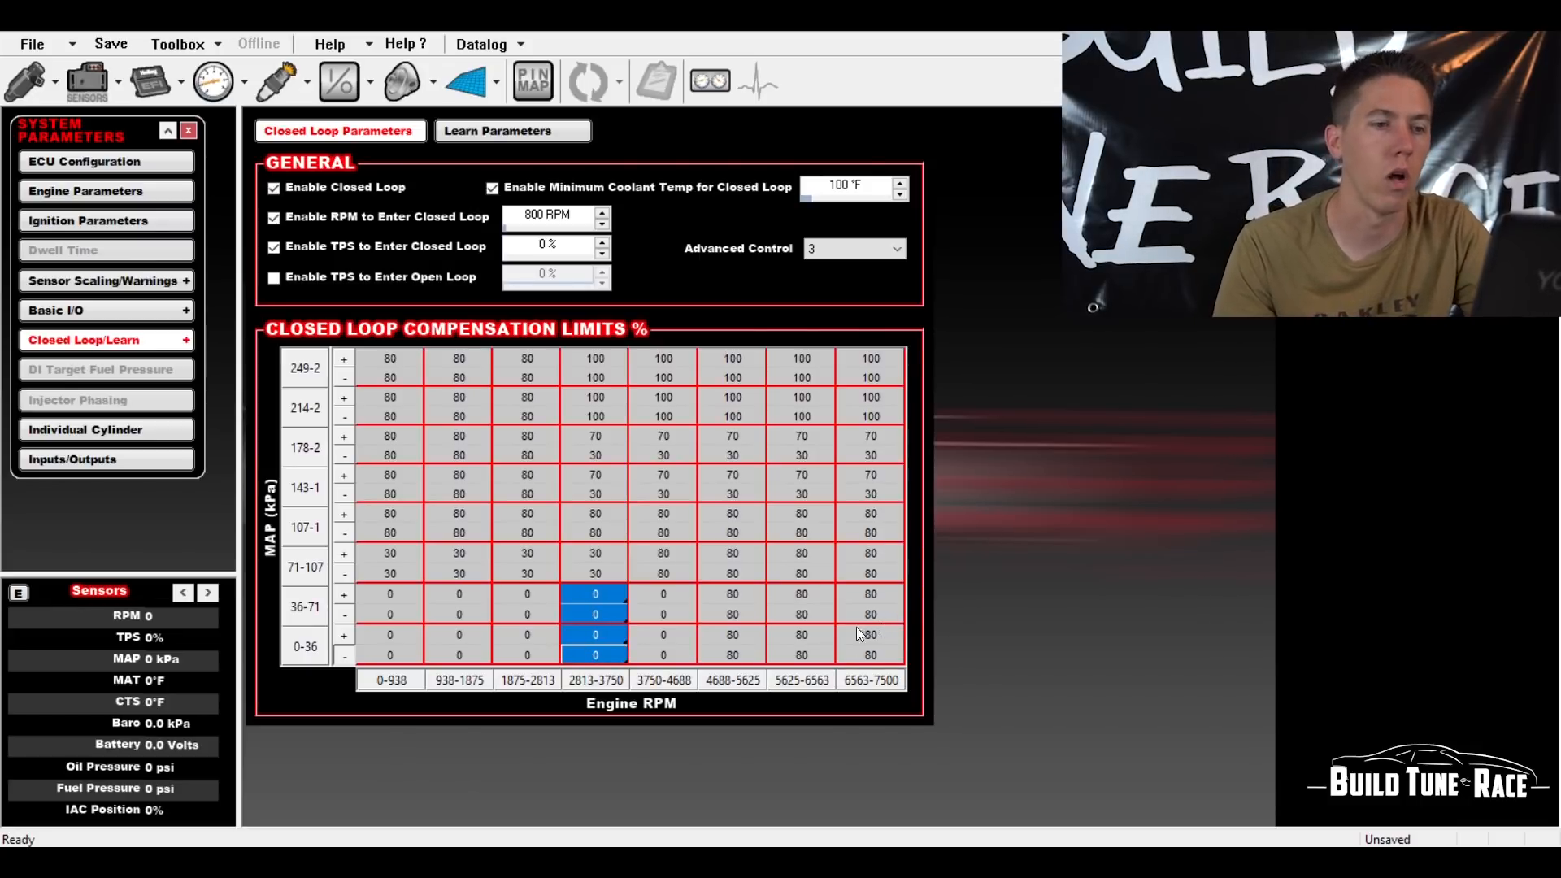
- Set the compensation limits at 3750-5625 RPM in the row starting at 107 kPa to +70 and -30
click(680, 553)
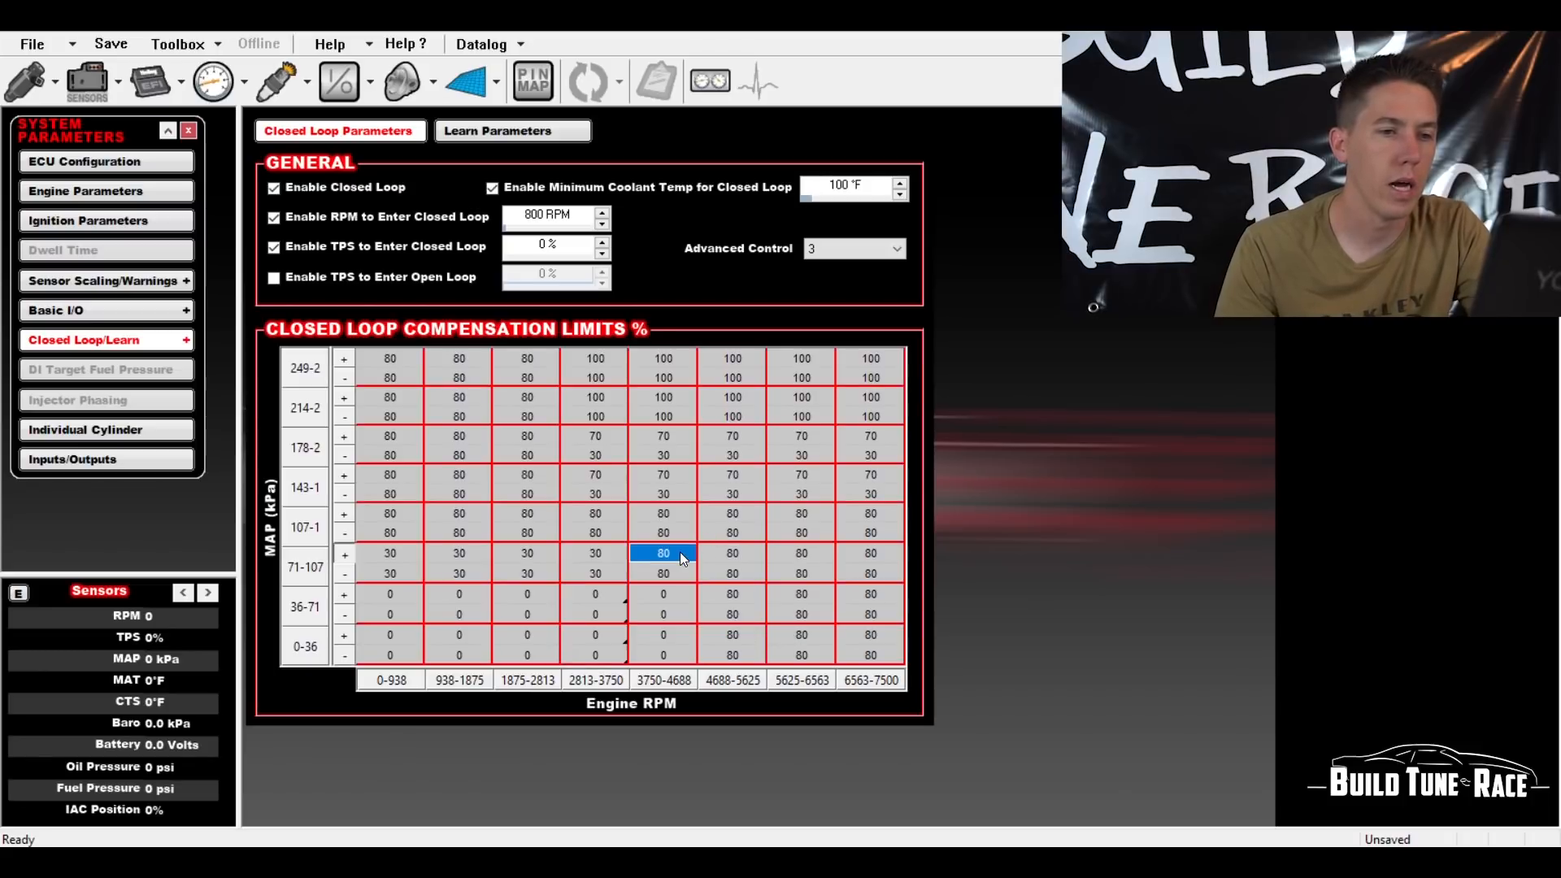
click(662, 513)
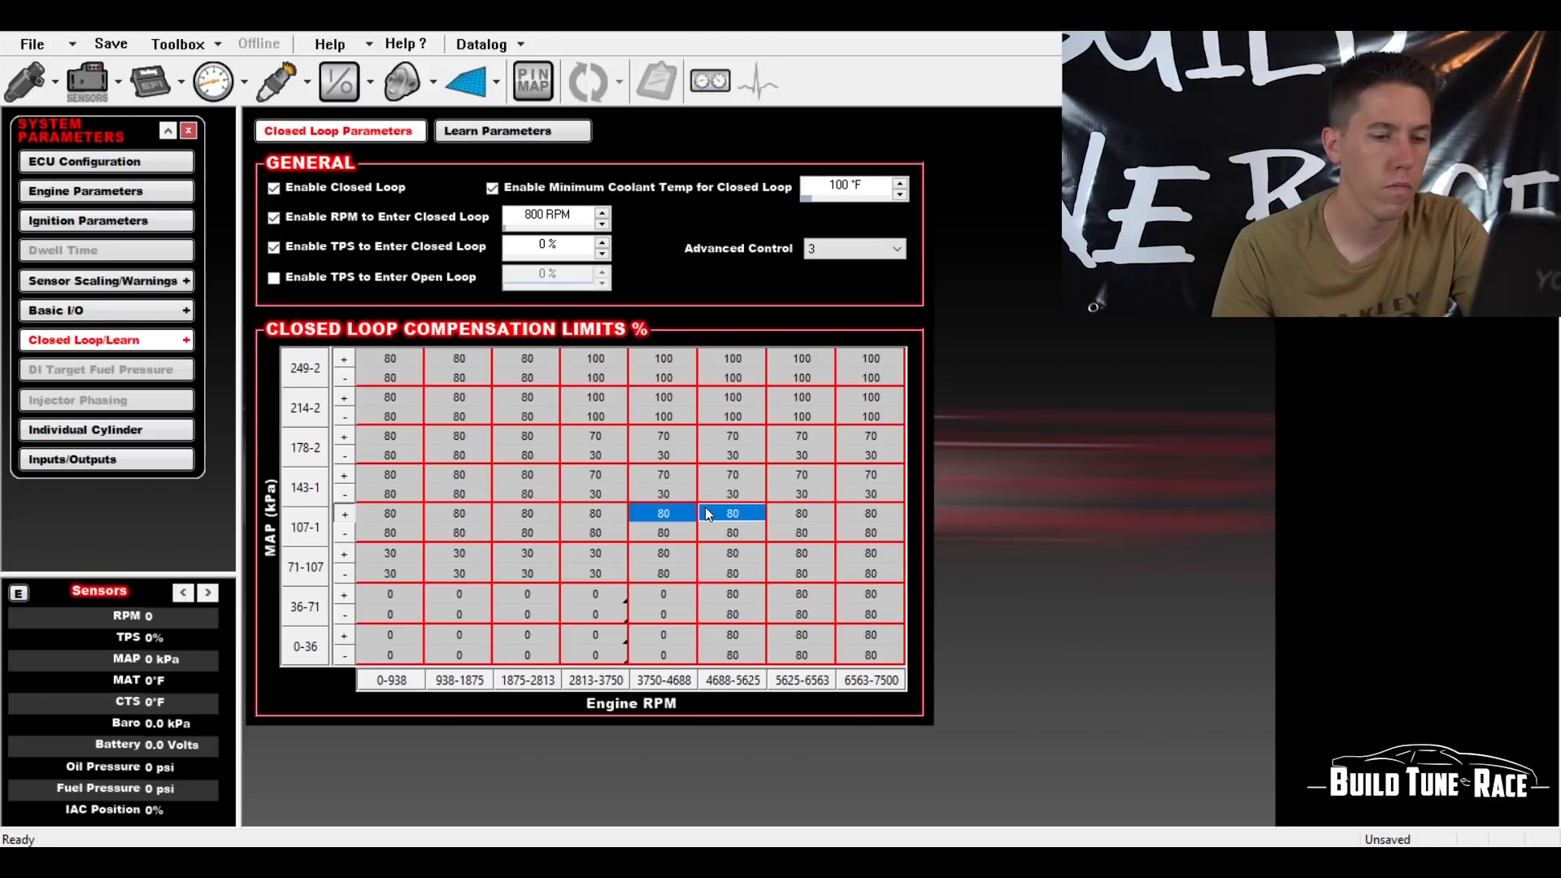
text(70)
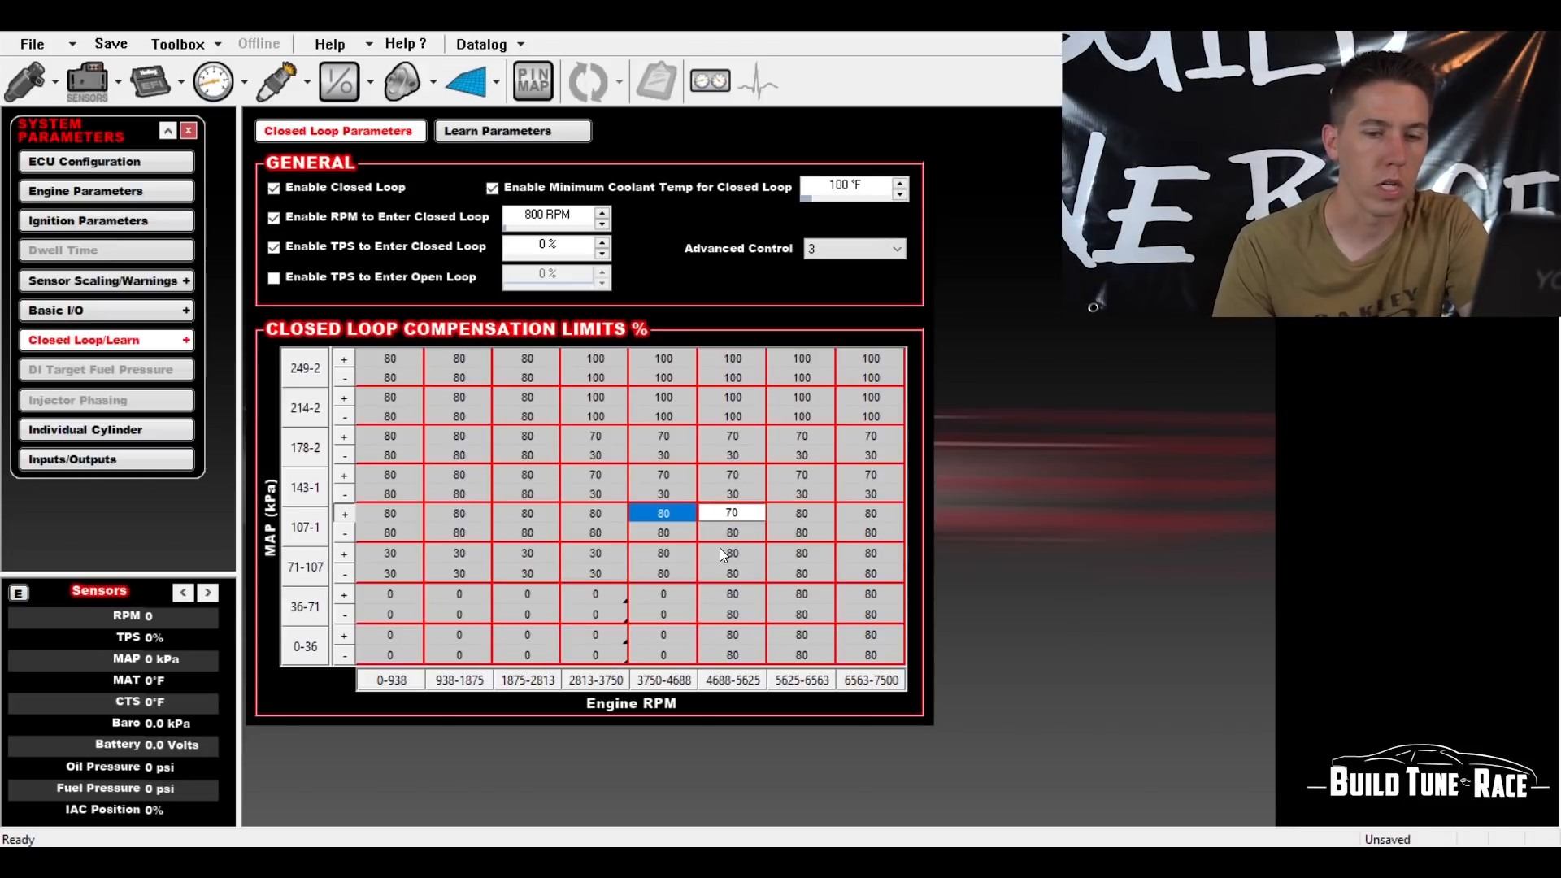
click(720, 538)
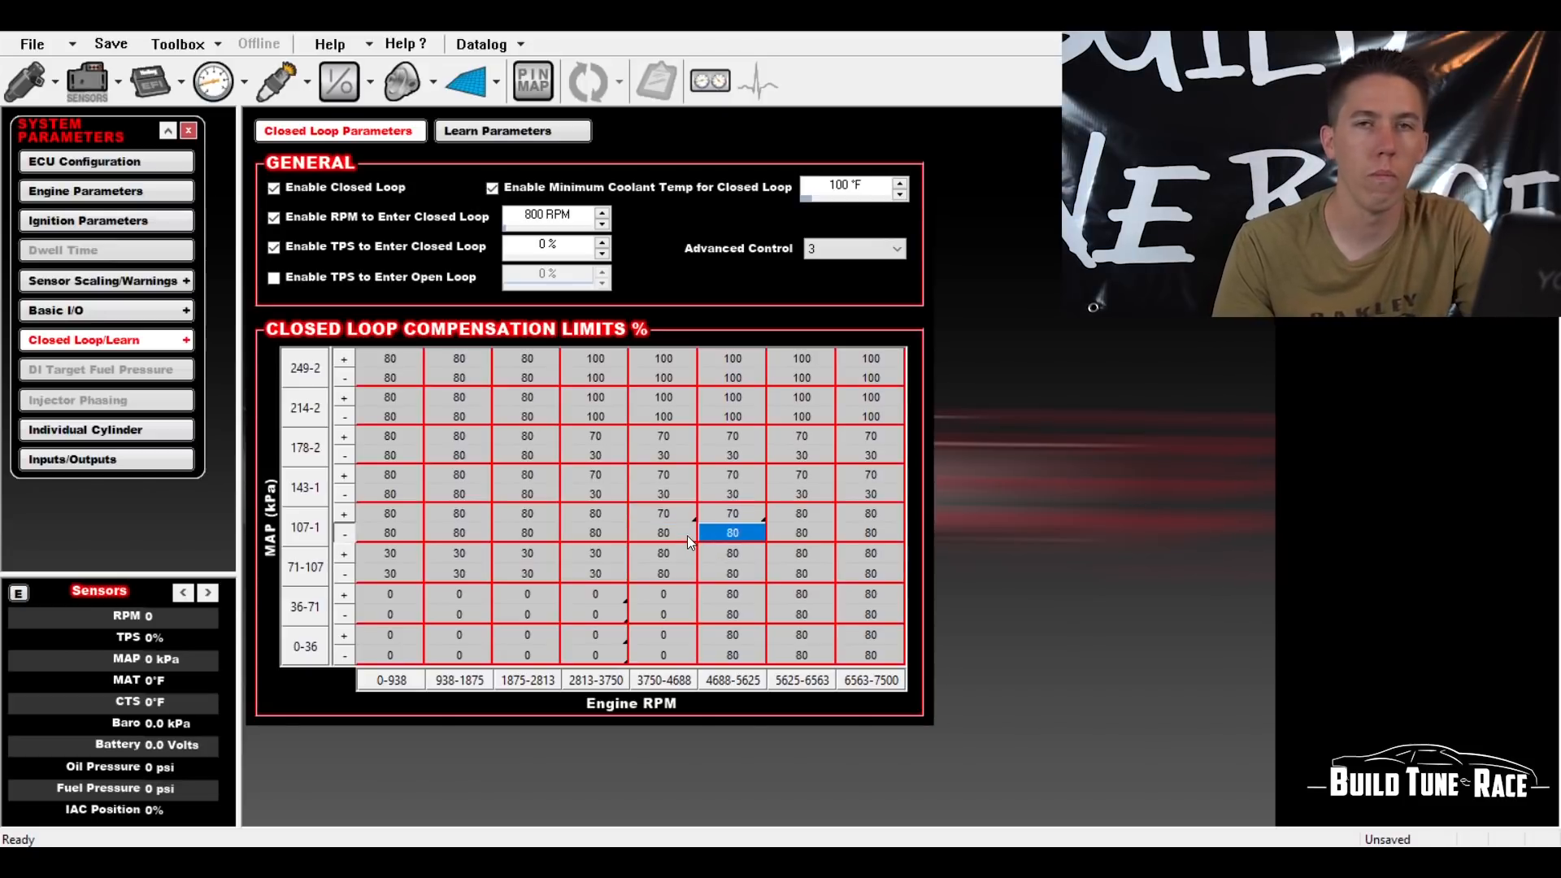
drag(680, 533, 705, 530)
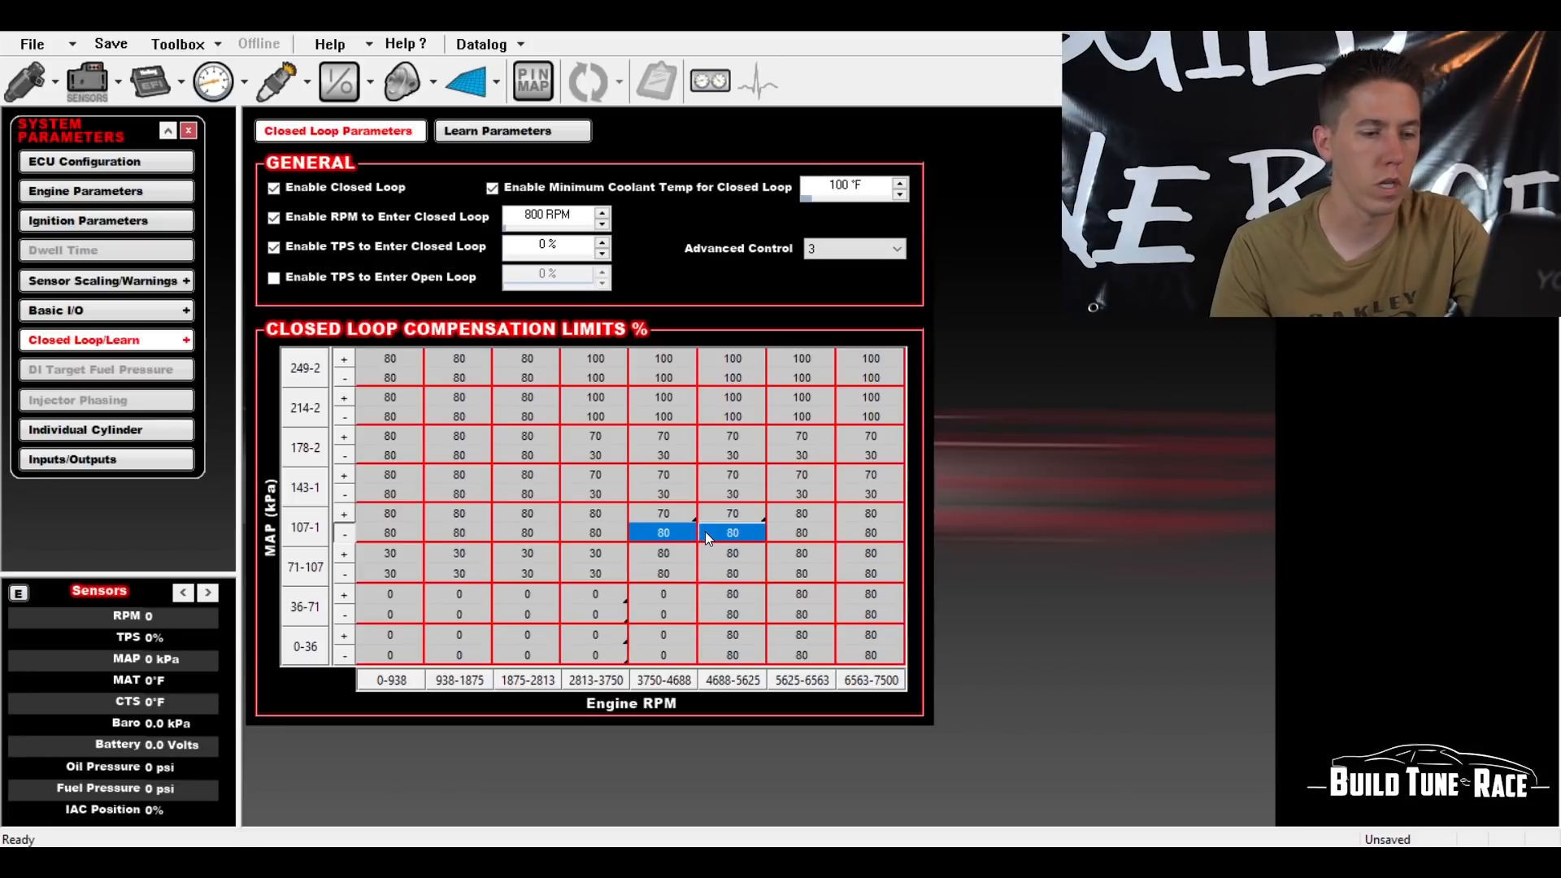
text(30)
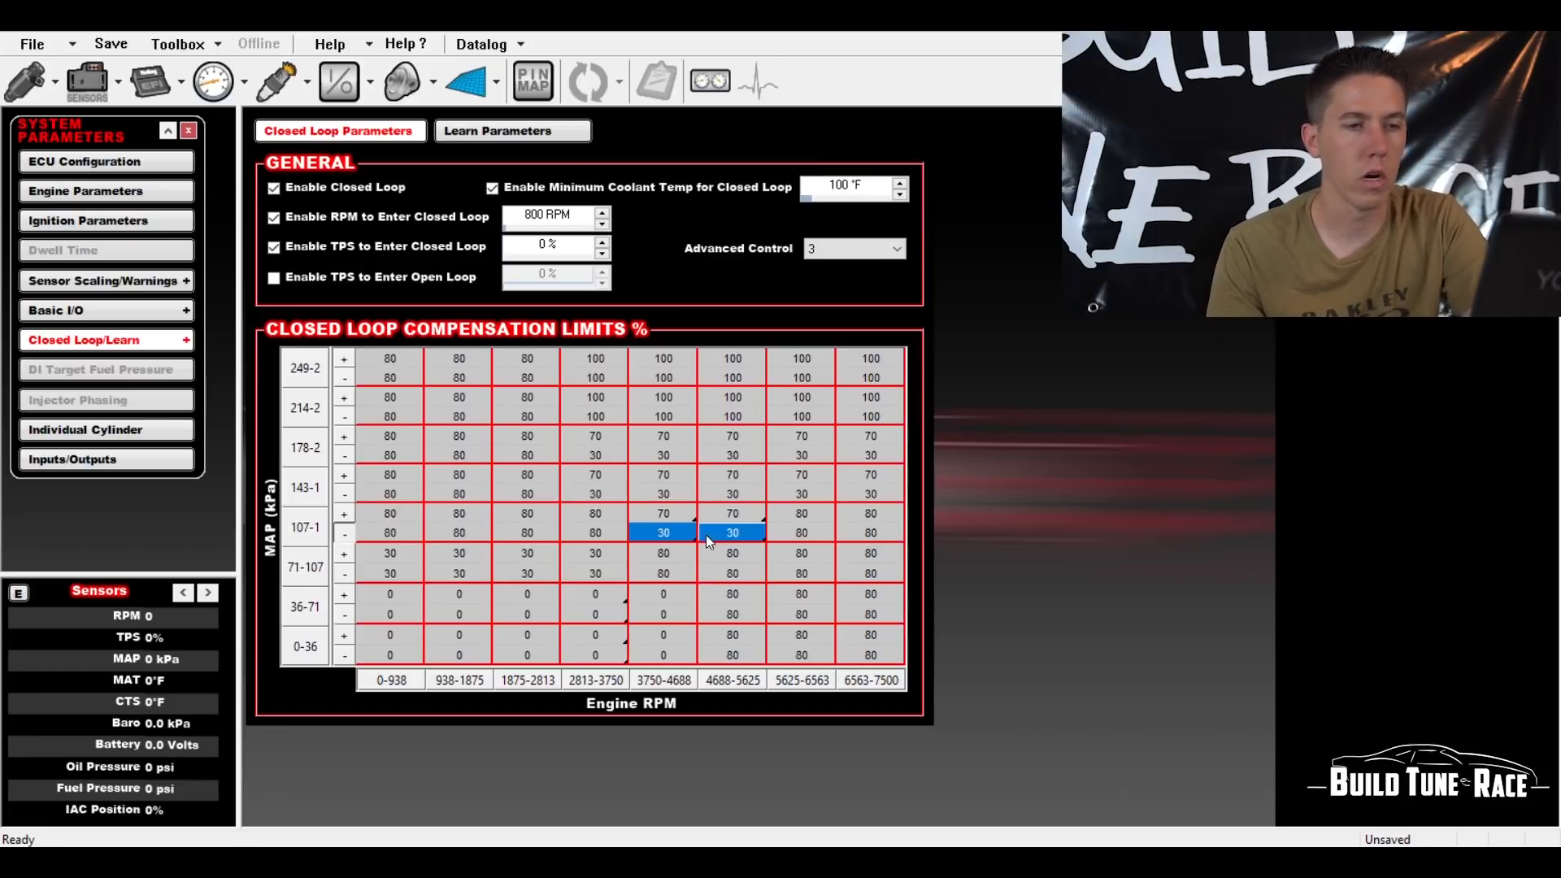
- Set the 71-107 kPa compensation limits at 3750-5625 RPM to +70 and -30
click(712, 561)
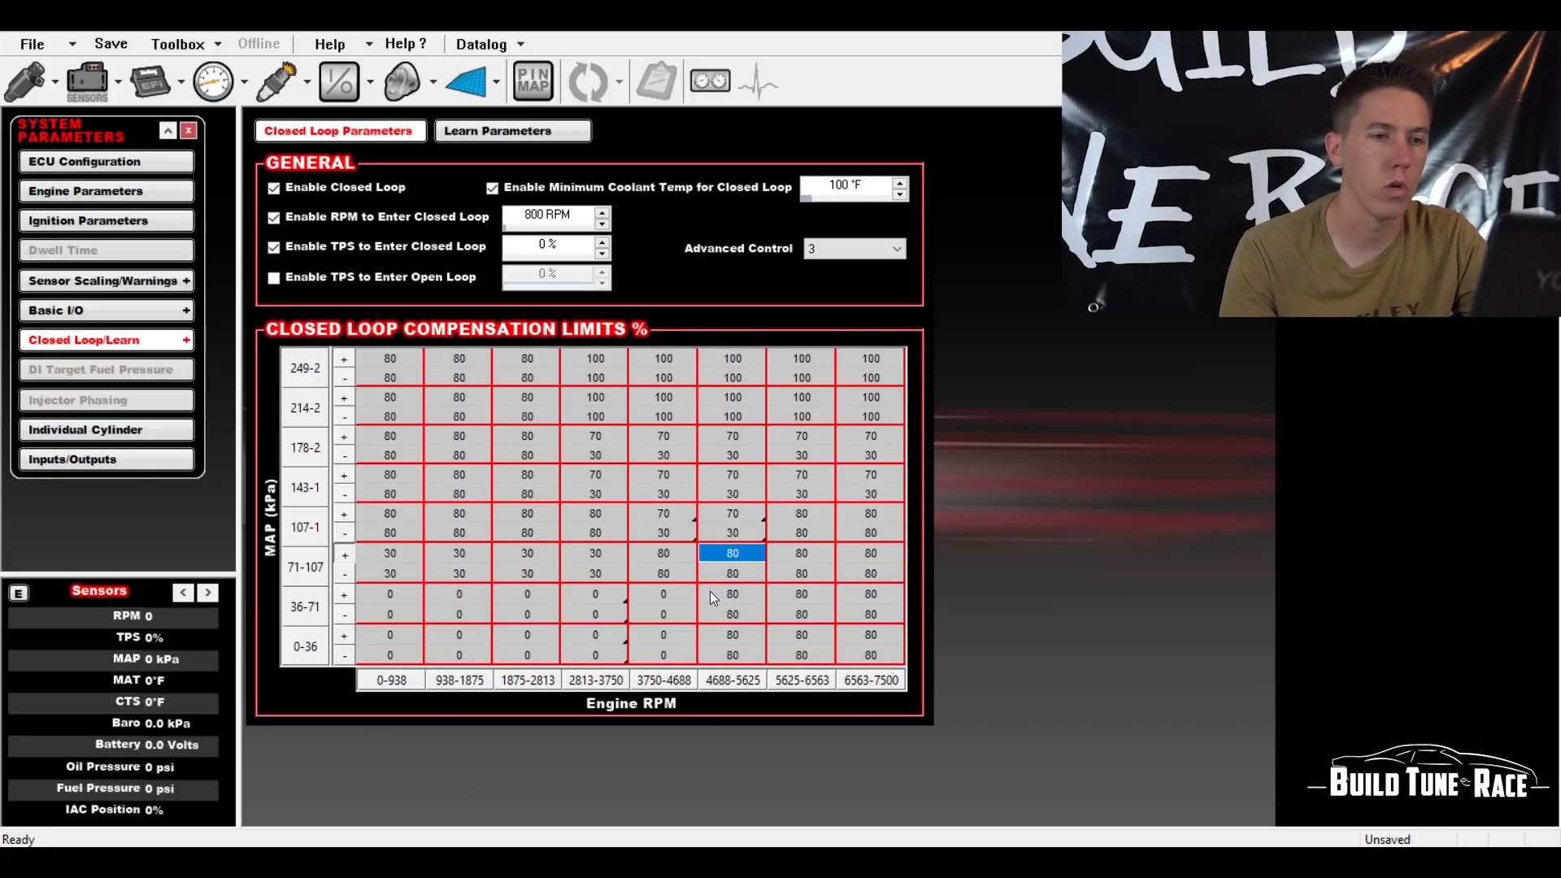
click(684, 576)
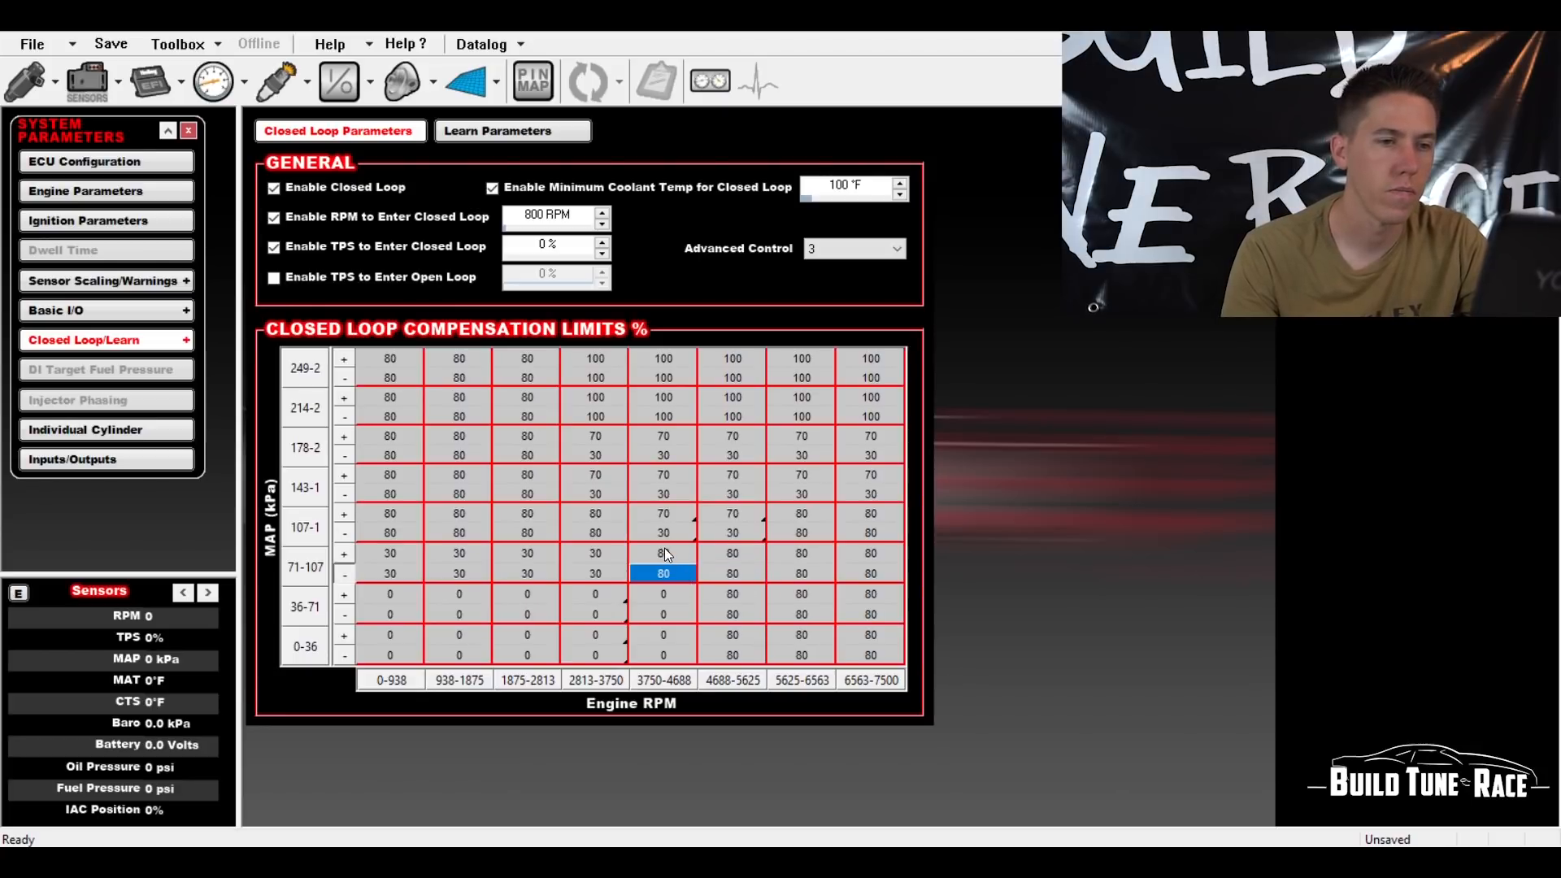
drag(665, 553, 739, 555)
key(Up)
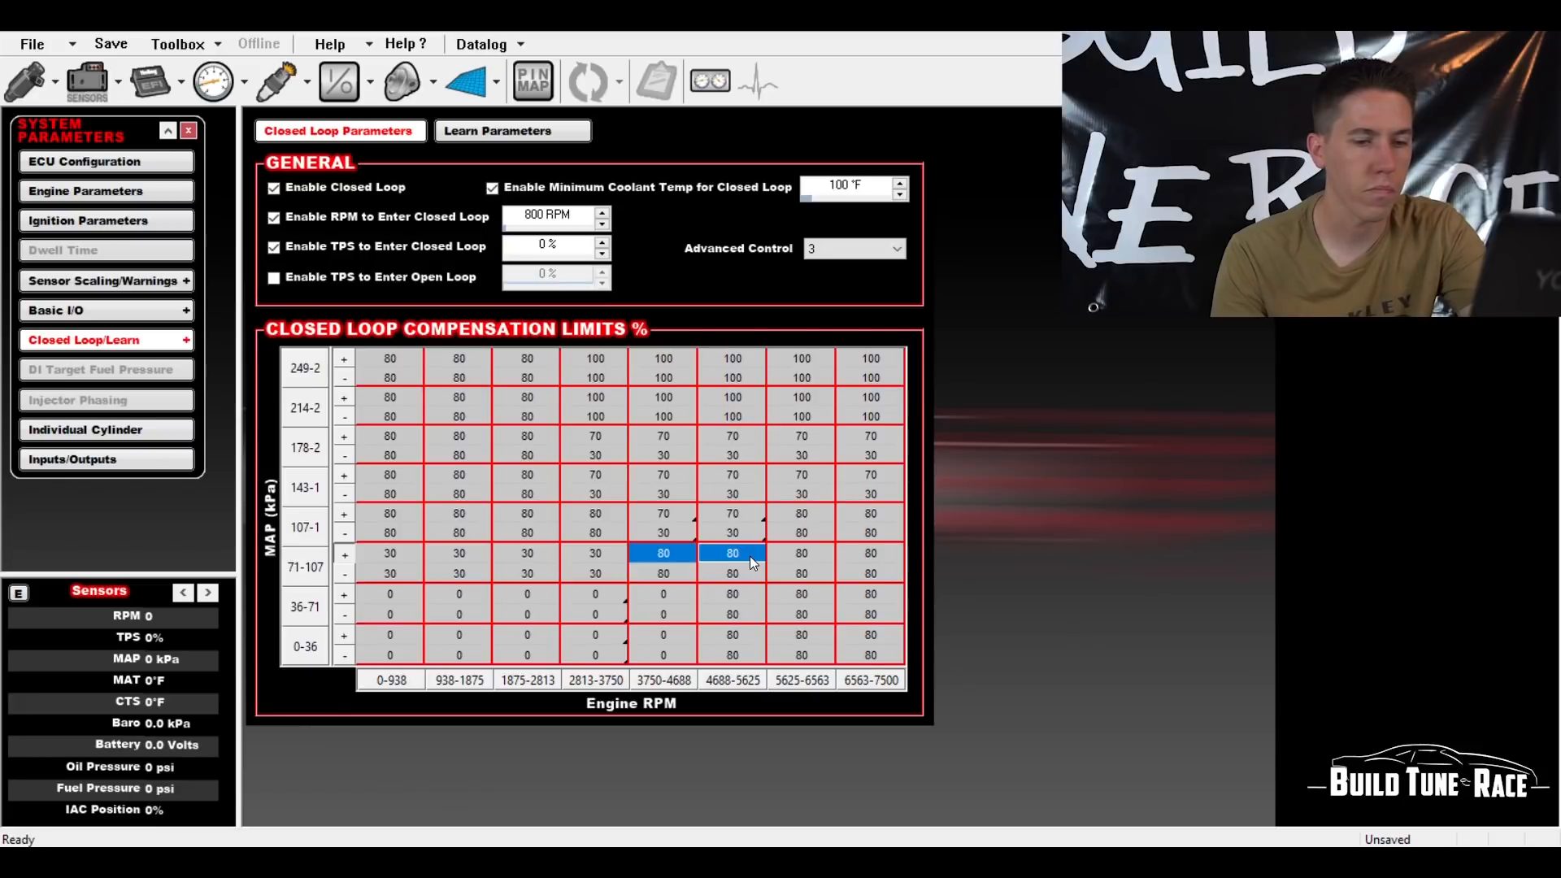
text(70)
key(Return)
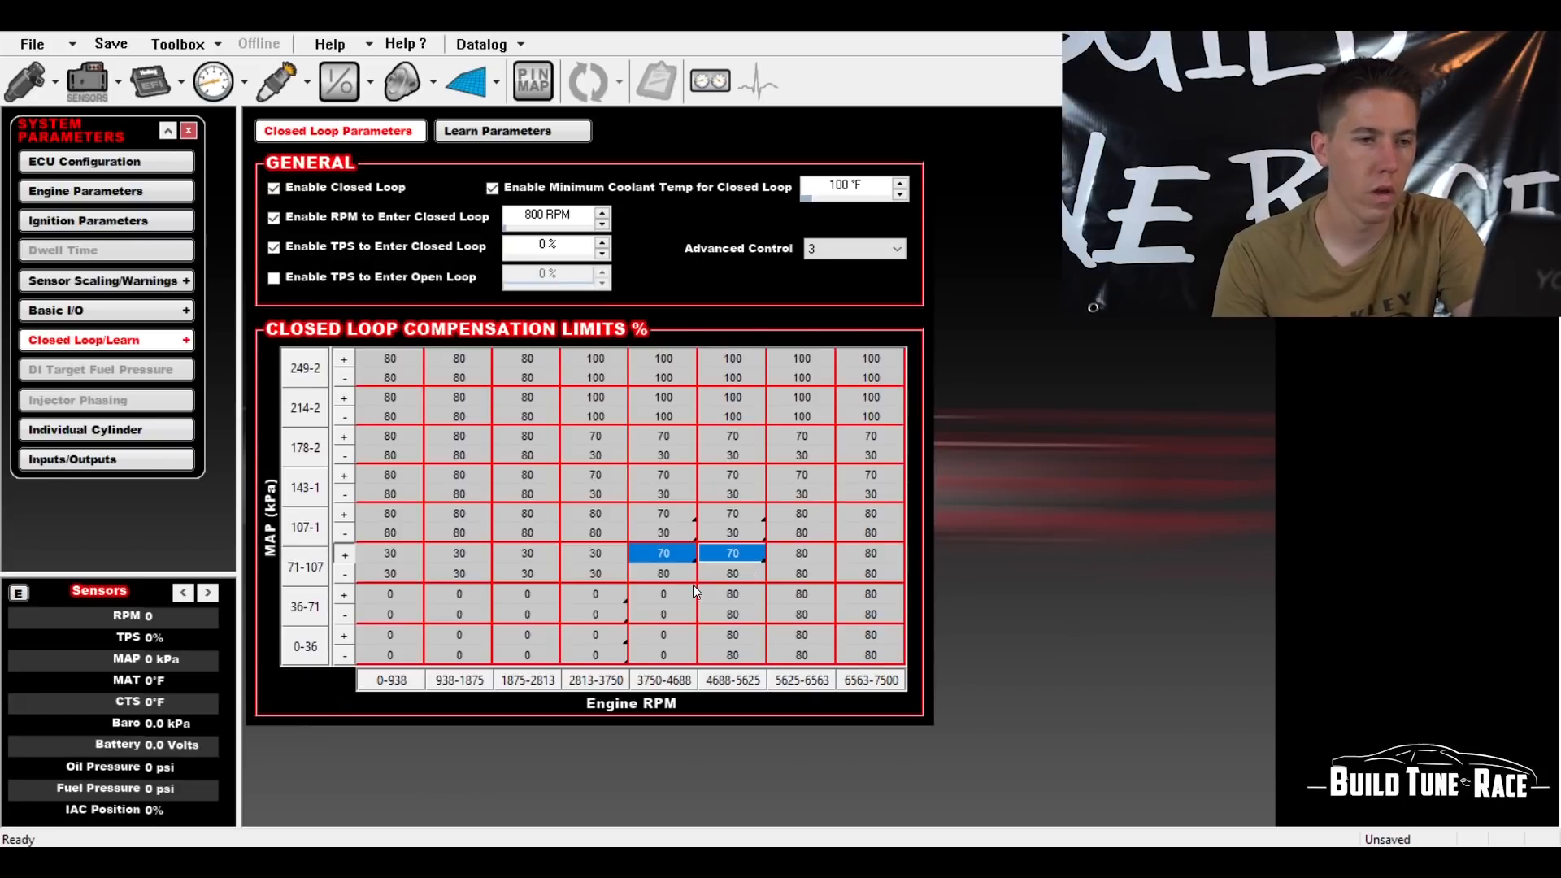
drag(668, 581, 734, 576)
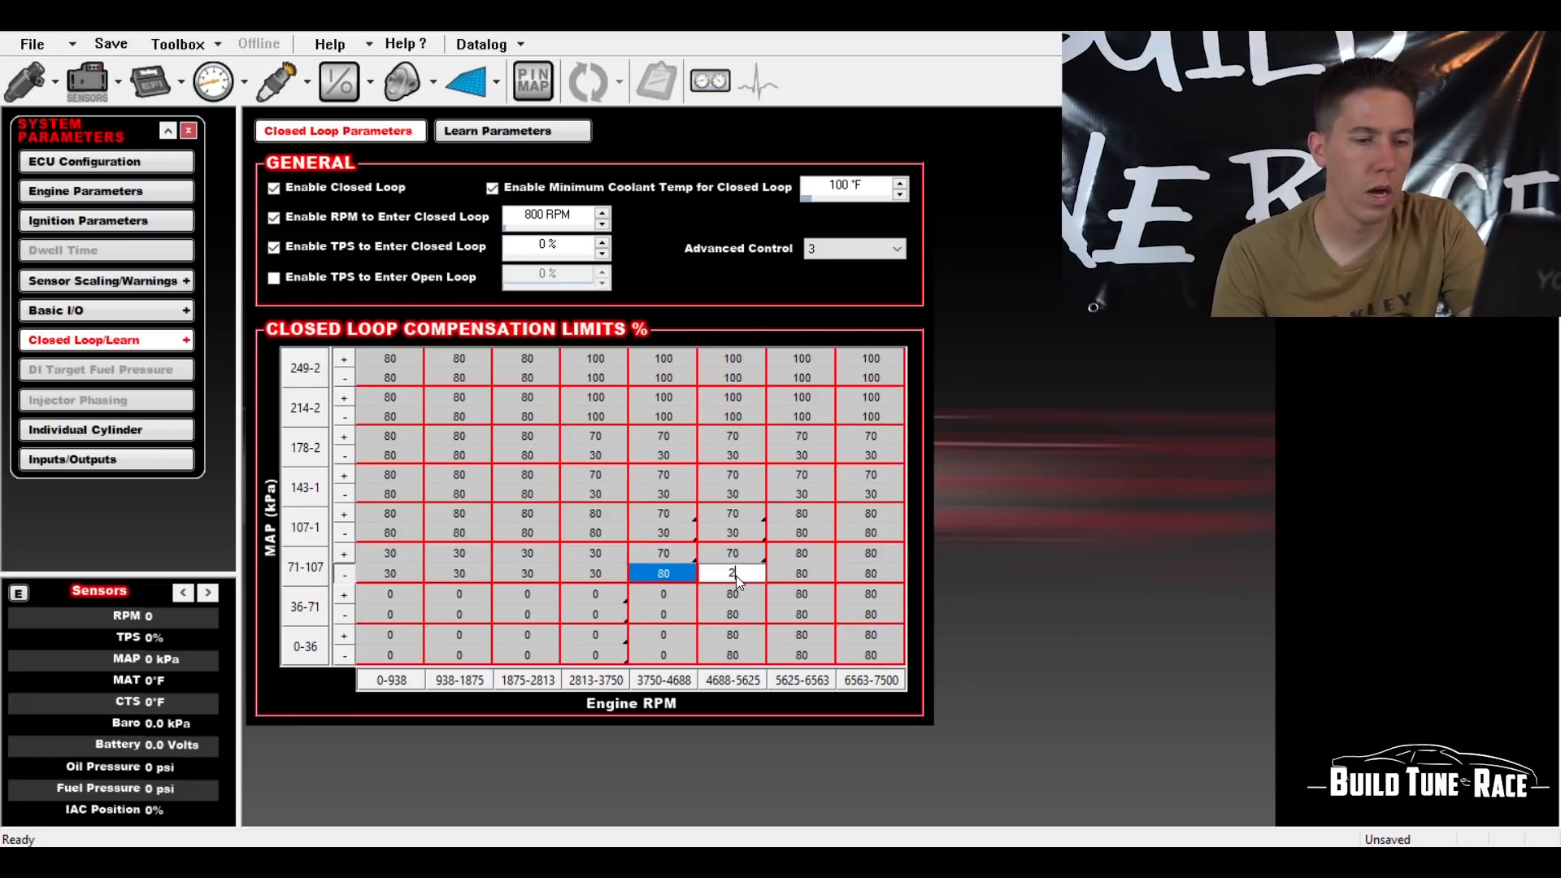
key(BackSpace)
text(3)
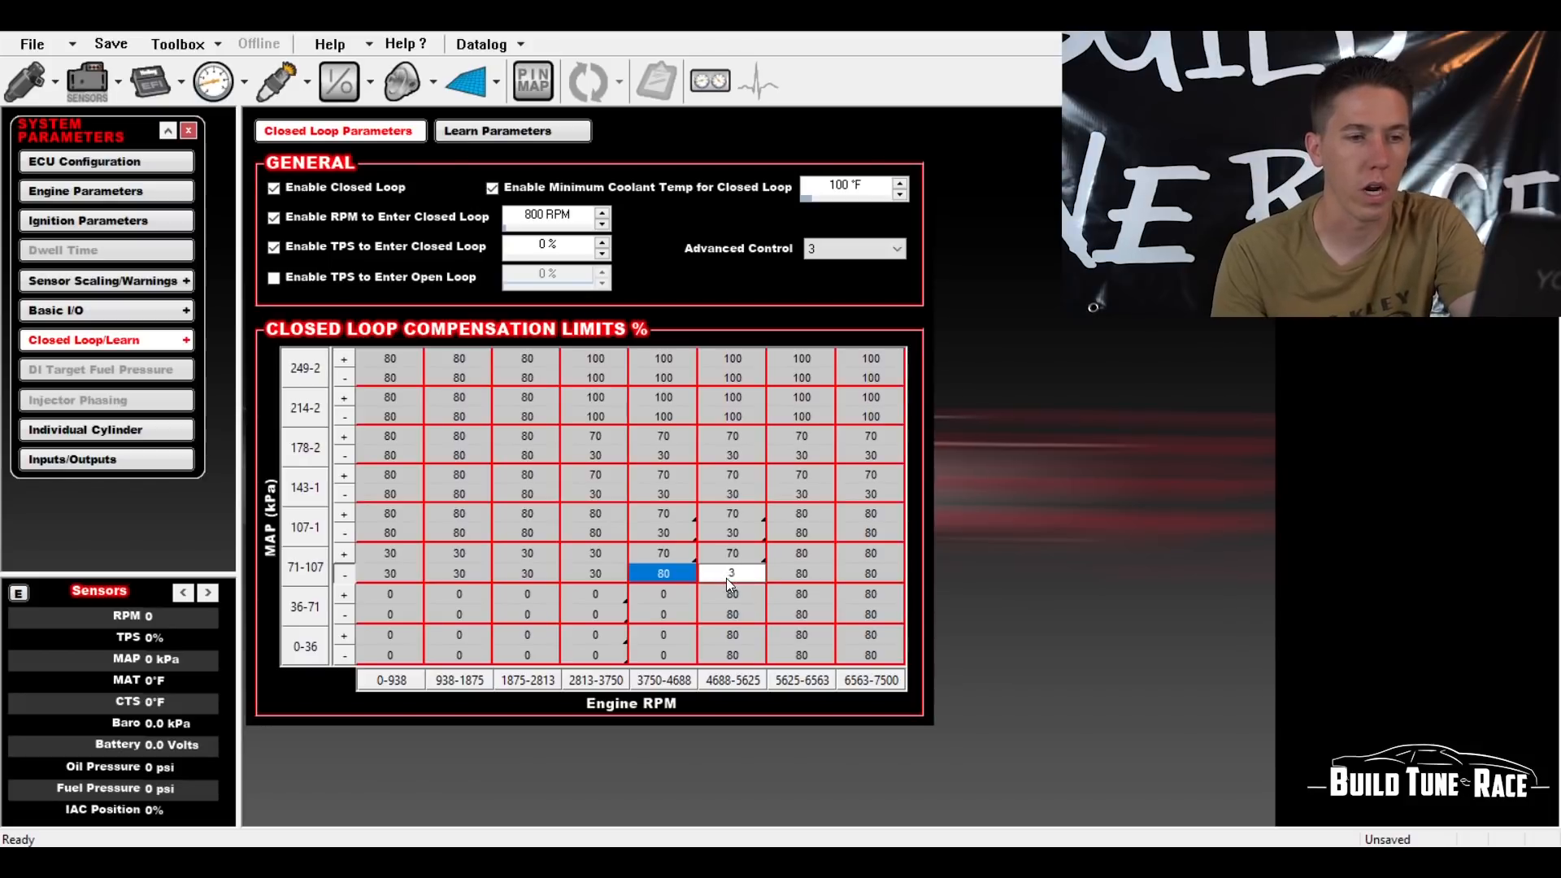
text(0)
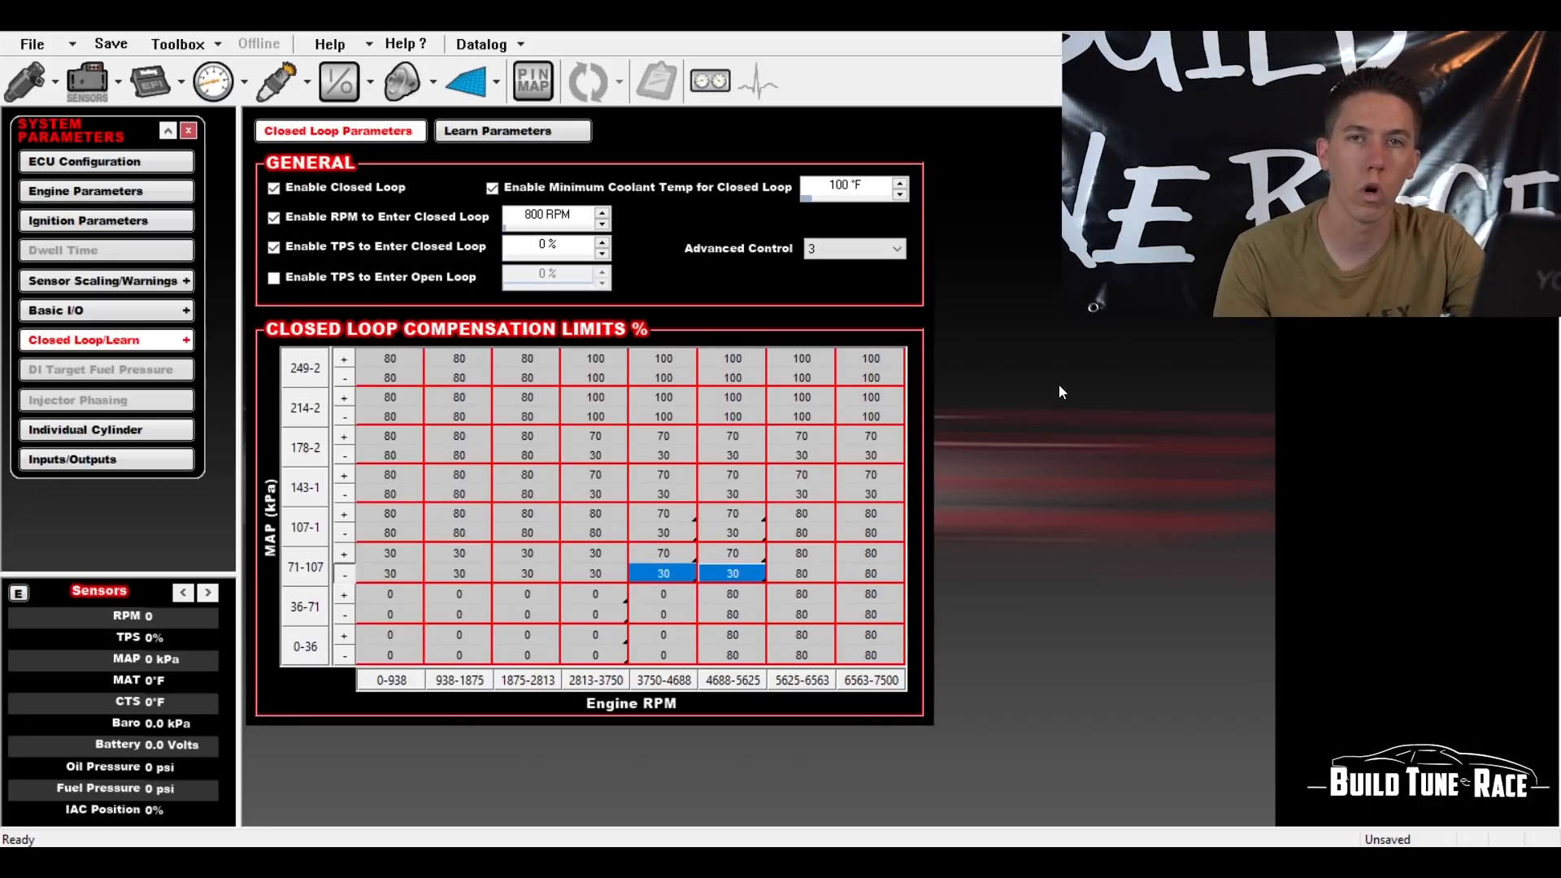
- Review the individual cylinder fuel and timing corrections and the system inputs and outputs, and close the system parameters
click(81, 444)
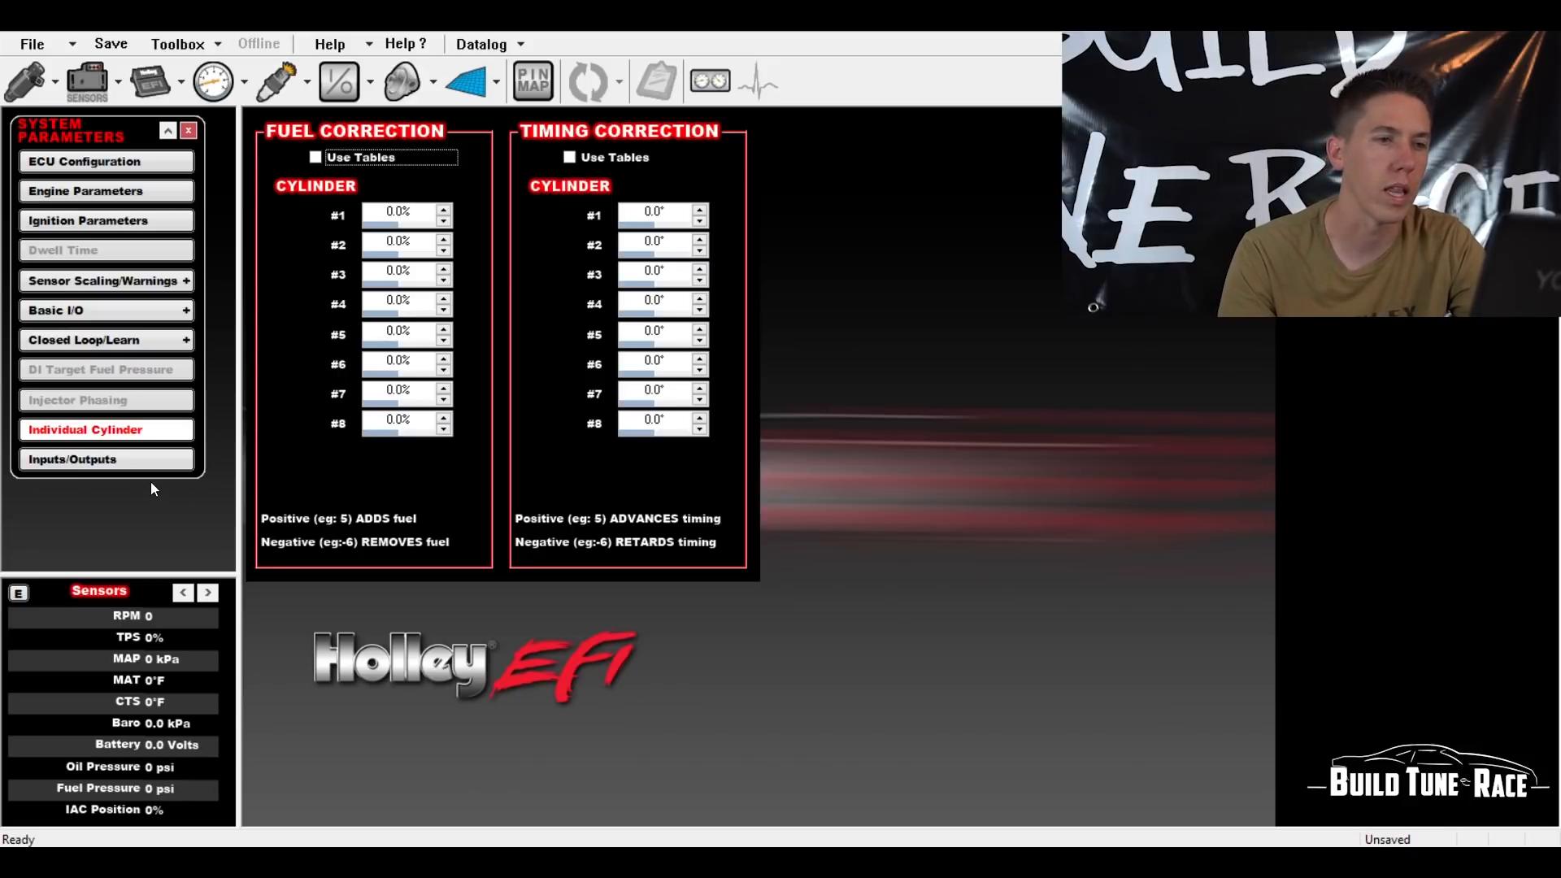
click(132, 462)
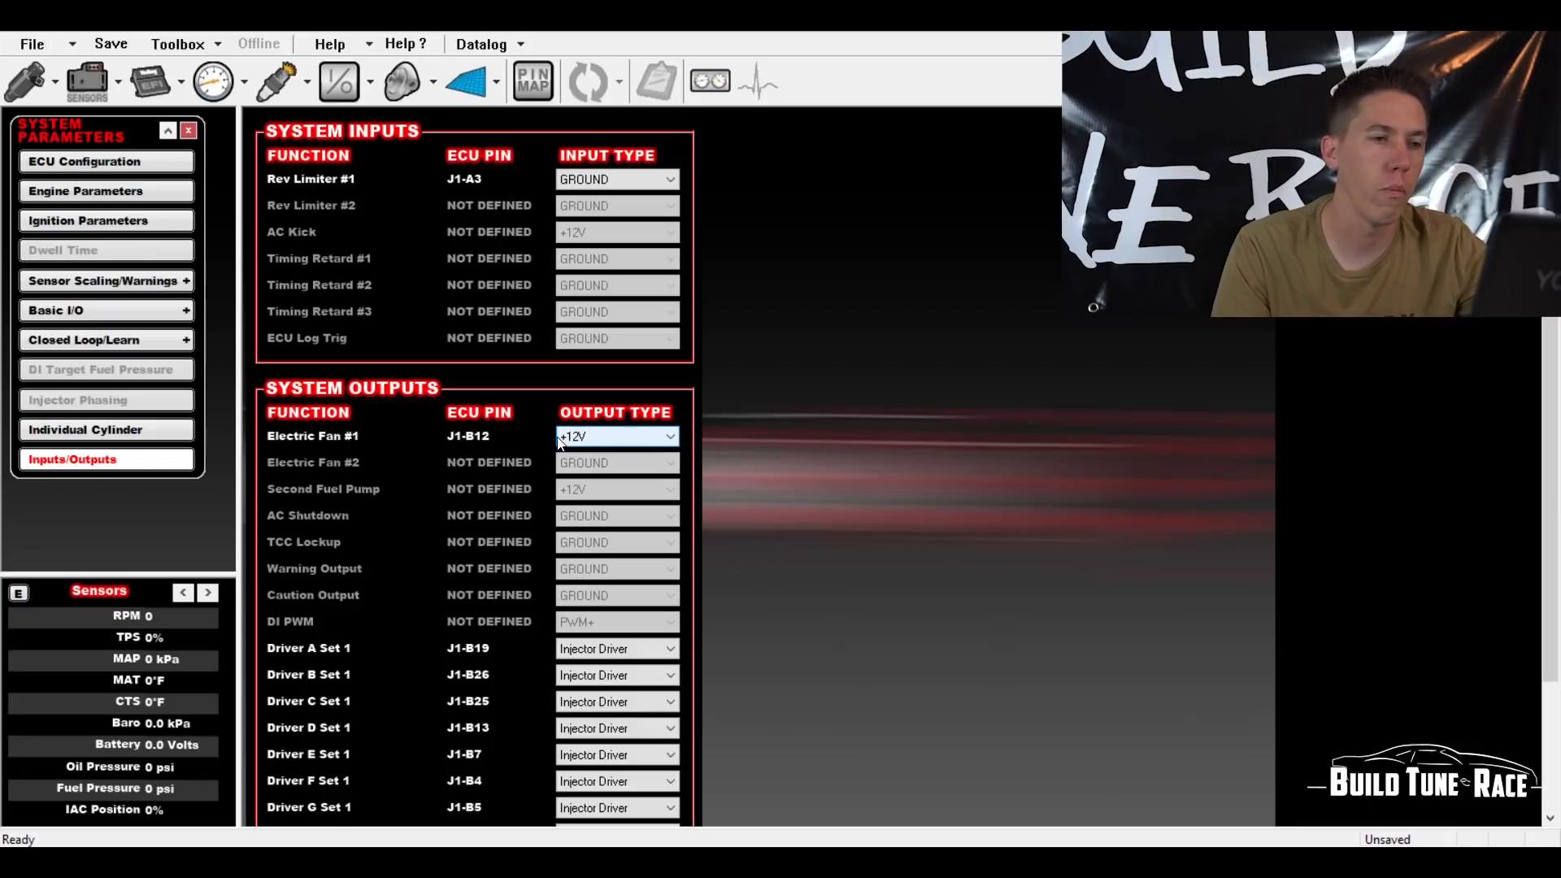
scroll(558, 440, down, 3)
scroll(559, 444, down, 3)
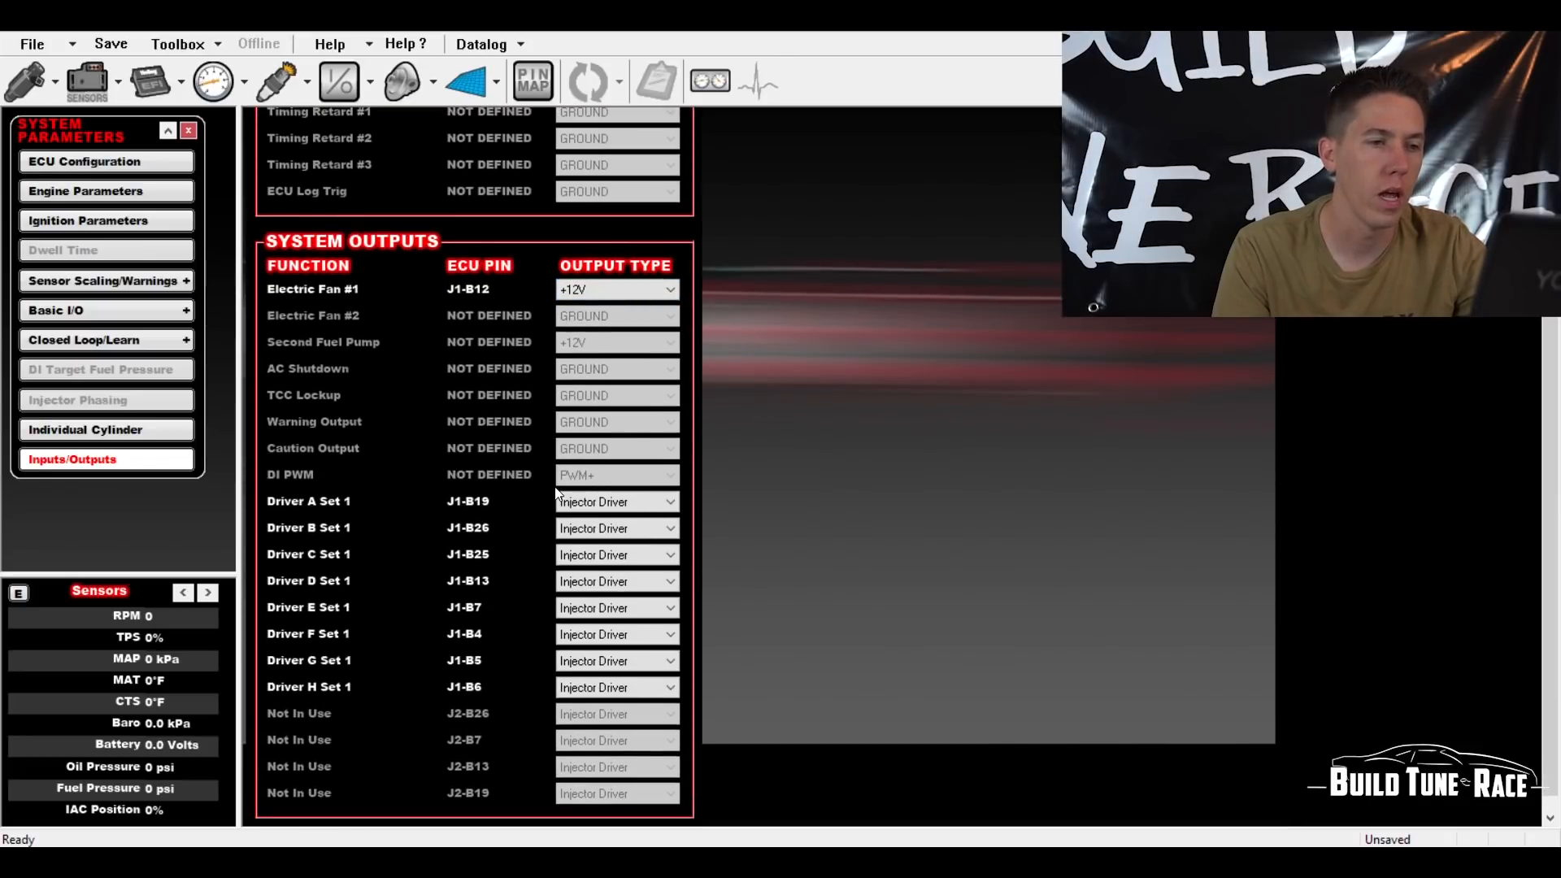
scroll(558, 491, down, 1)
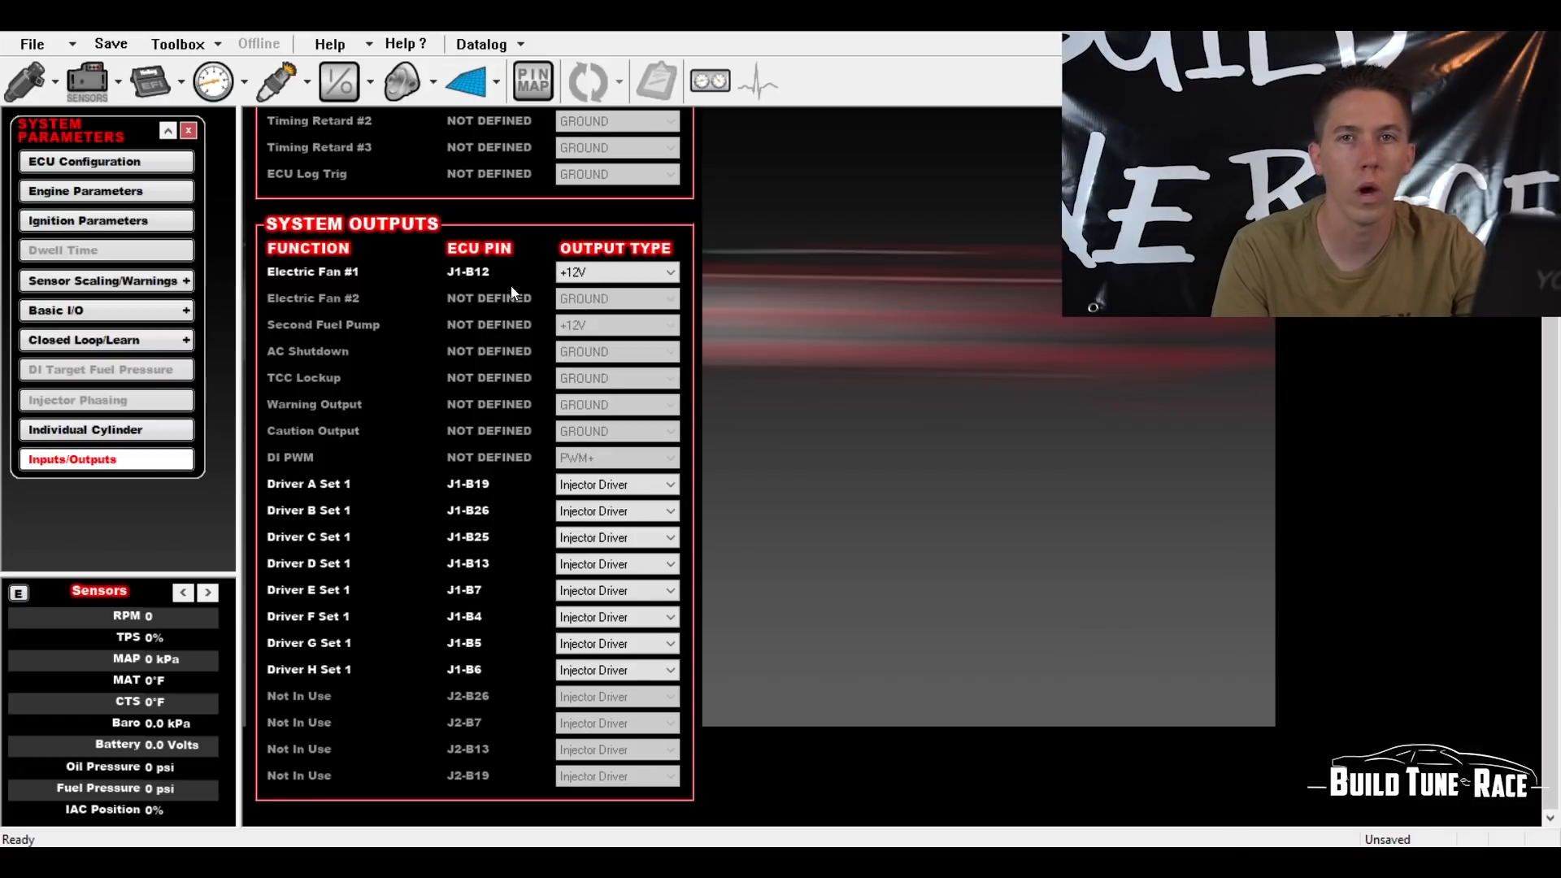
scroll(456, 362, up, 2)
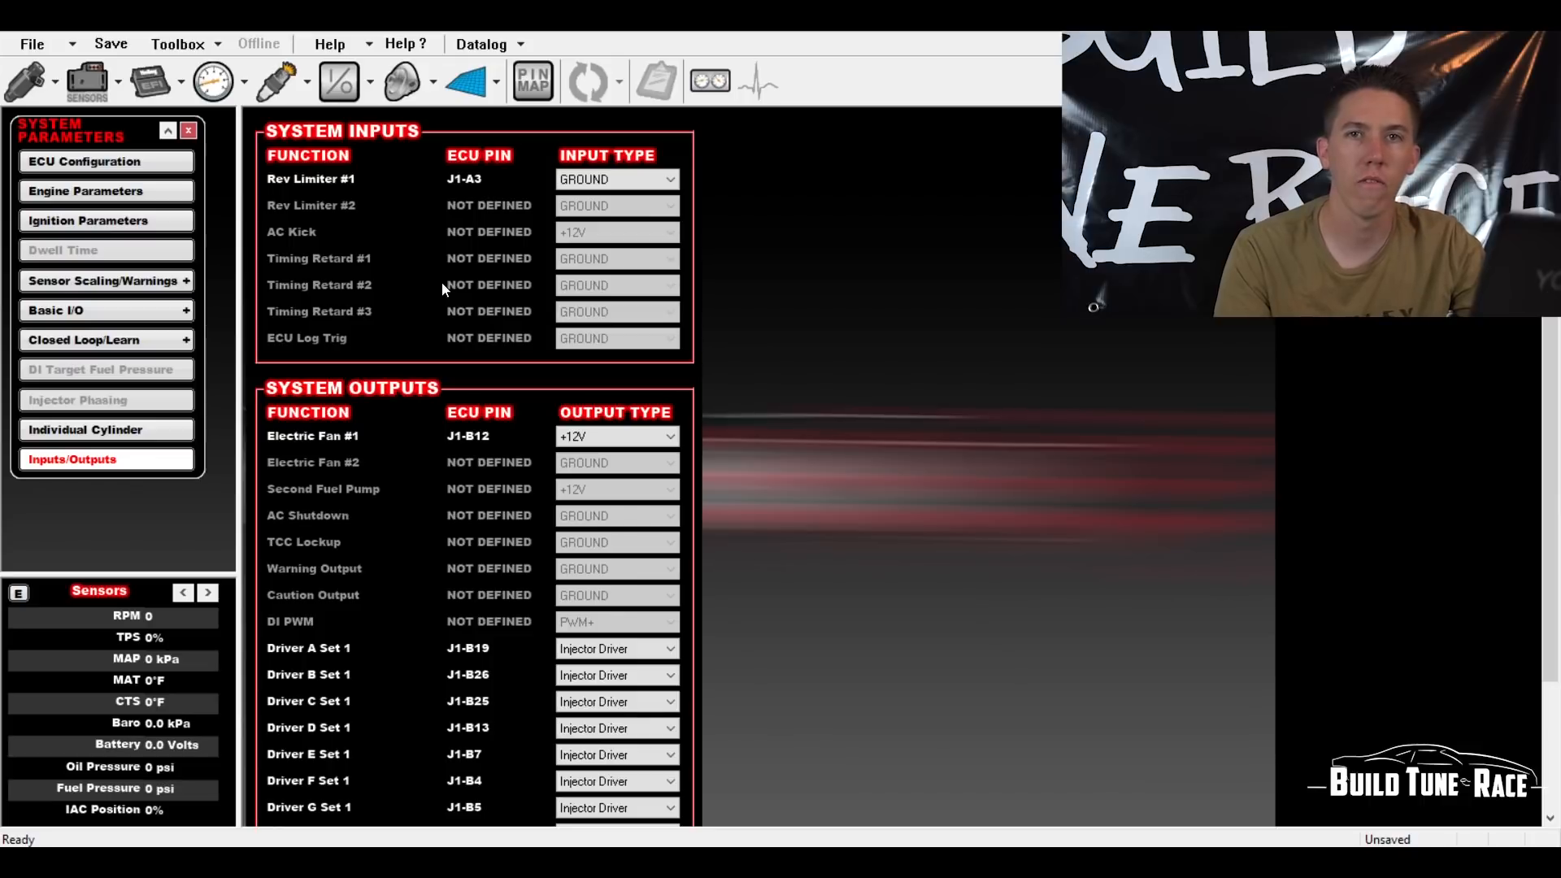
click(192, 133)
- Review the idle parameters, target idle speed and IAC parked position curves, and close the idle settings
click(208, 100)
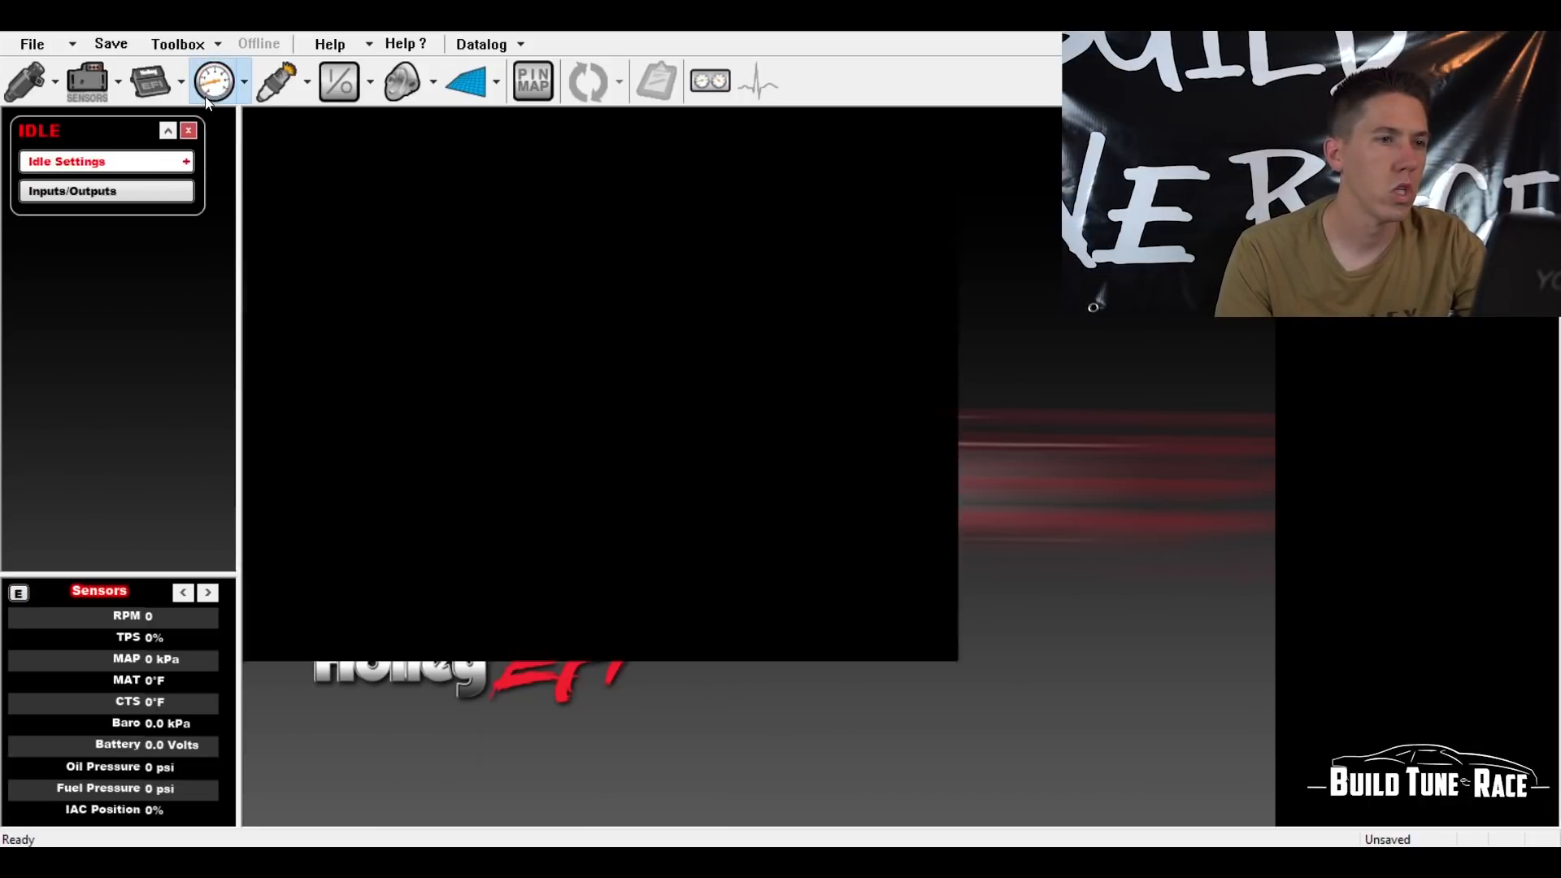
click(167, 94)
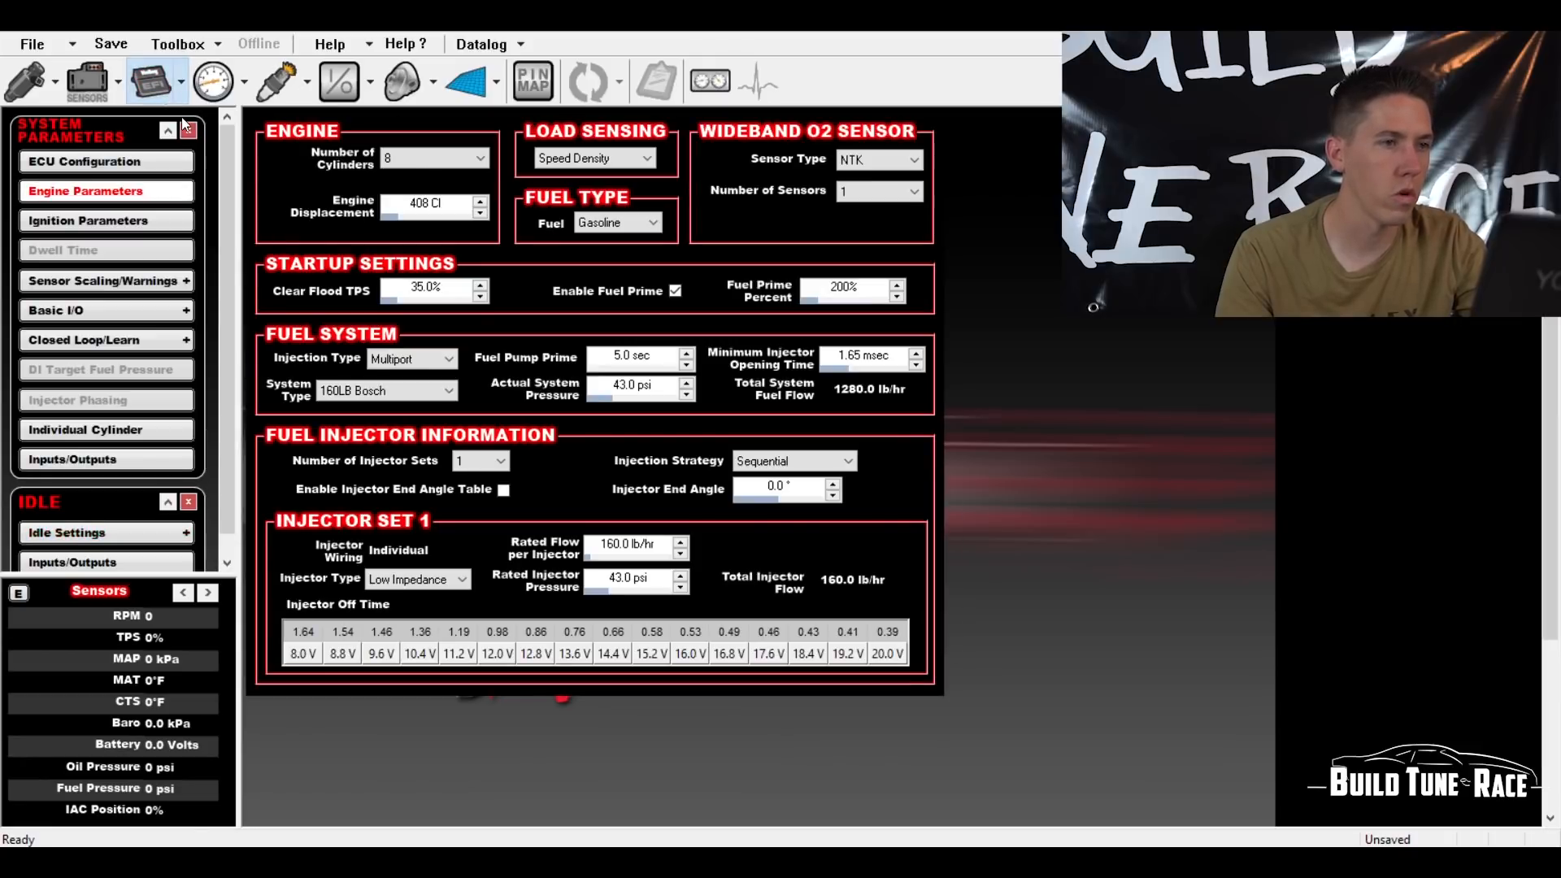
click(188, 131)
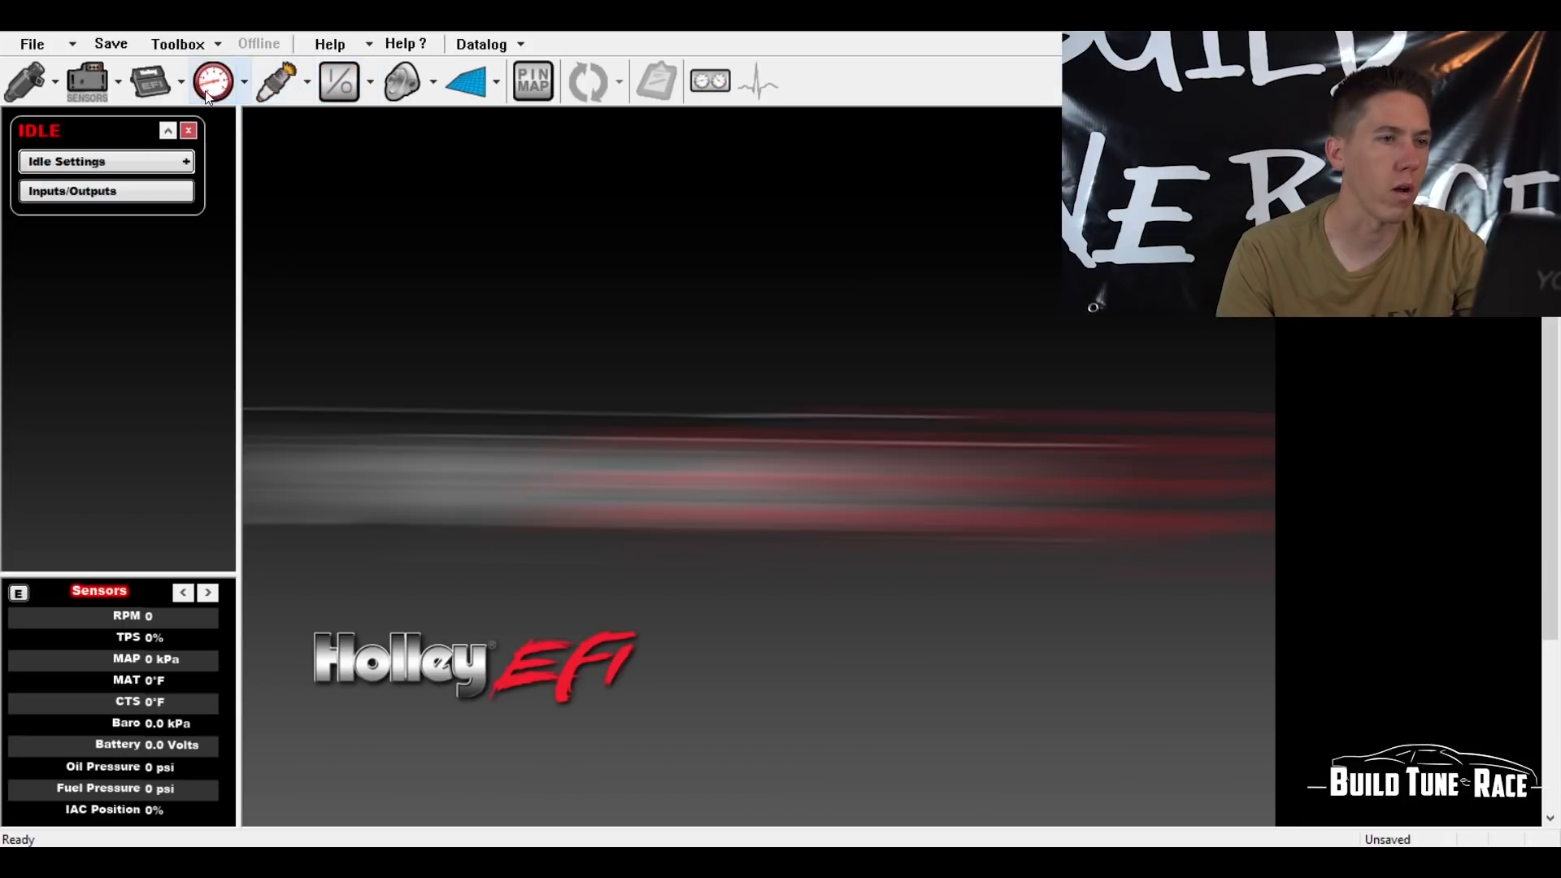
click(89, 166)
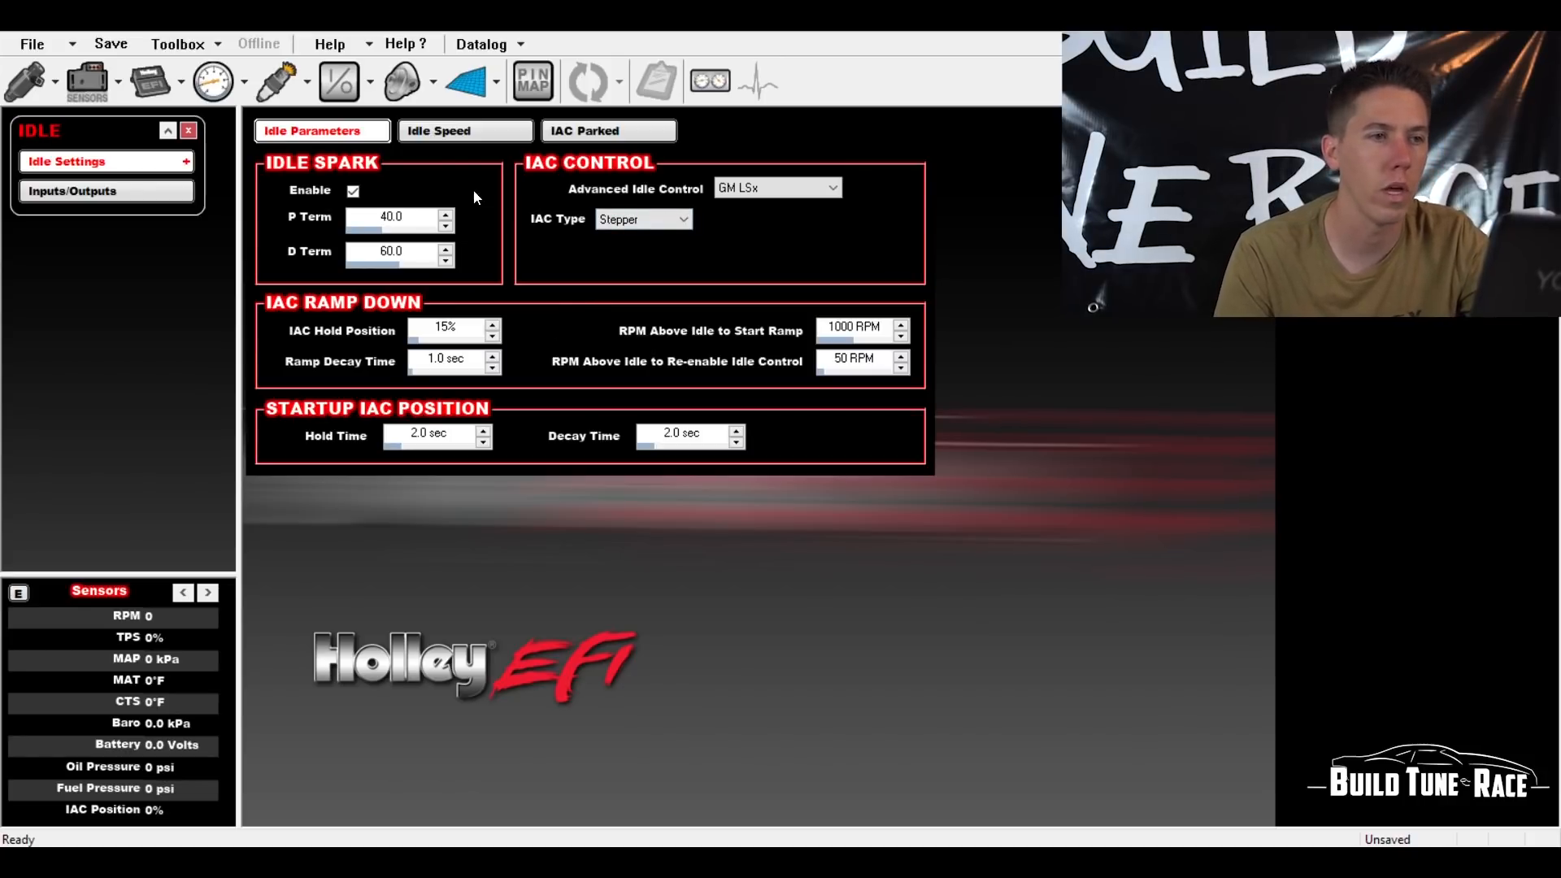
click(476, 138)
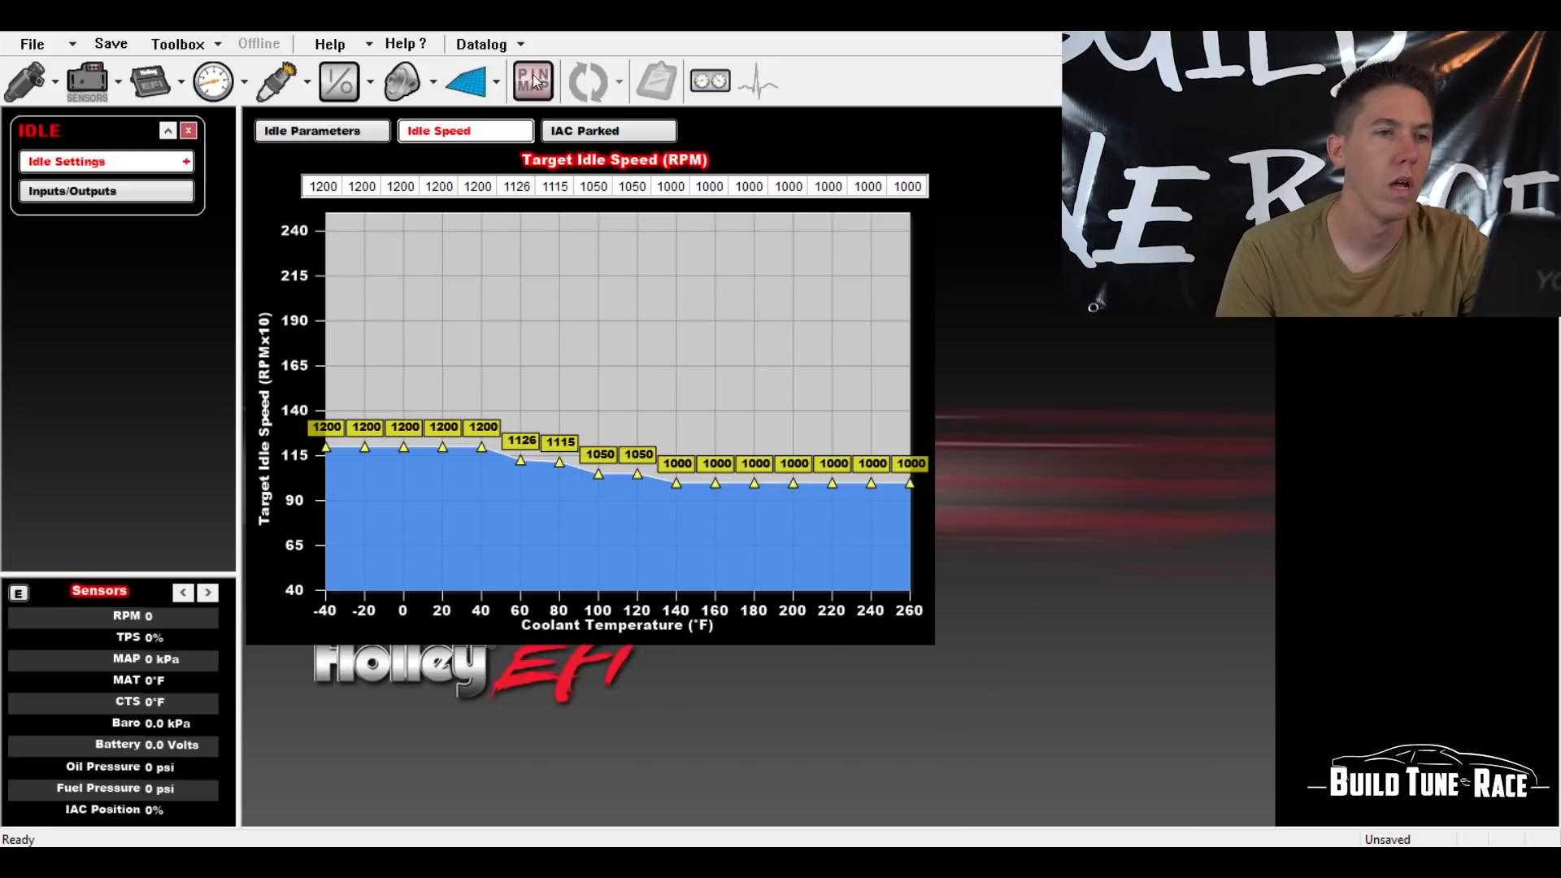
click(644, 138)
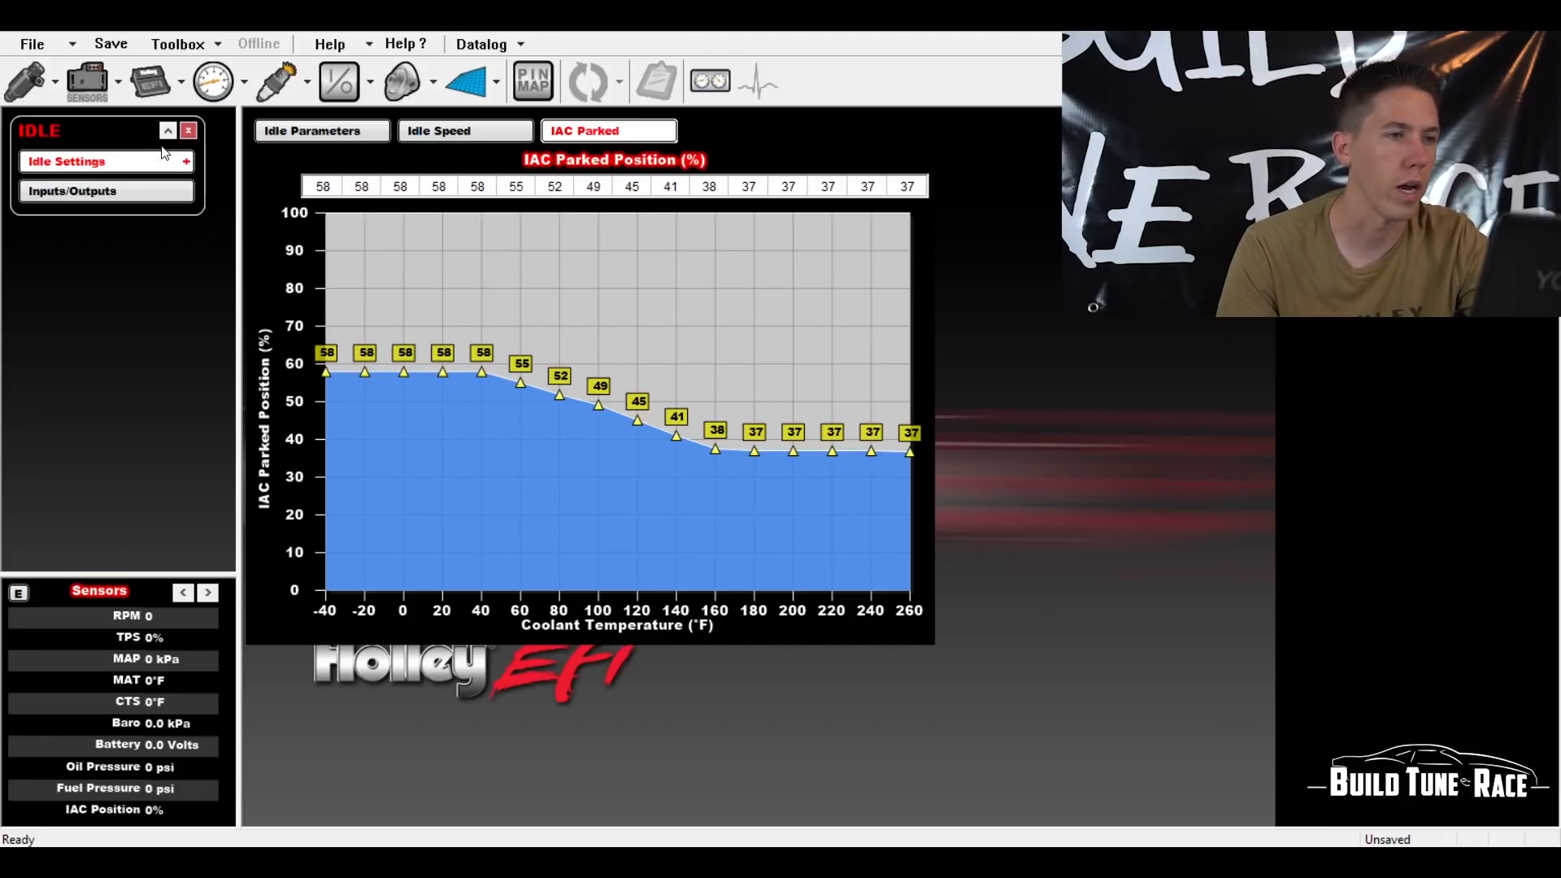
click(190, 131)
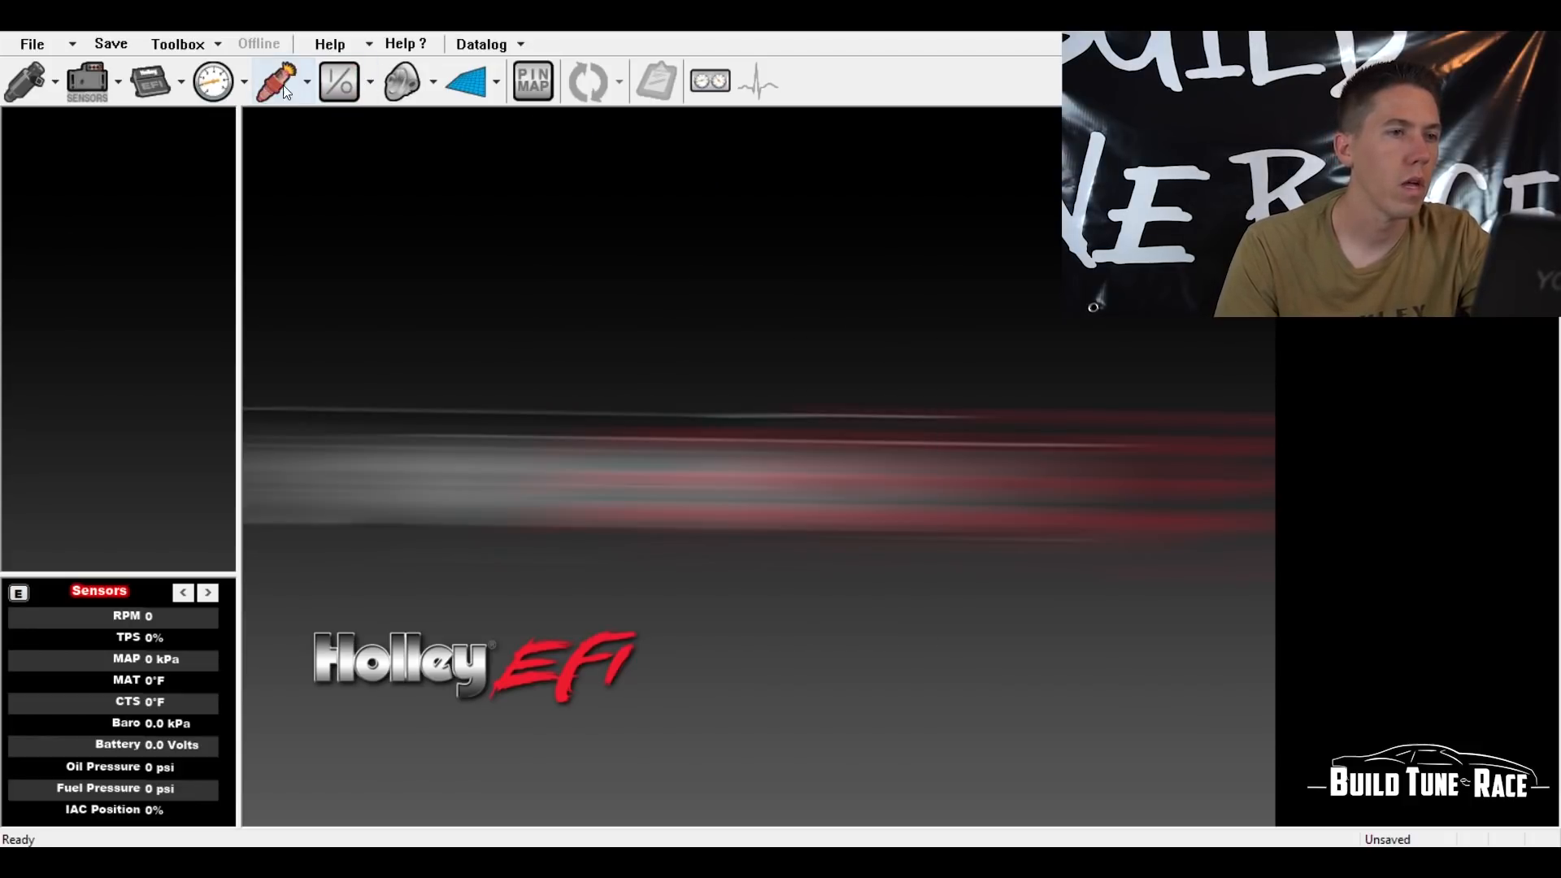
- Look through the configurable inputs and outputs lists, and close the inputs/outputs settings
click(337, 89)
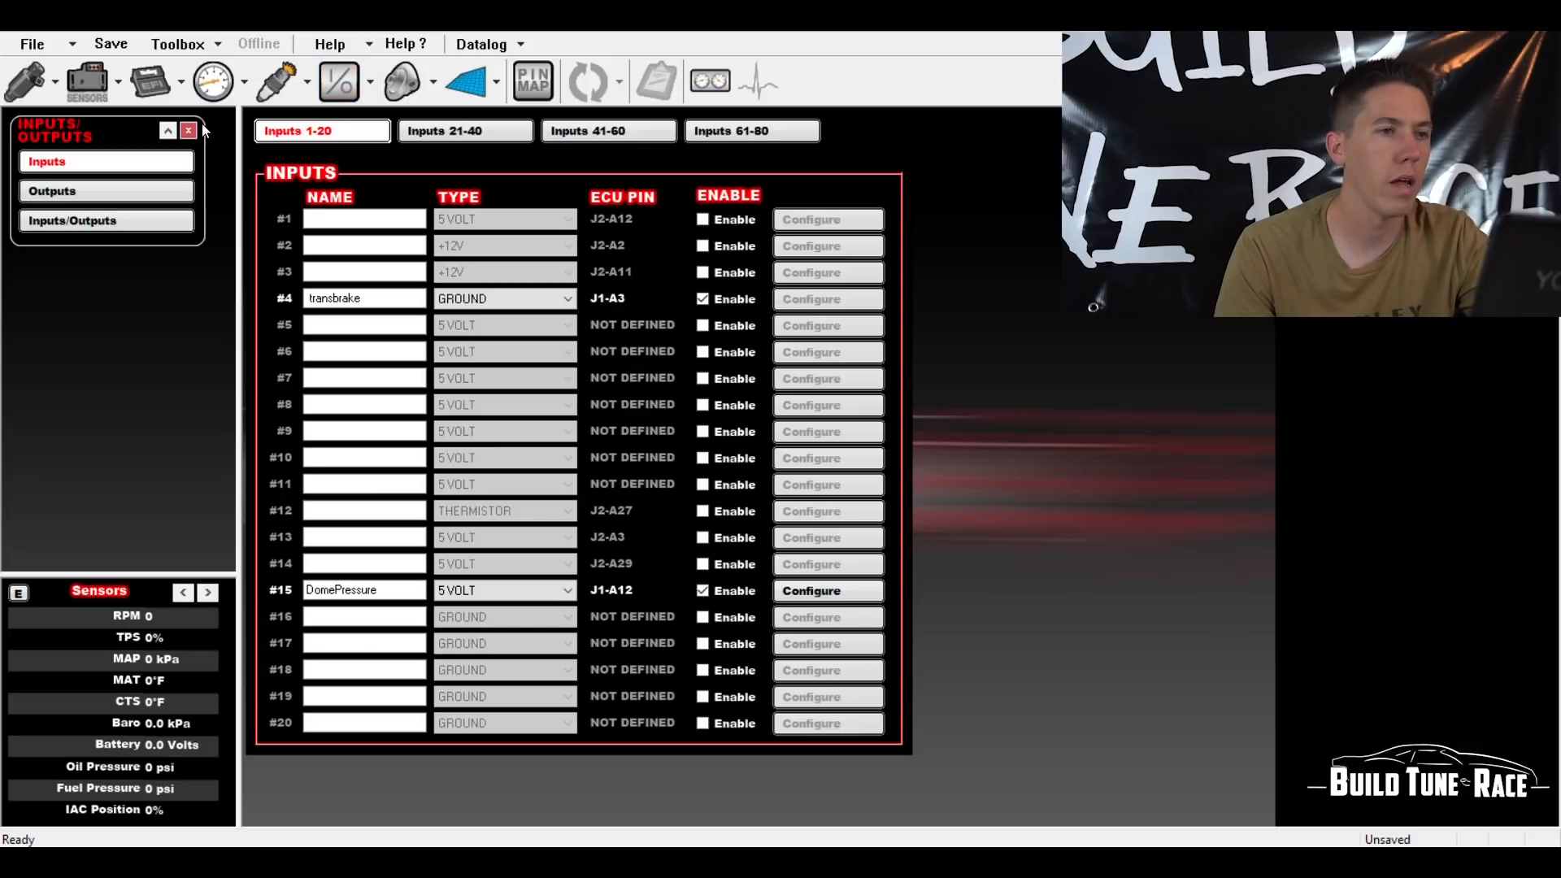
click(157, 187)
click(159, 228)
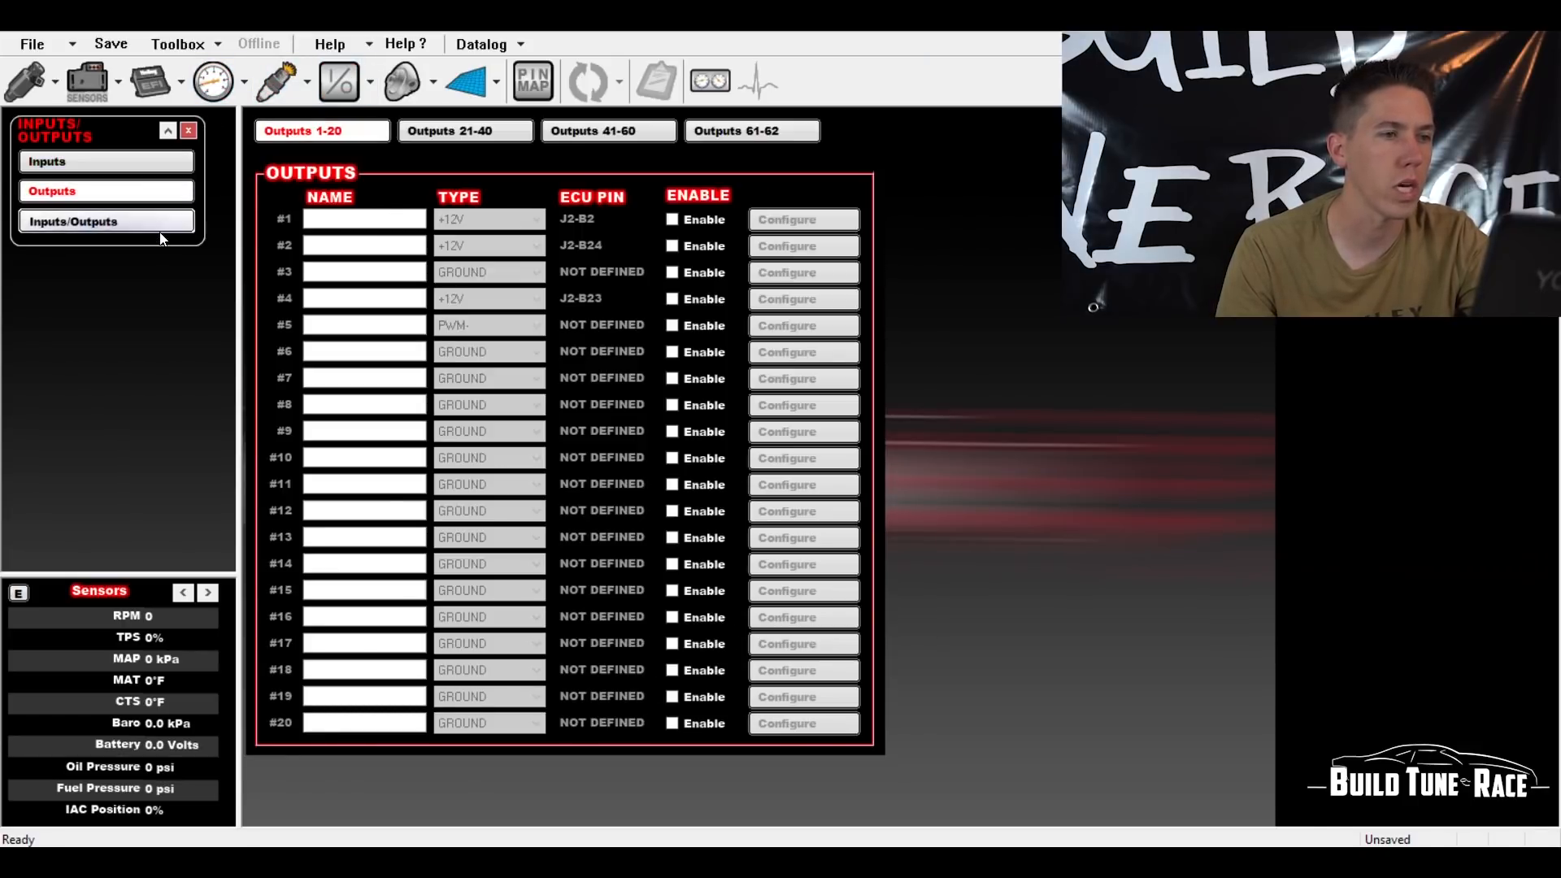
click(190, 133)
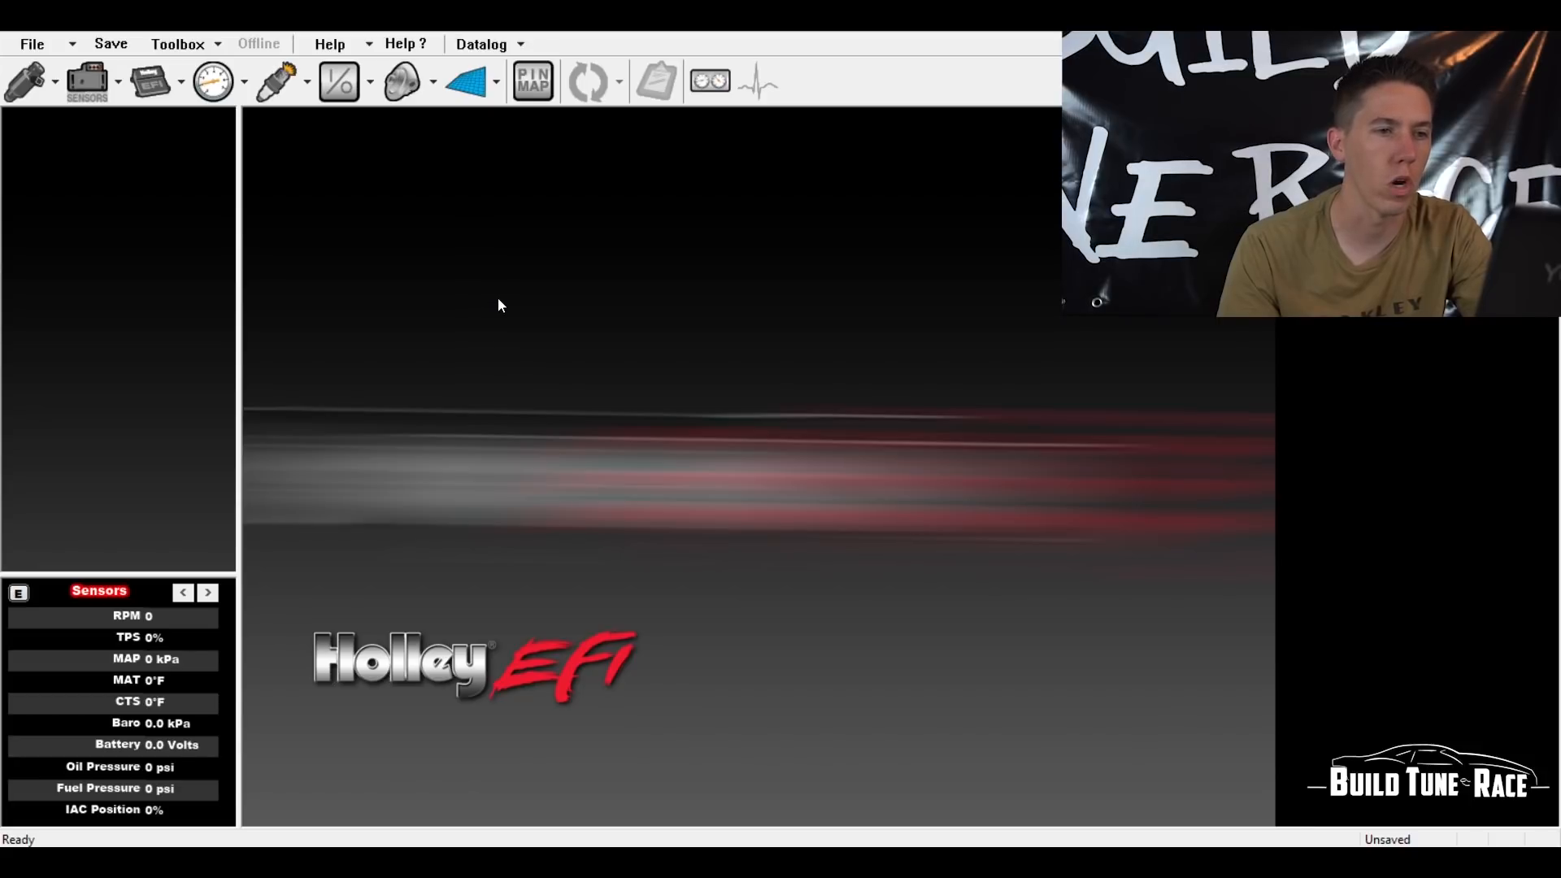
- Examine the boost setup with its safety limits, the dome control setup and the boost vs time curve
click(402, 85)
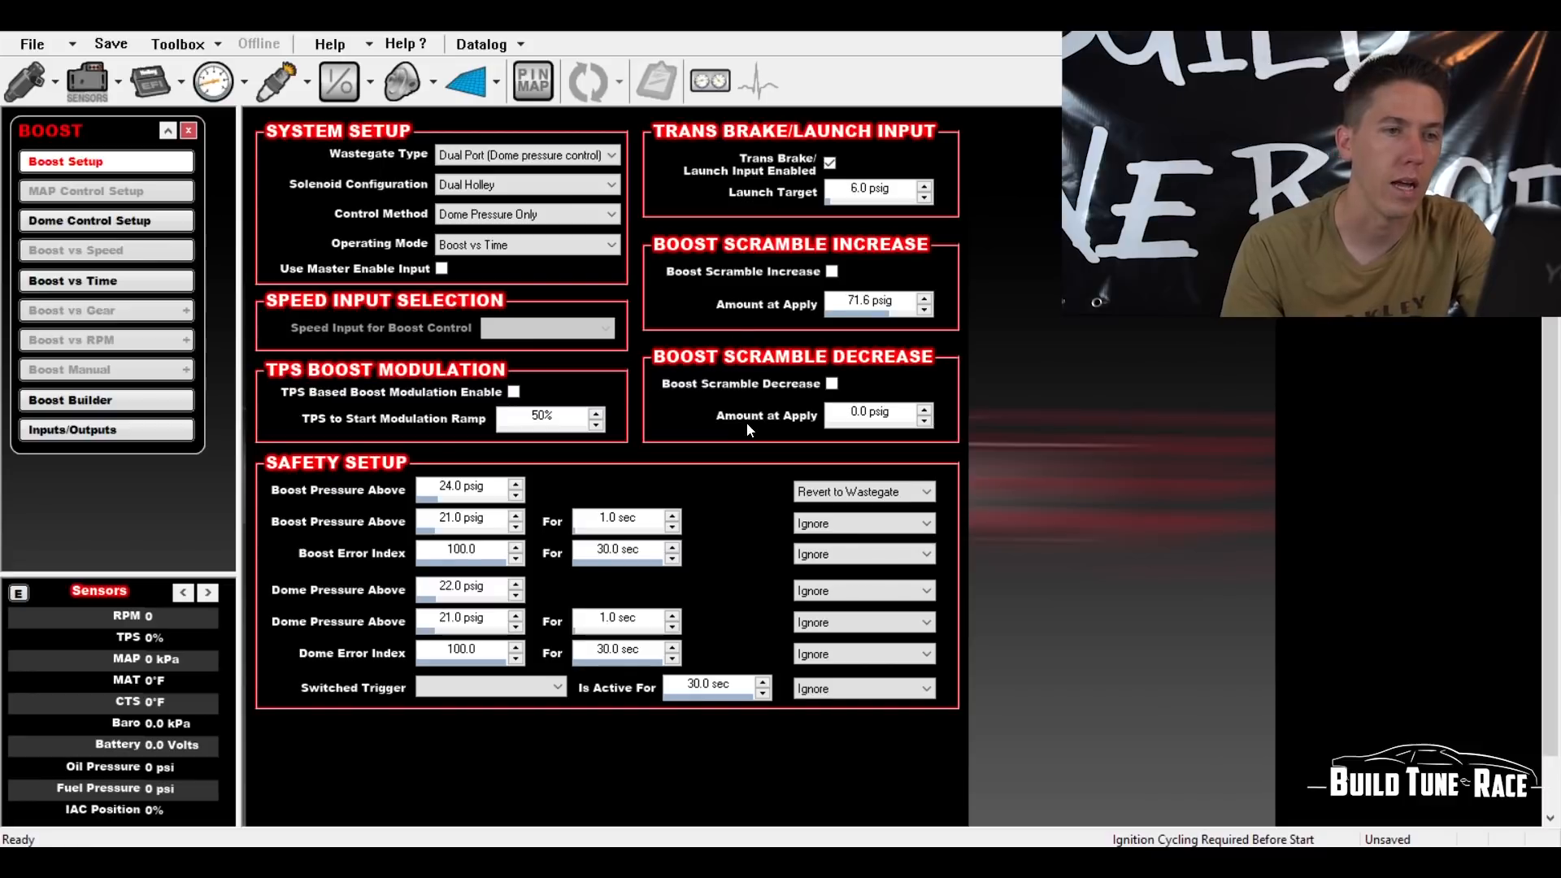
click(834, 384)
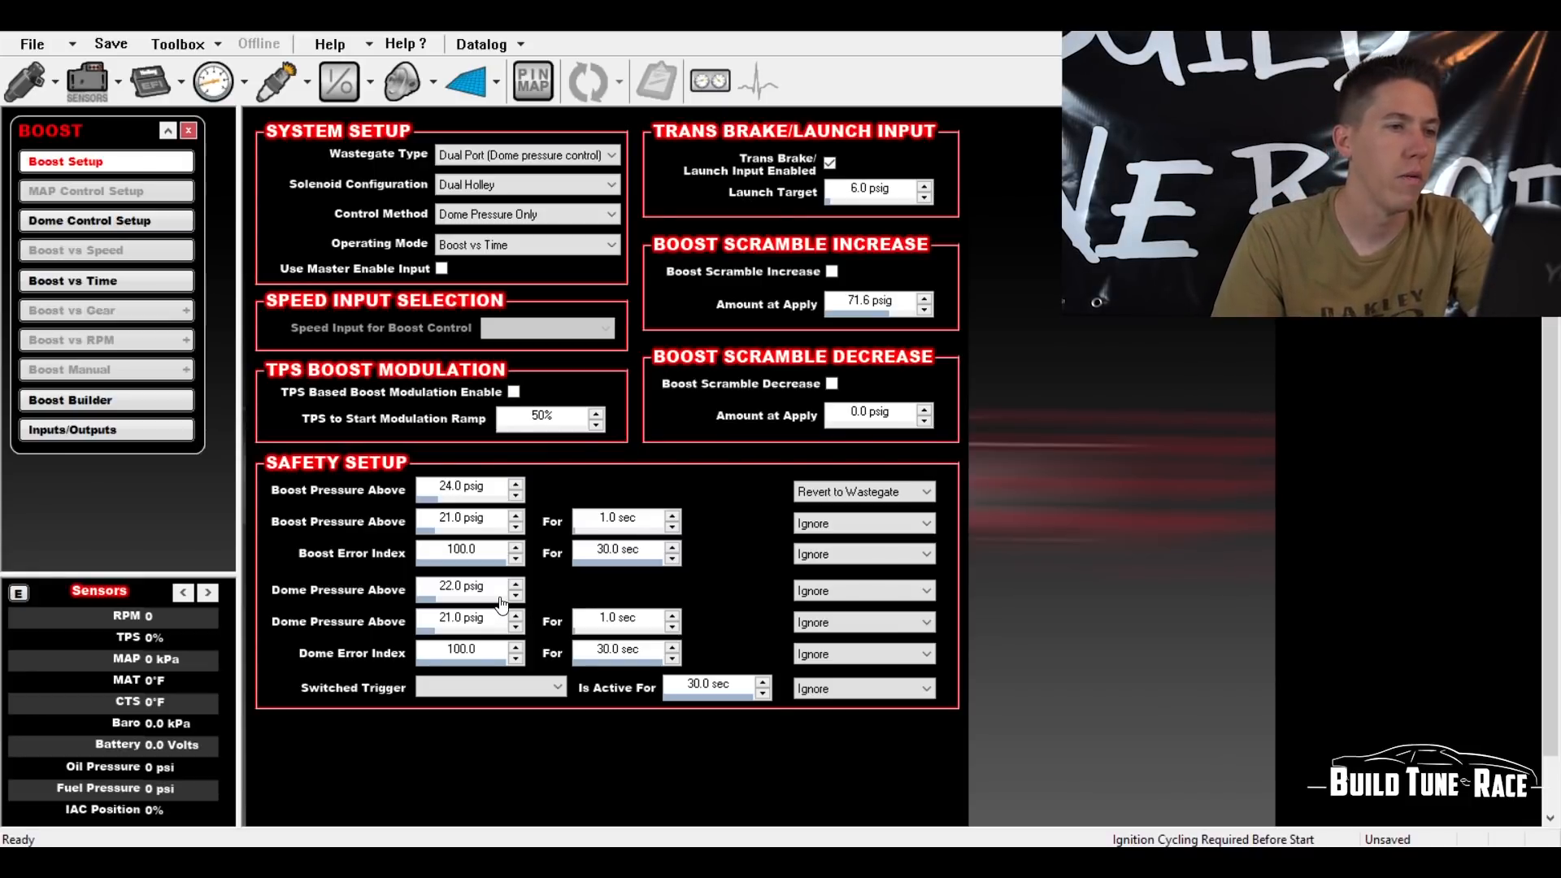
click(106, 220)
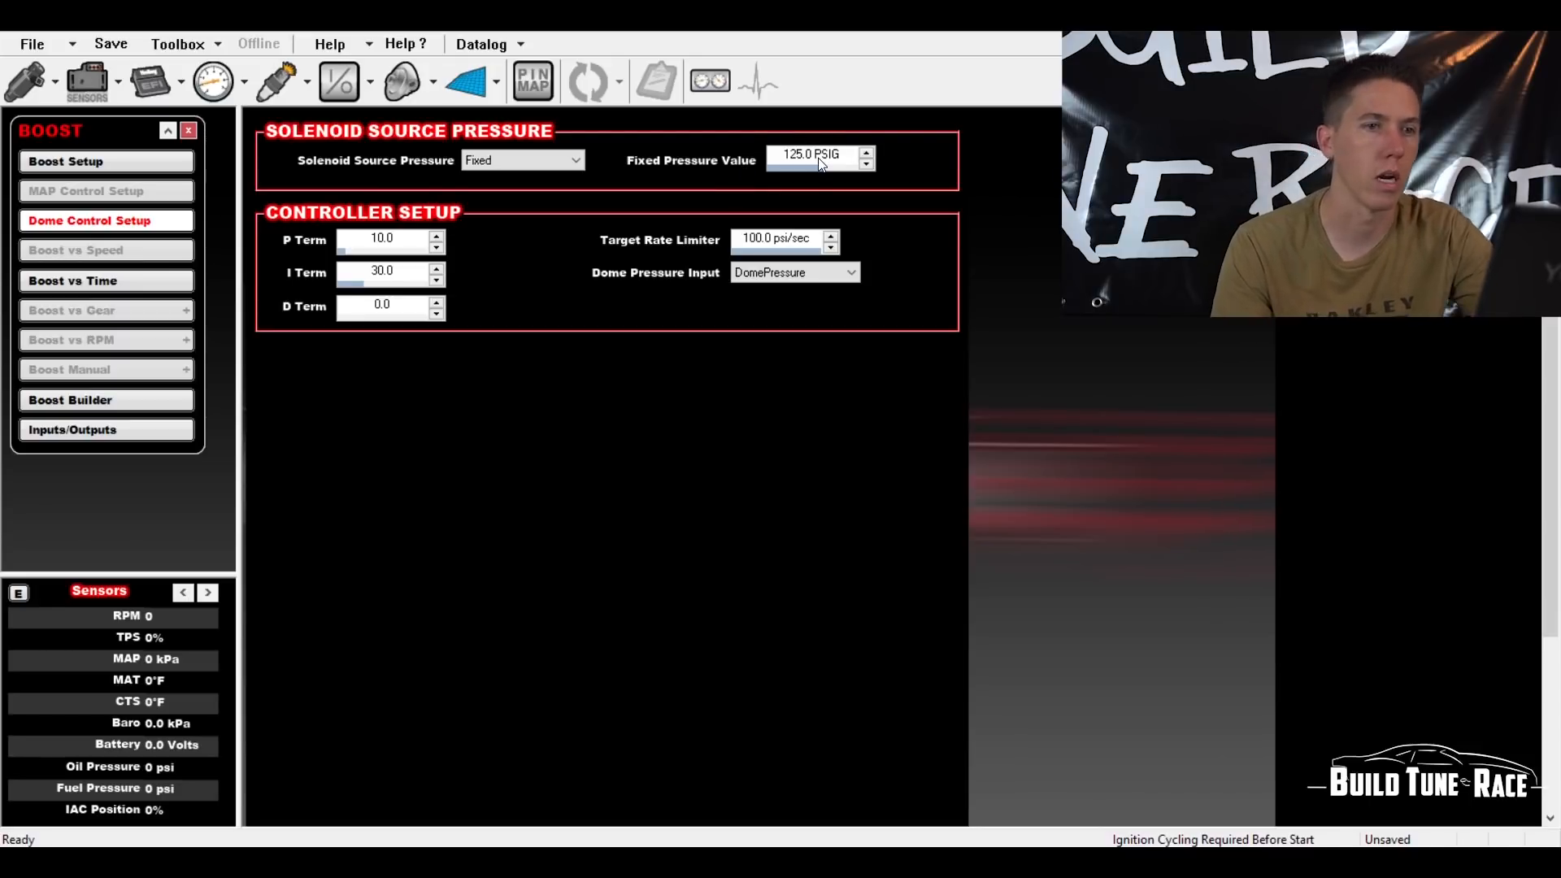
click(122, 287)
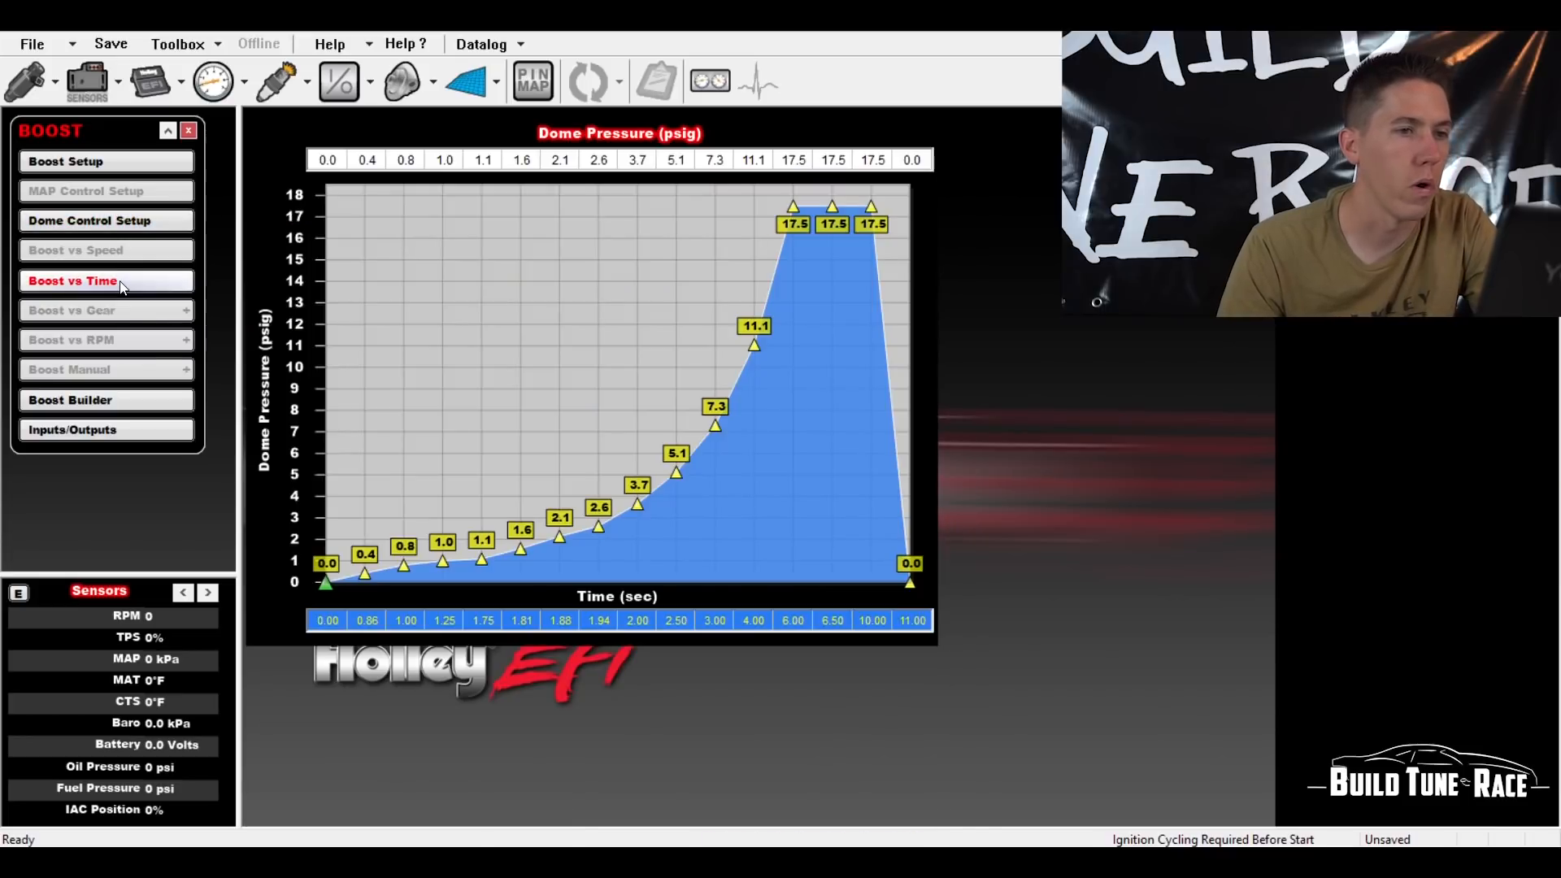
- Raise the start of the boost vs time curve, setting the dome pressure to 9 psig at every point from 0.00 to 3.00 s
click(326, 582)
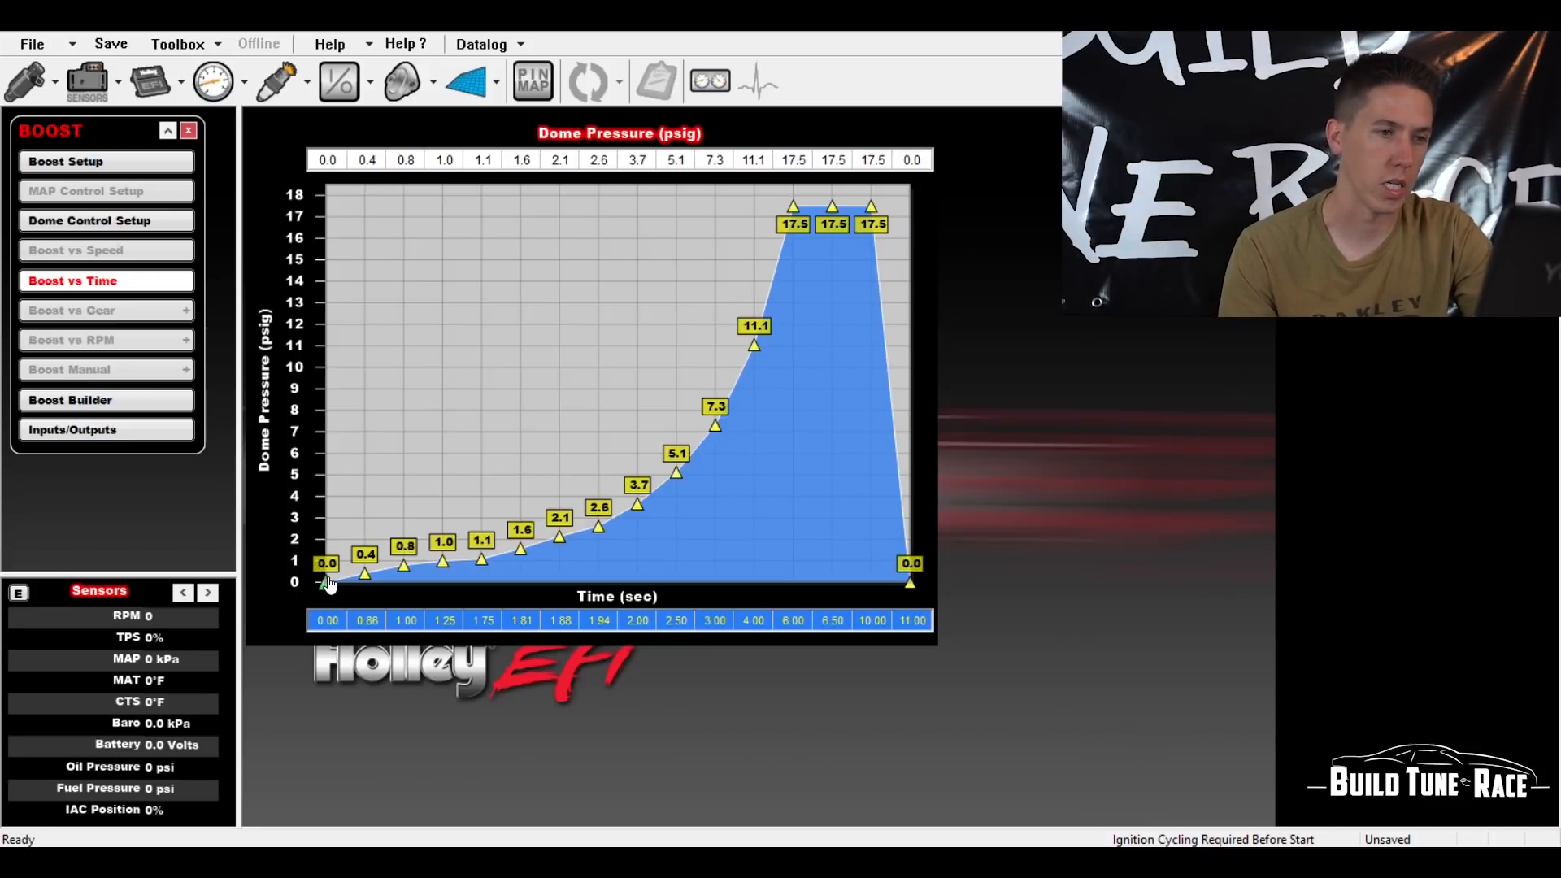
drag(330, 585, 342, 396)
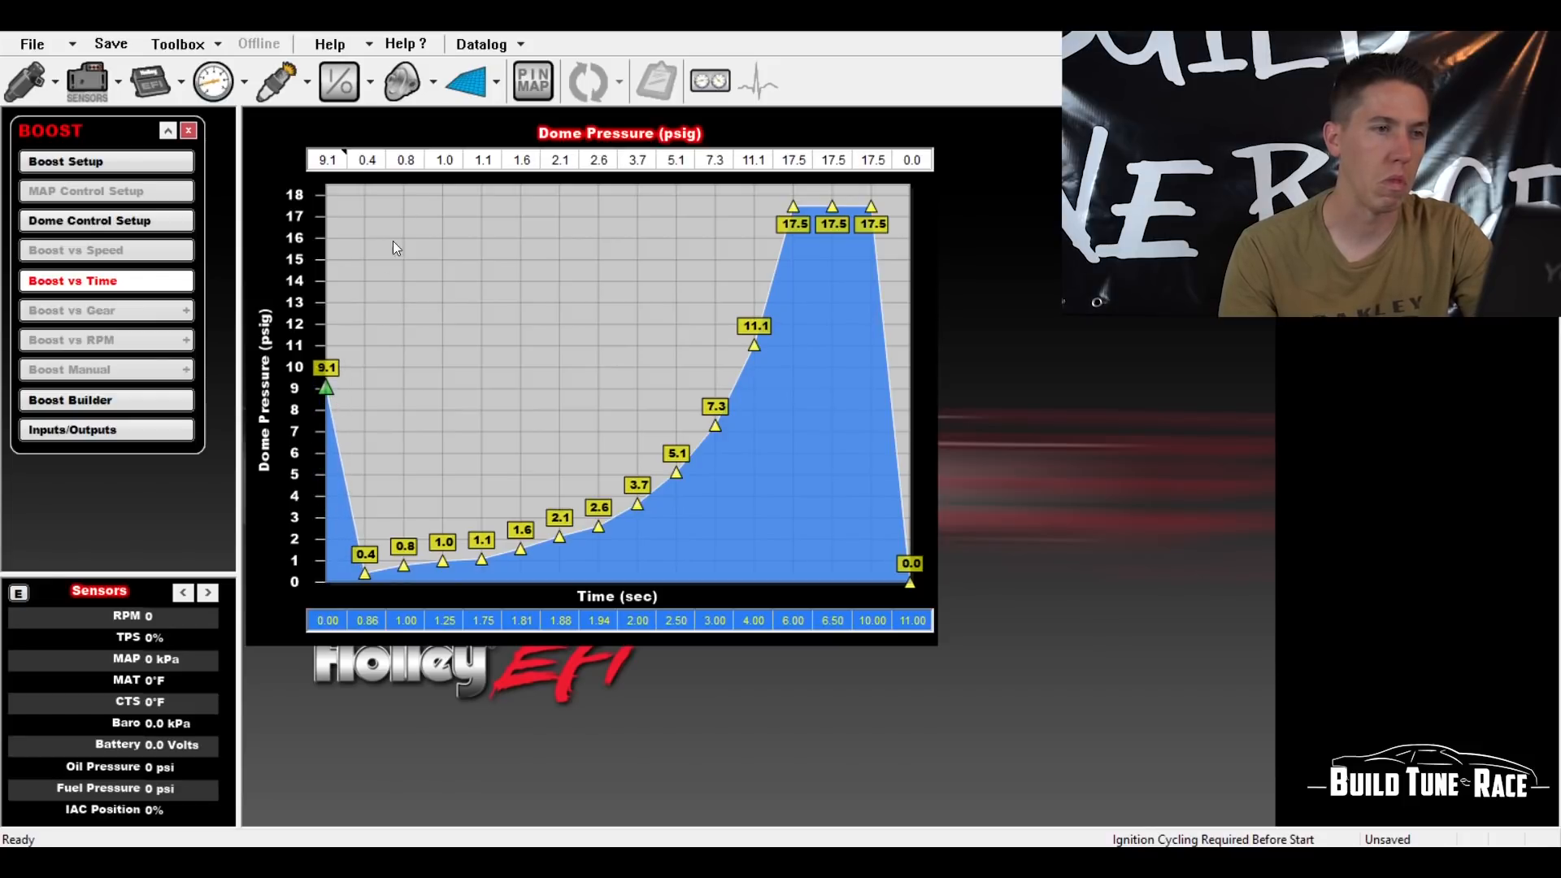
click(372, 159)
drag(342, 160, 696, 173)
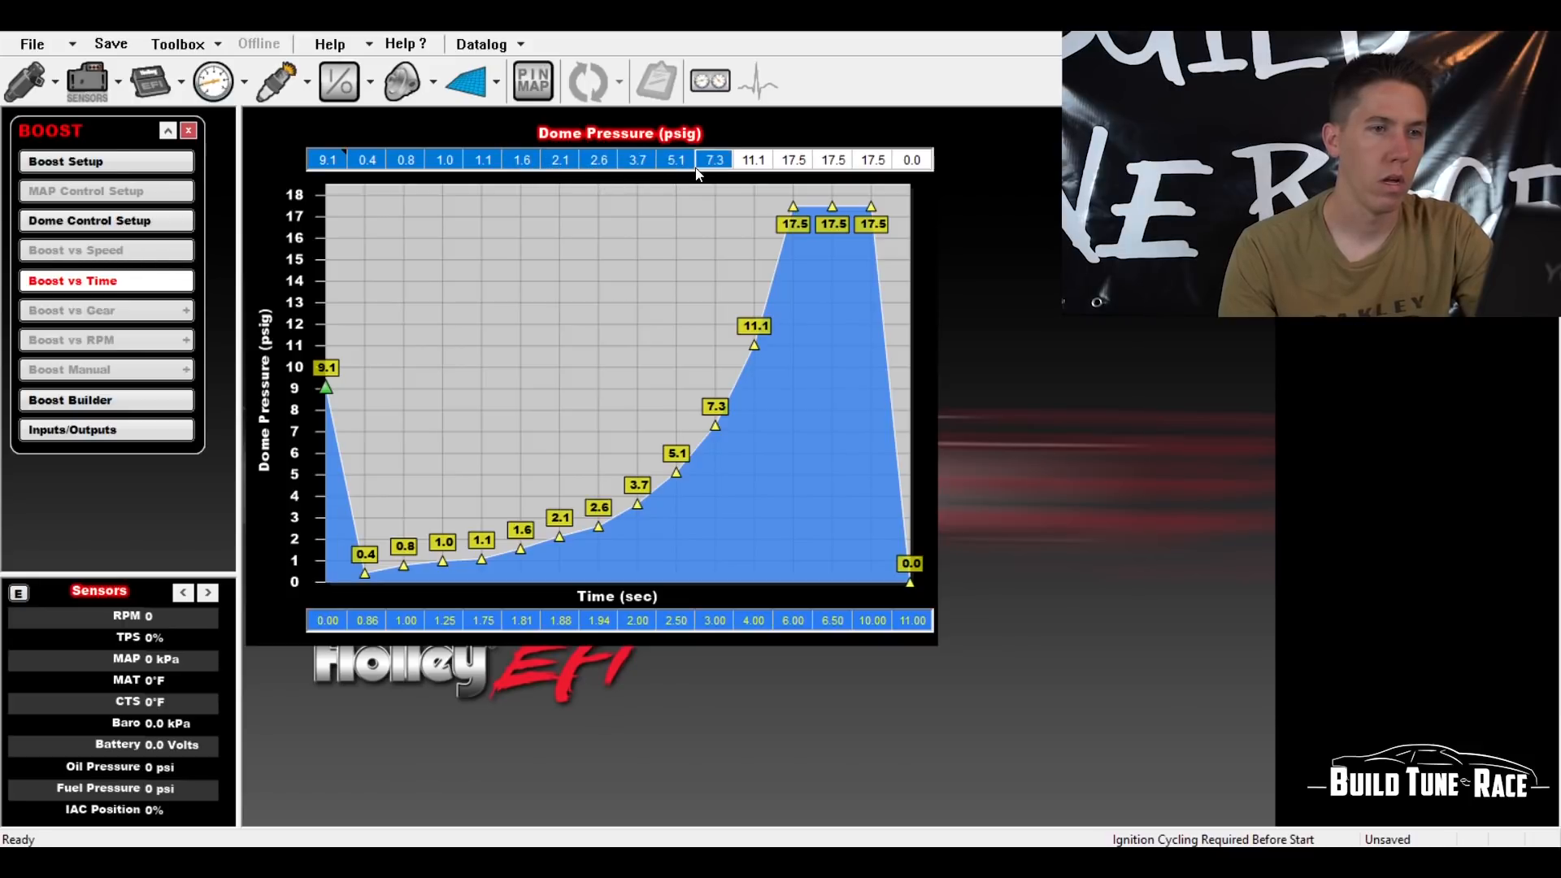
text(9)
key(Return)
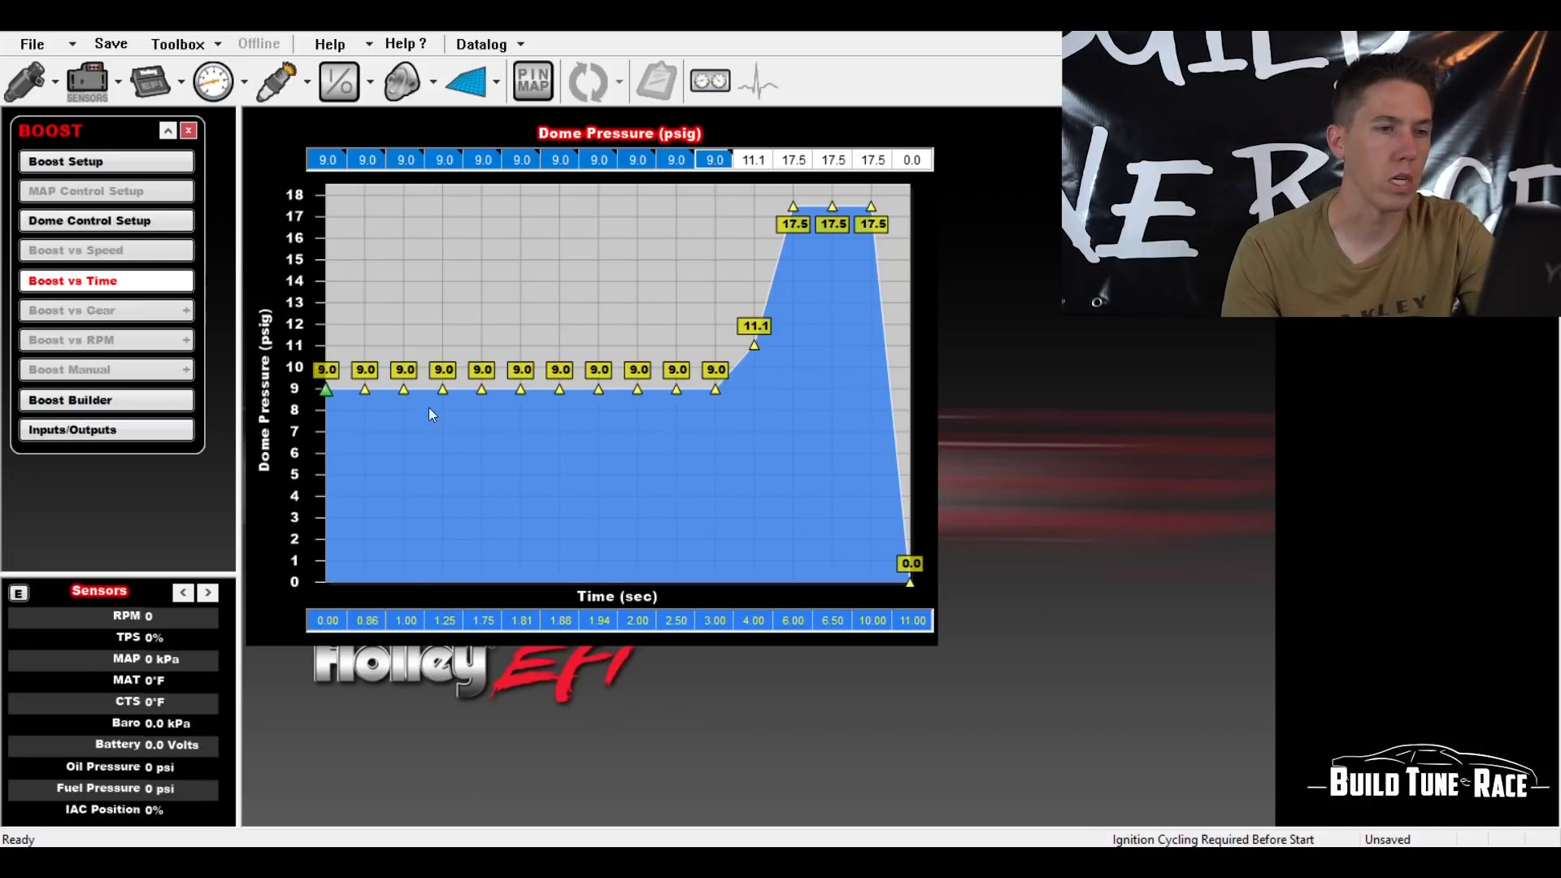
- Set the dome pressure to 17.5 psig for all time points from 1.00 to 4.00 s
click(444, 159)
drag(406, 160, 599, 161)
shift+click(767, 162)
text(1)
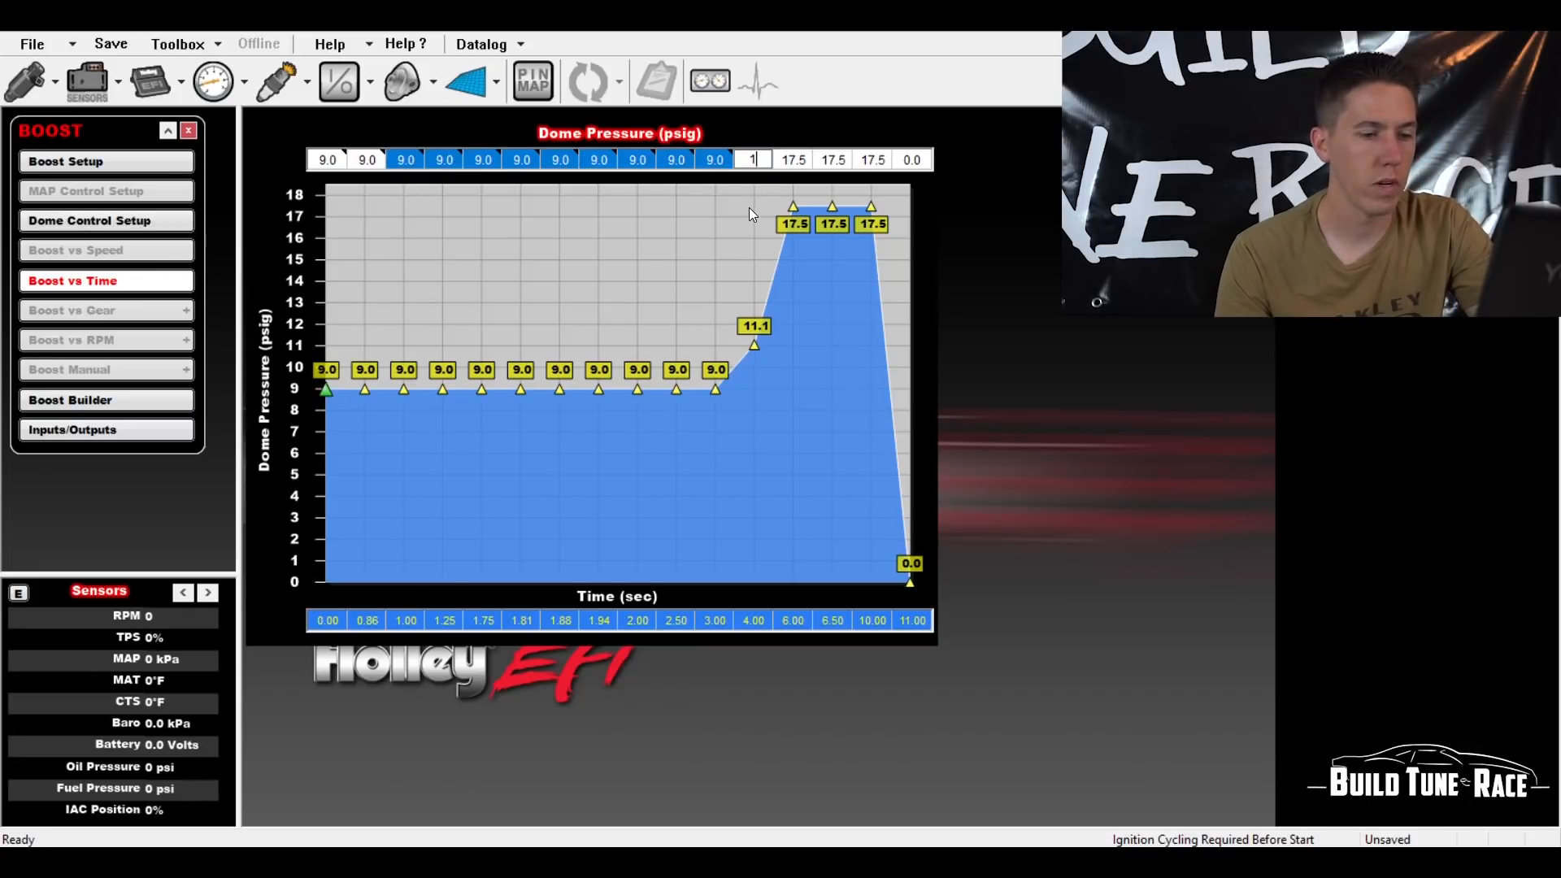
text(7.)
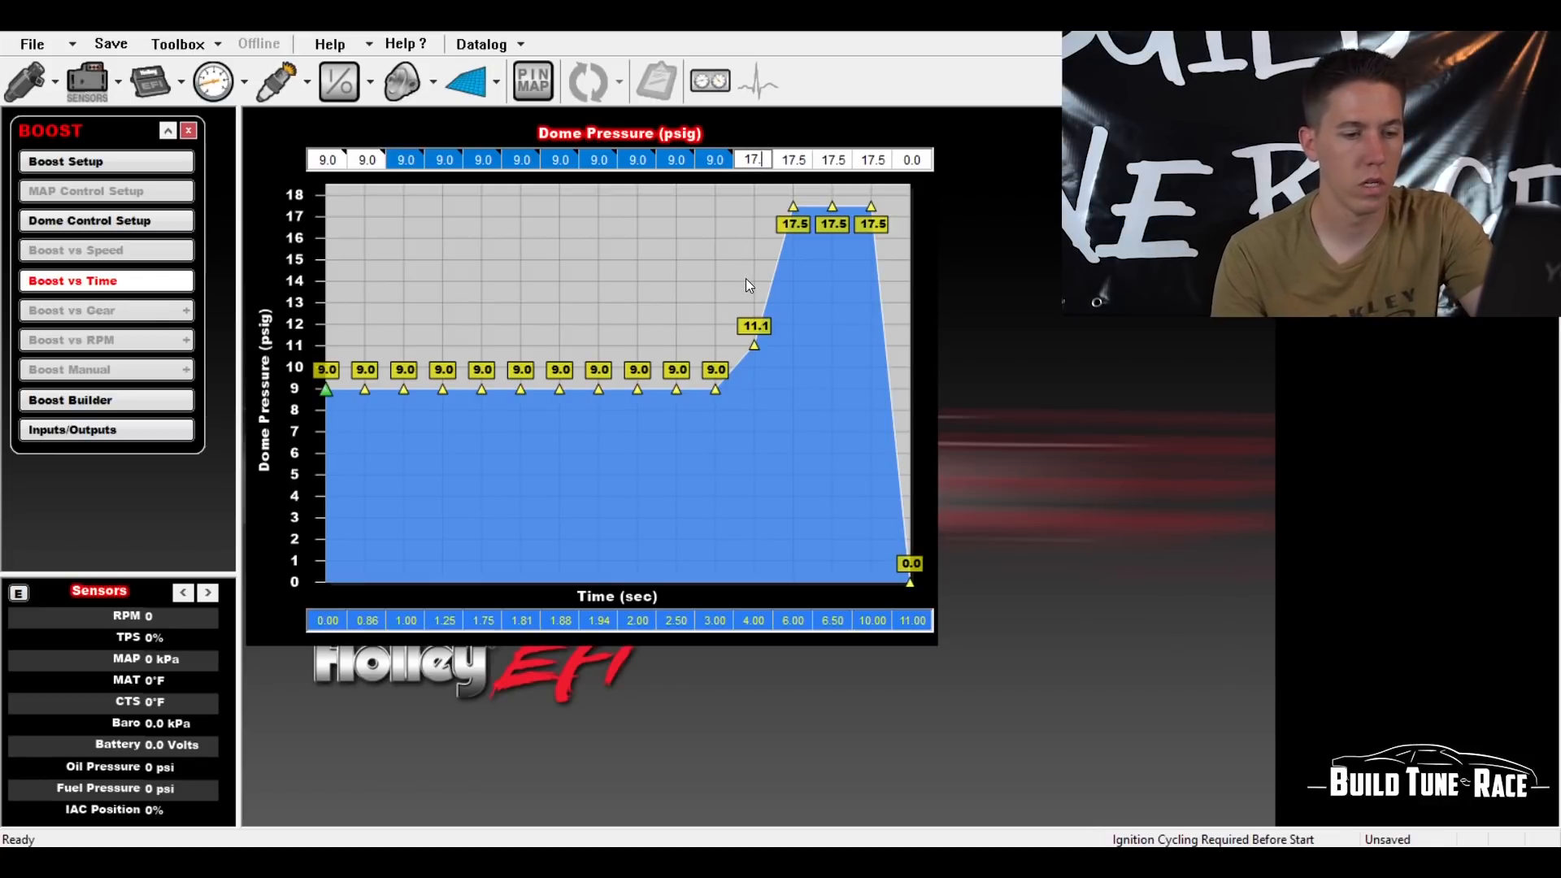
text(5)
key(Return)
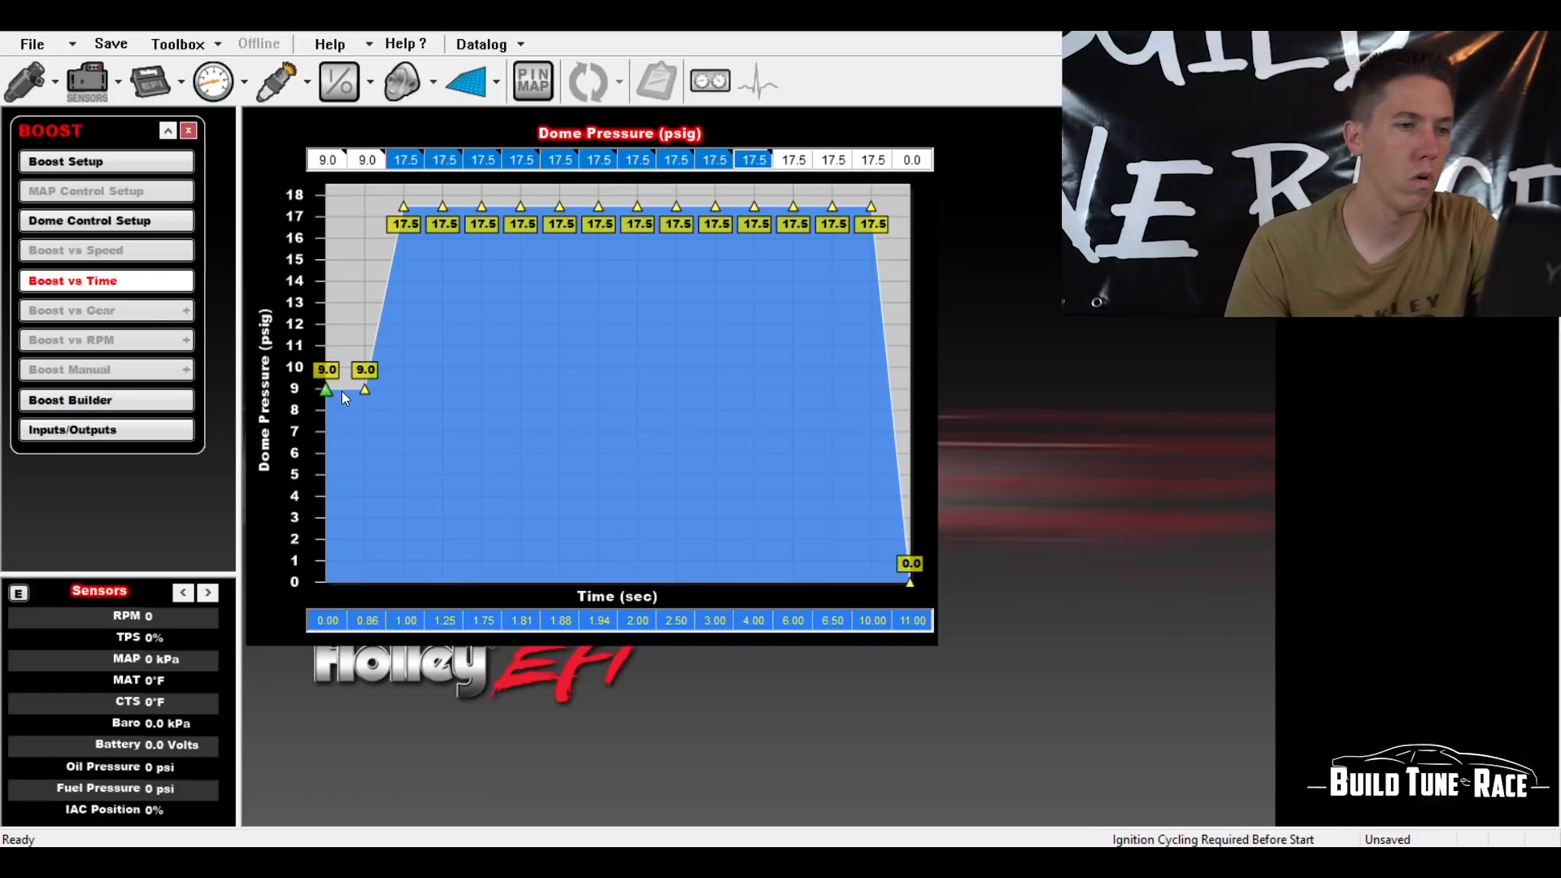
- Shape the boost ramp to about 12.2 psig at 0.86 s, 12.8 at 1.00 s, 15.0 at 1.25 s and 15.6 at 1.75 s
drag(365, 389, 367, 321)
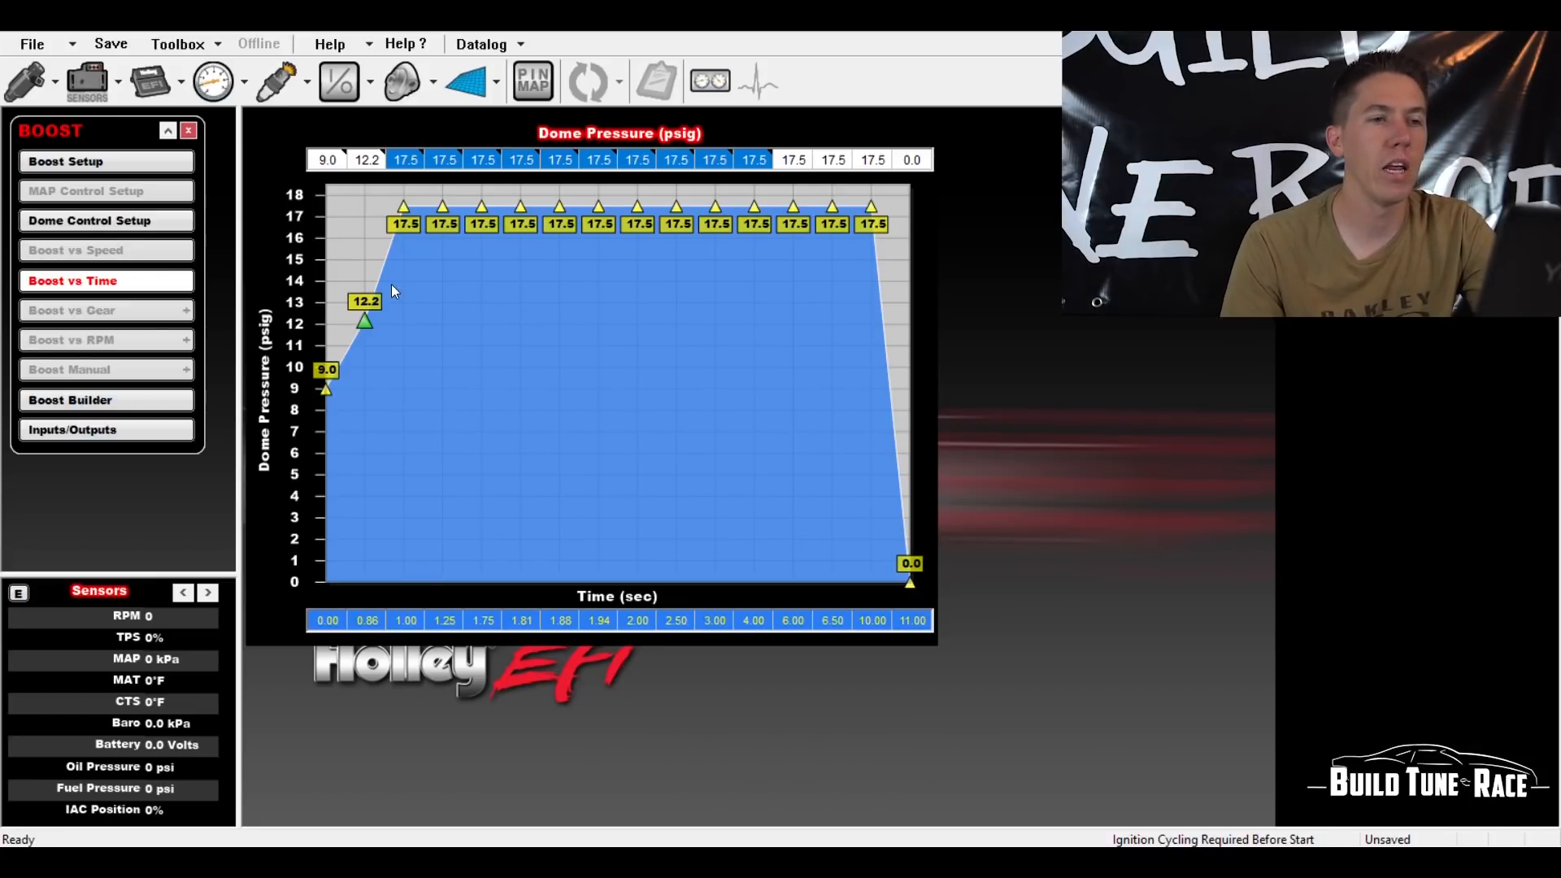
drag(399, 221, 404, 309)
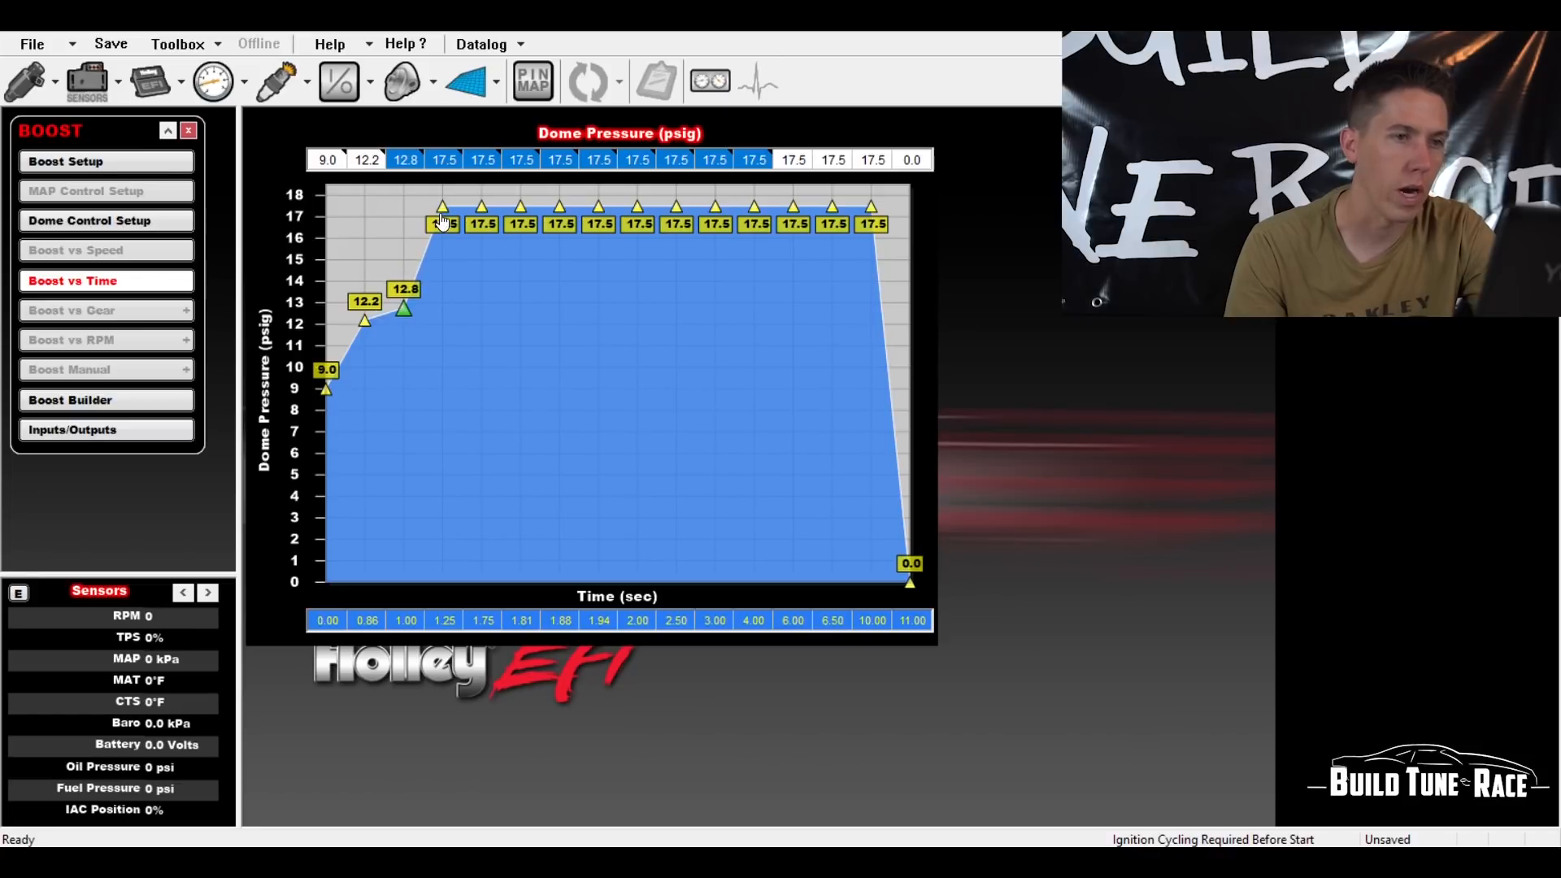
drag(443, 220, 485, 255)
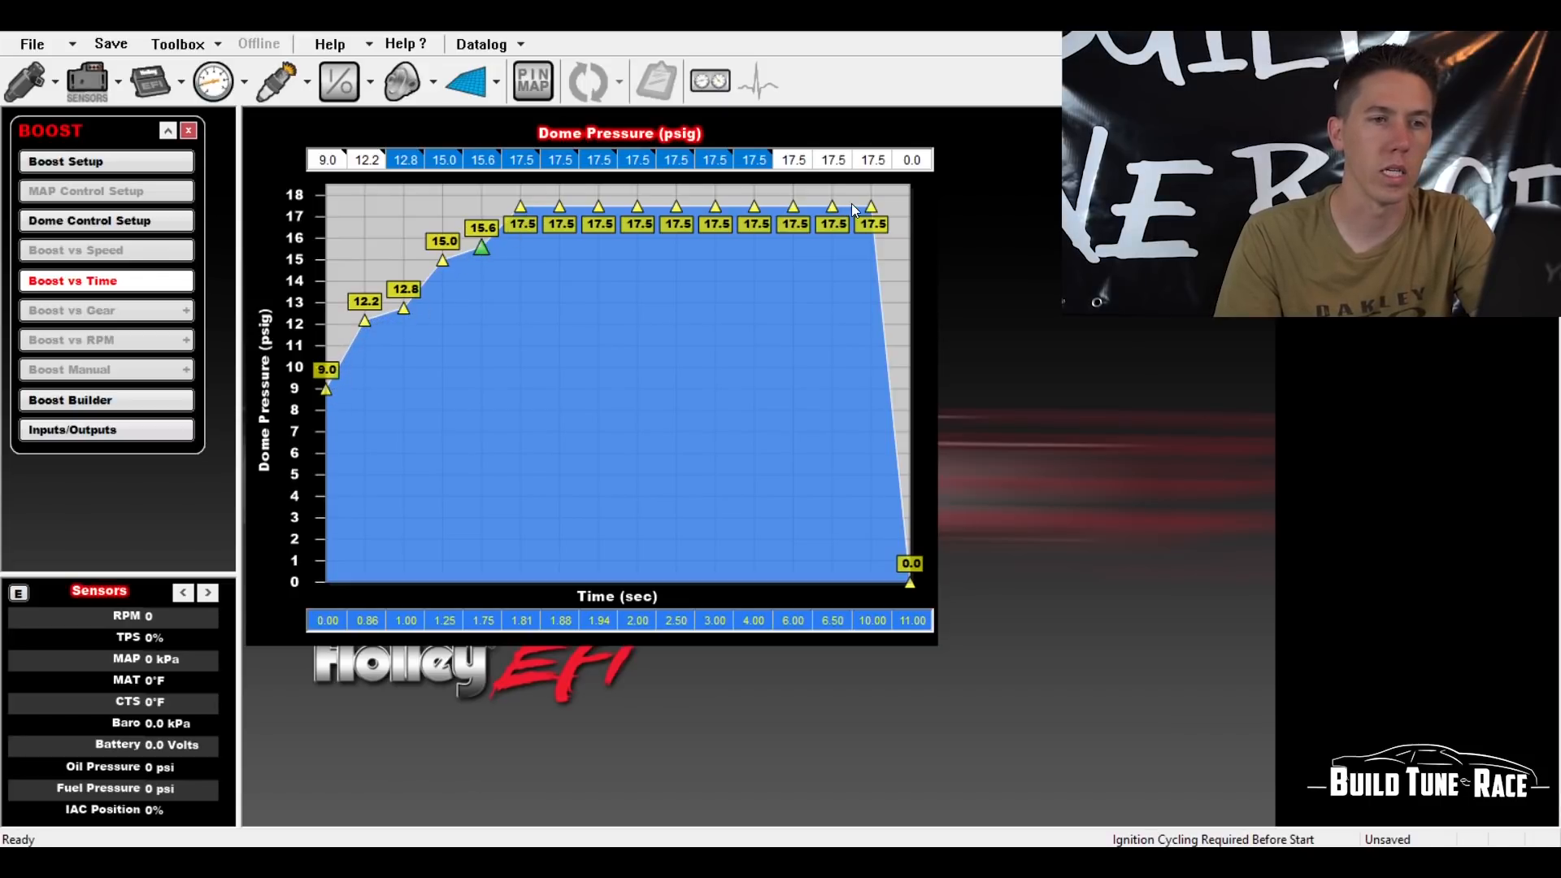
- Lower the 1.00 s point to about 11.9 psig, and move the second point to 0.40 s at about 9.7 psig
drag(373, 323, 415, 336)
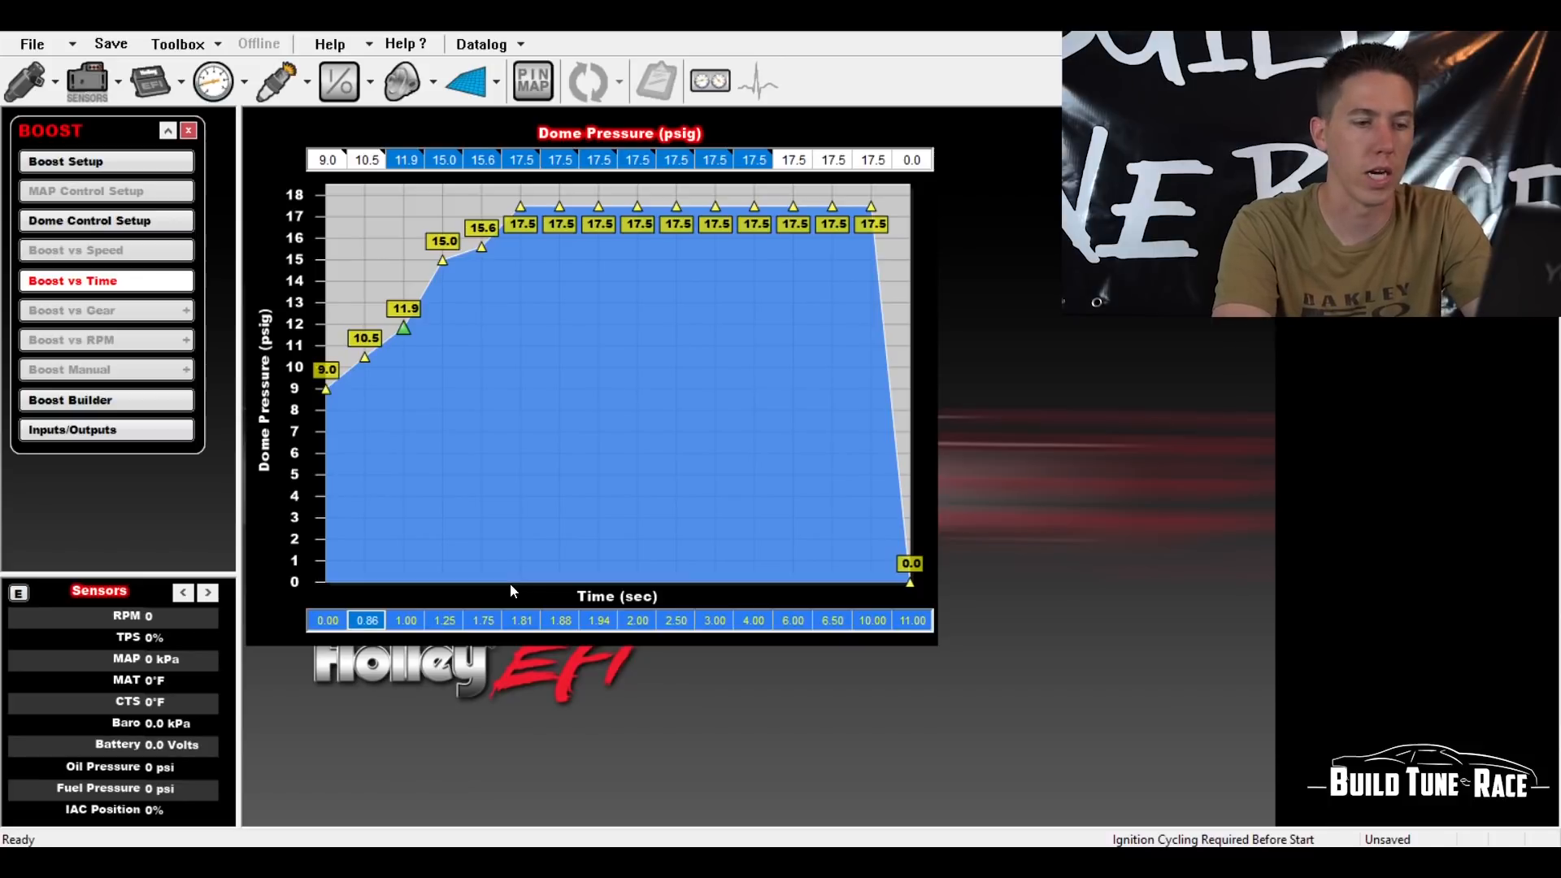
text(.4)
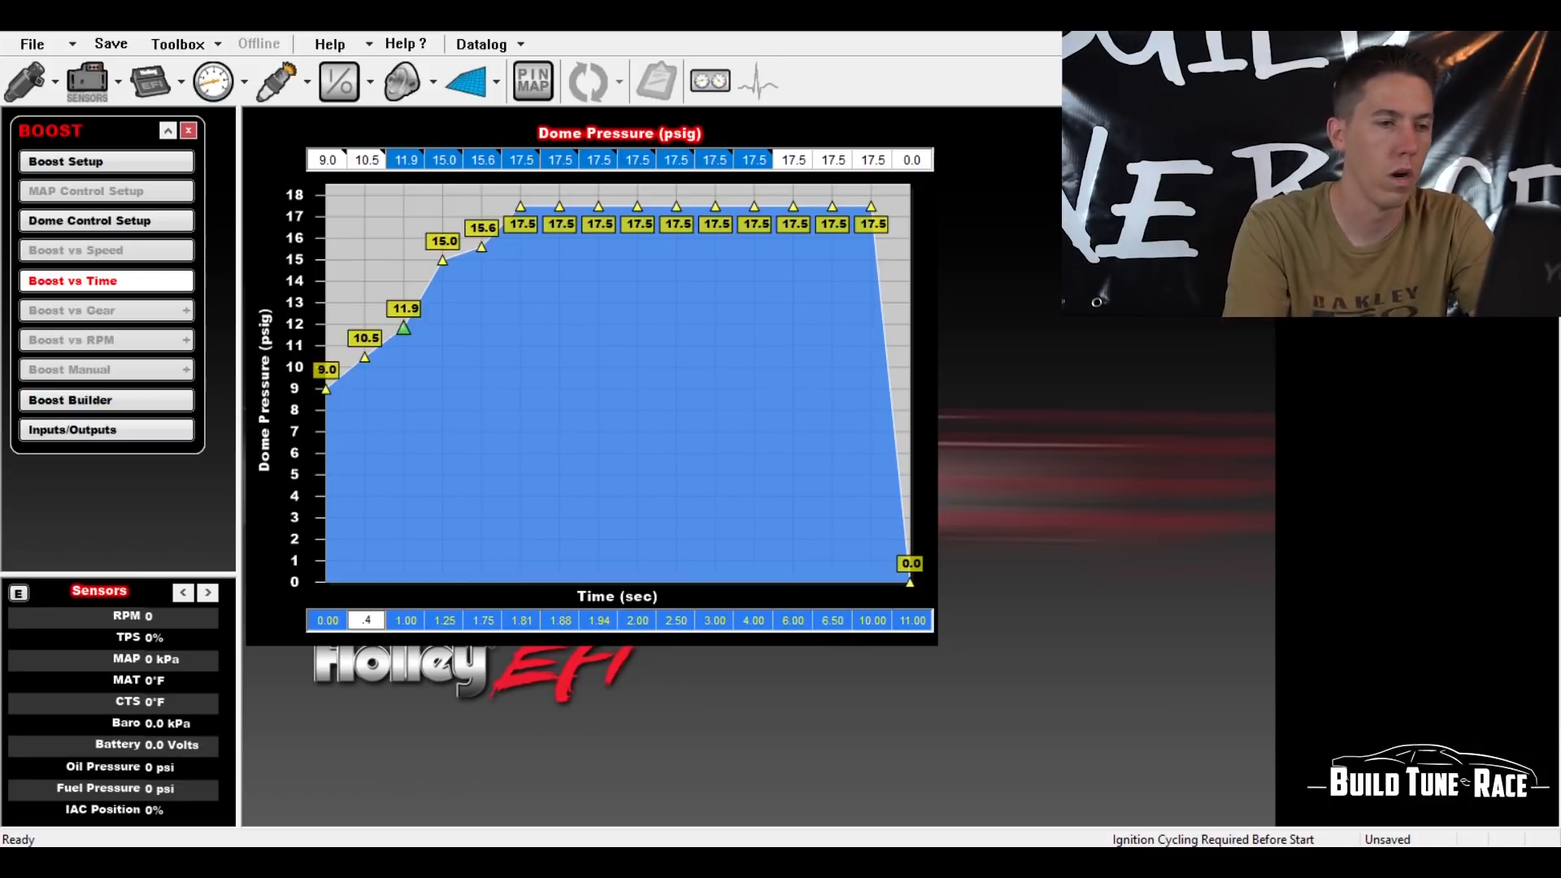
key(Return)
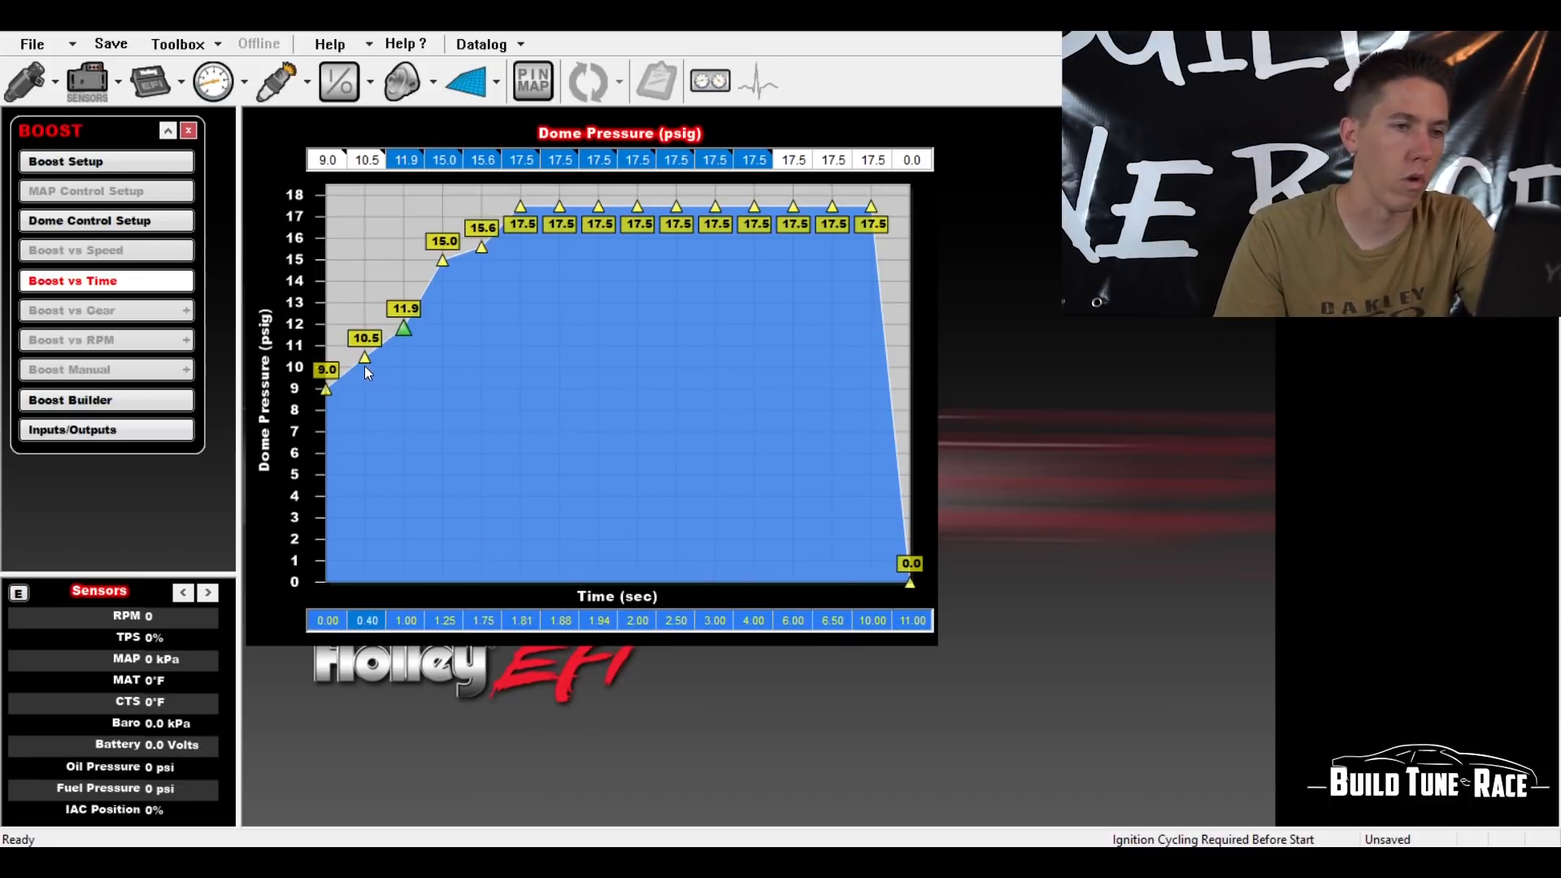
drag(365, 368, 370, 383)
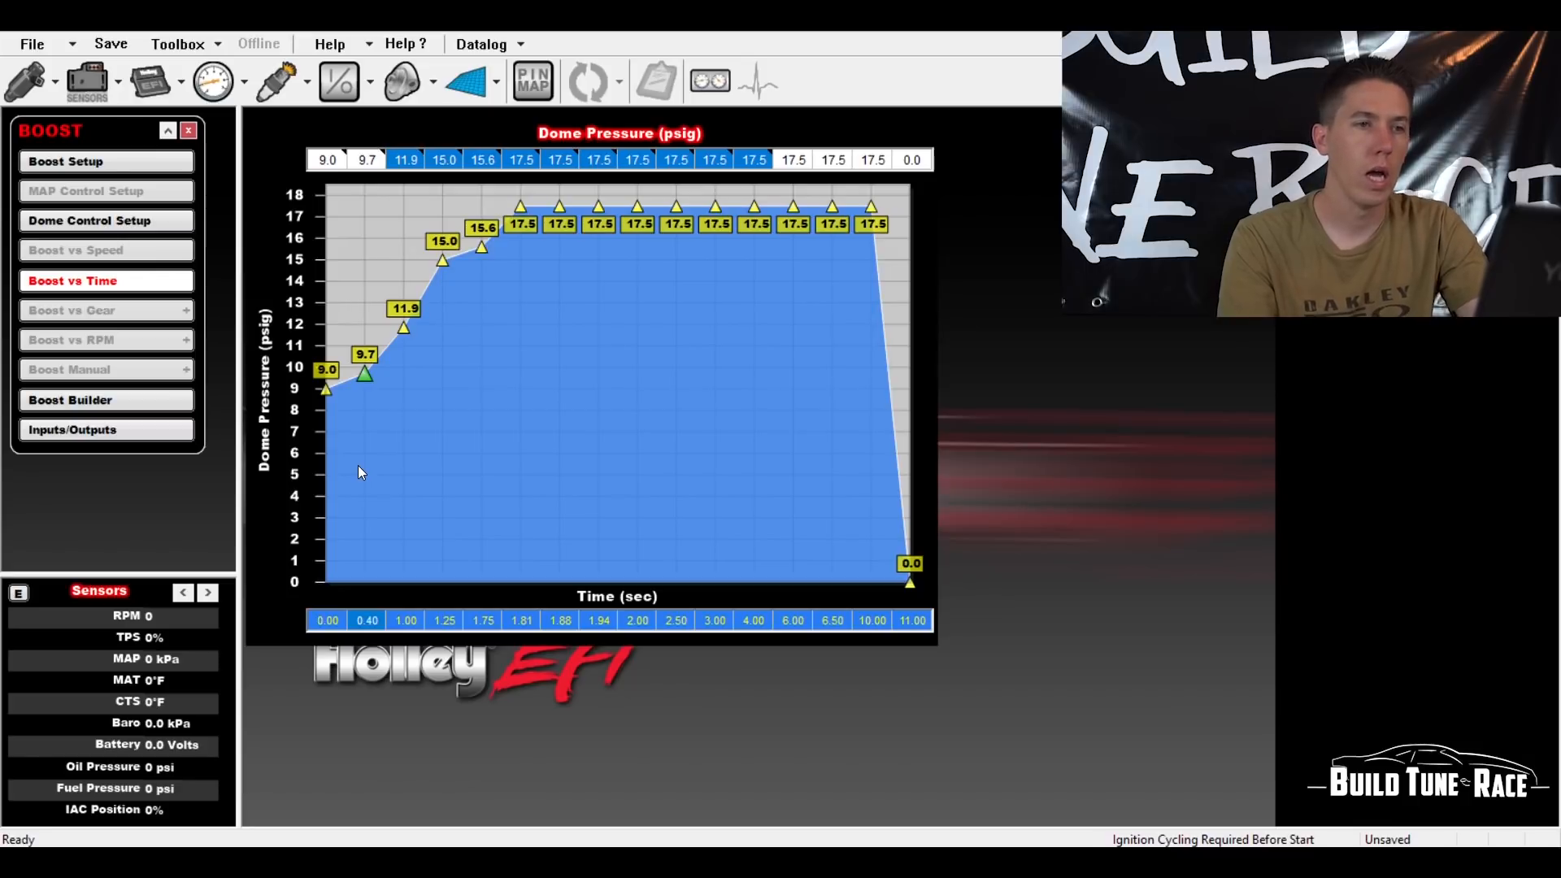
- Select the 17.5 psig plateau values from 1.81 to 10.00 s, and raise the 1.75 s point to about 16.5 psig
click(793, 160)
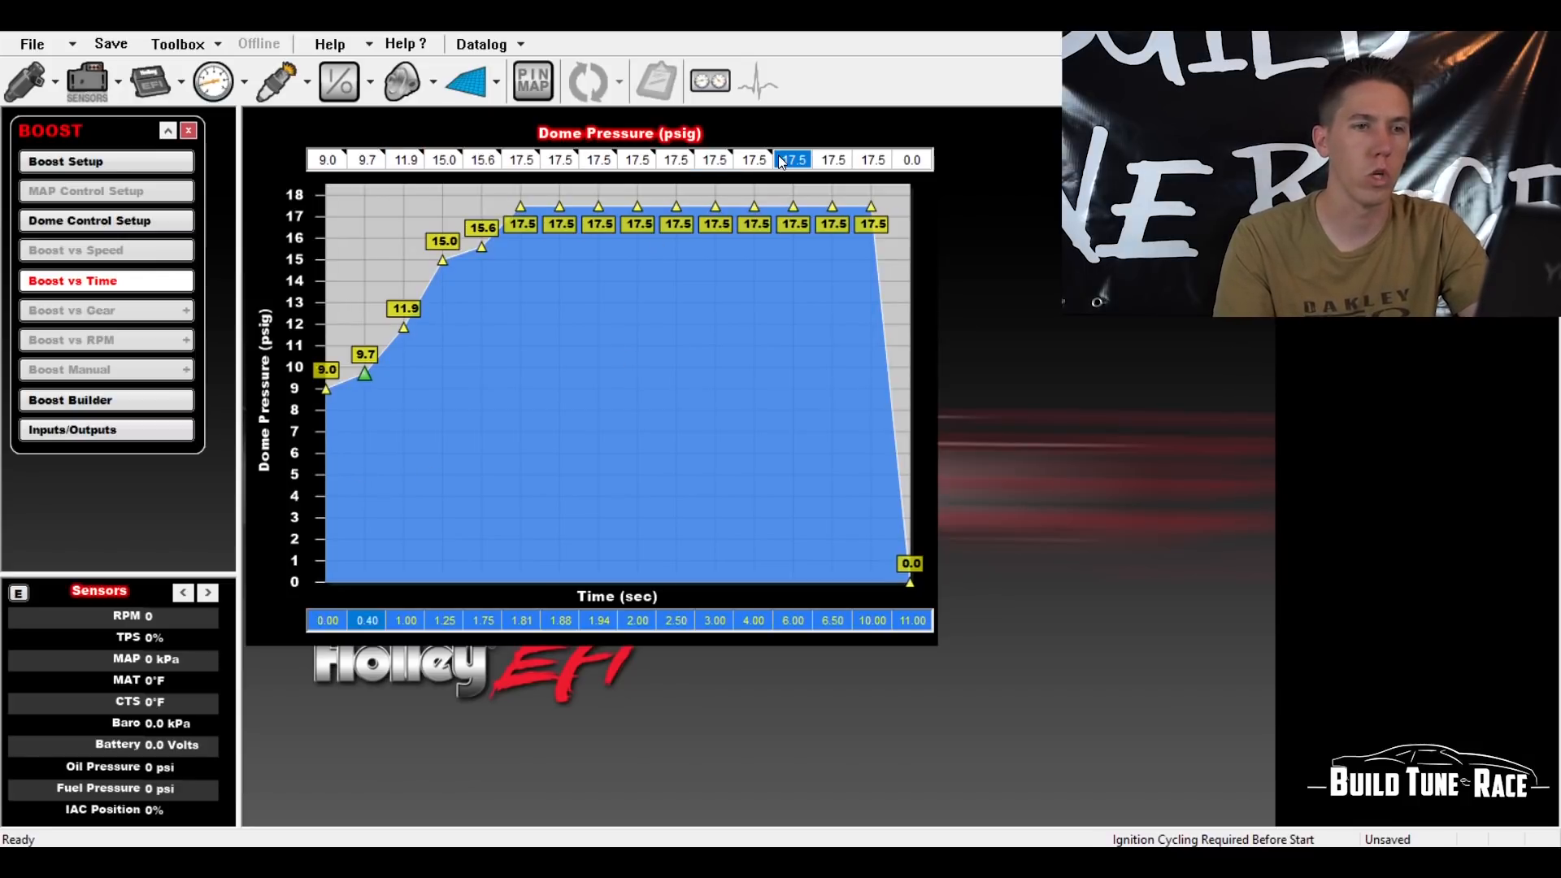
click(531, 166)
drag(531, 167, 868, 157)
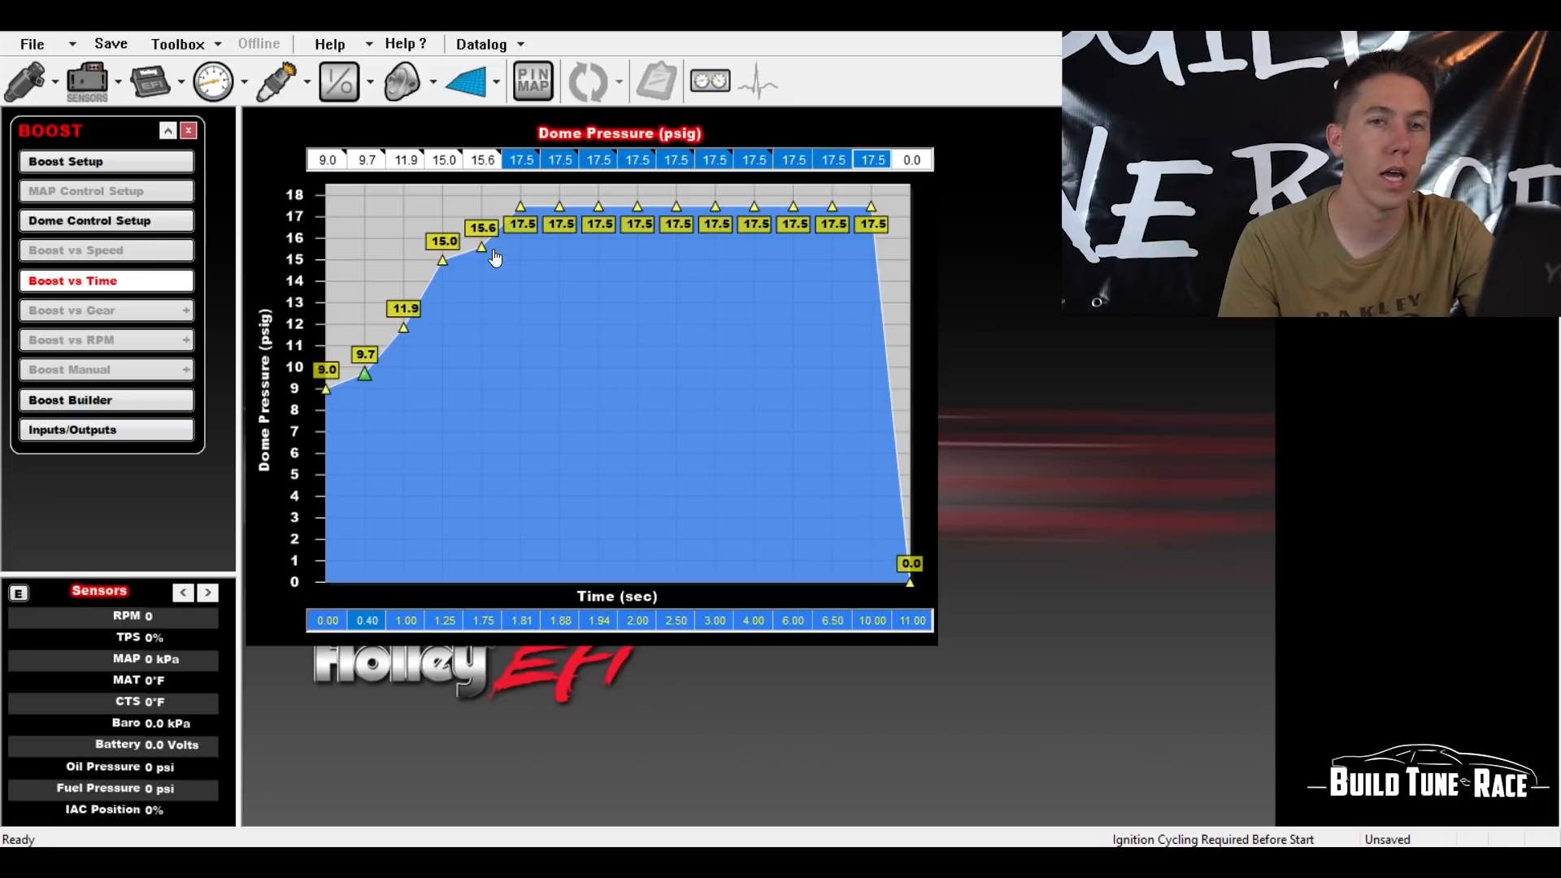
drag(486, 248, 484, 238)
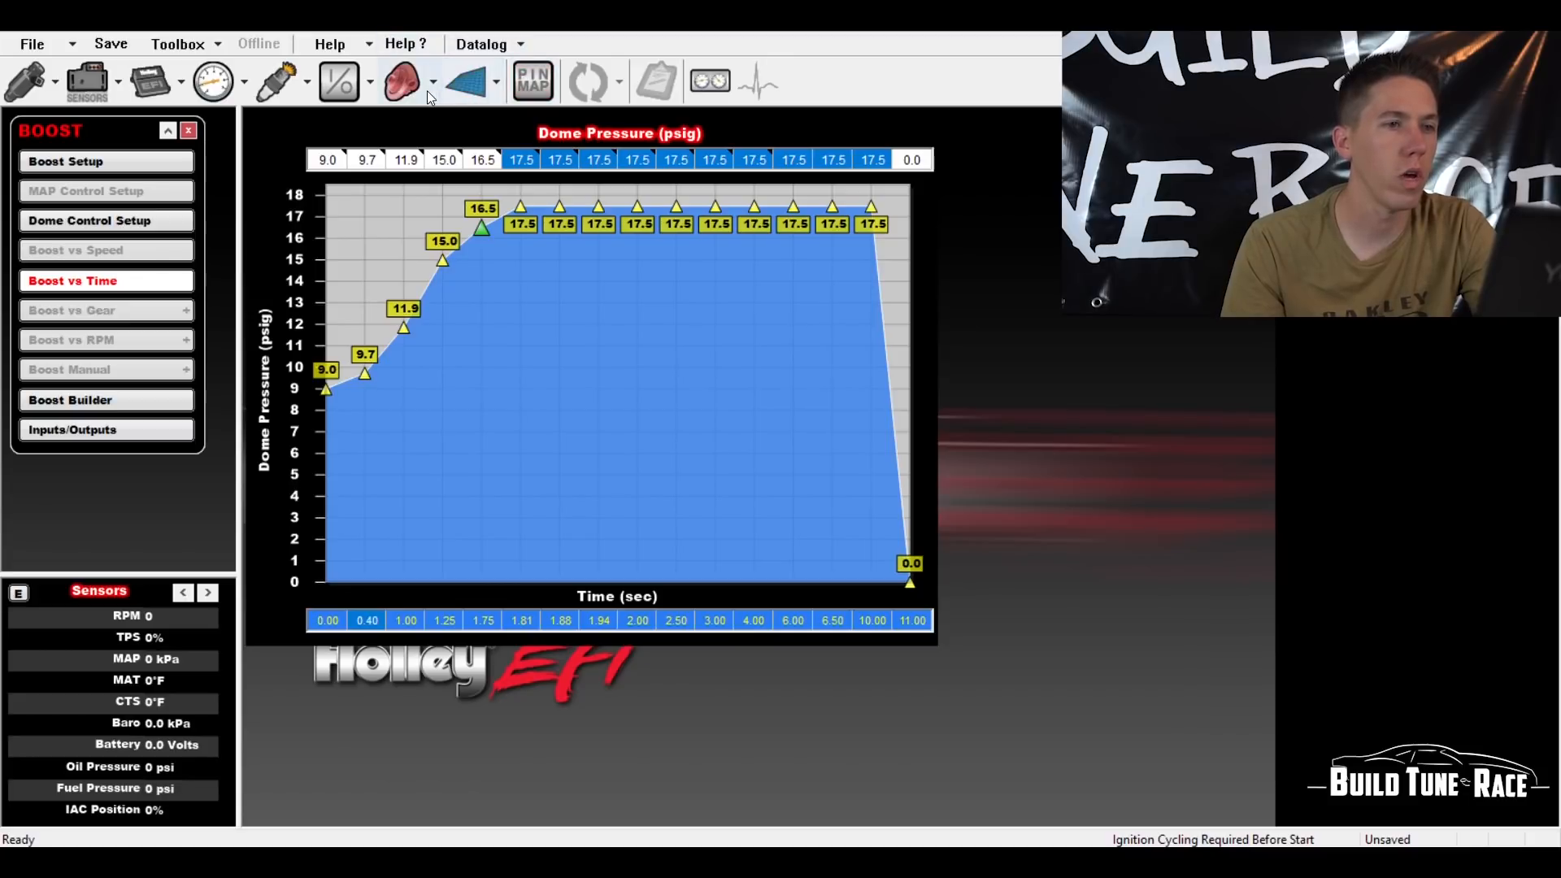
- Look through the advanced gear-based setup, 2D and per gear tables, and close the advanced and boost settings
click(448, 81)
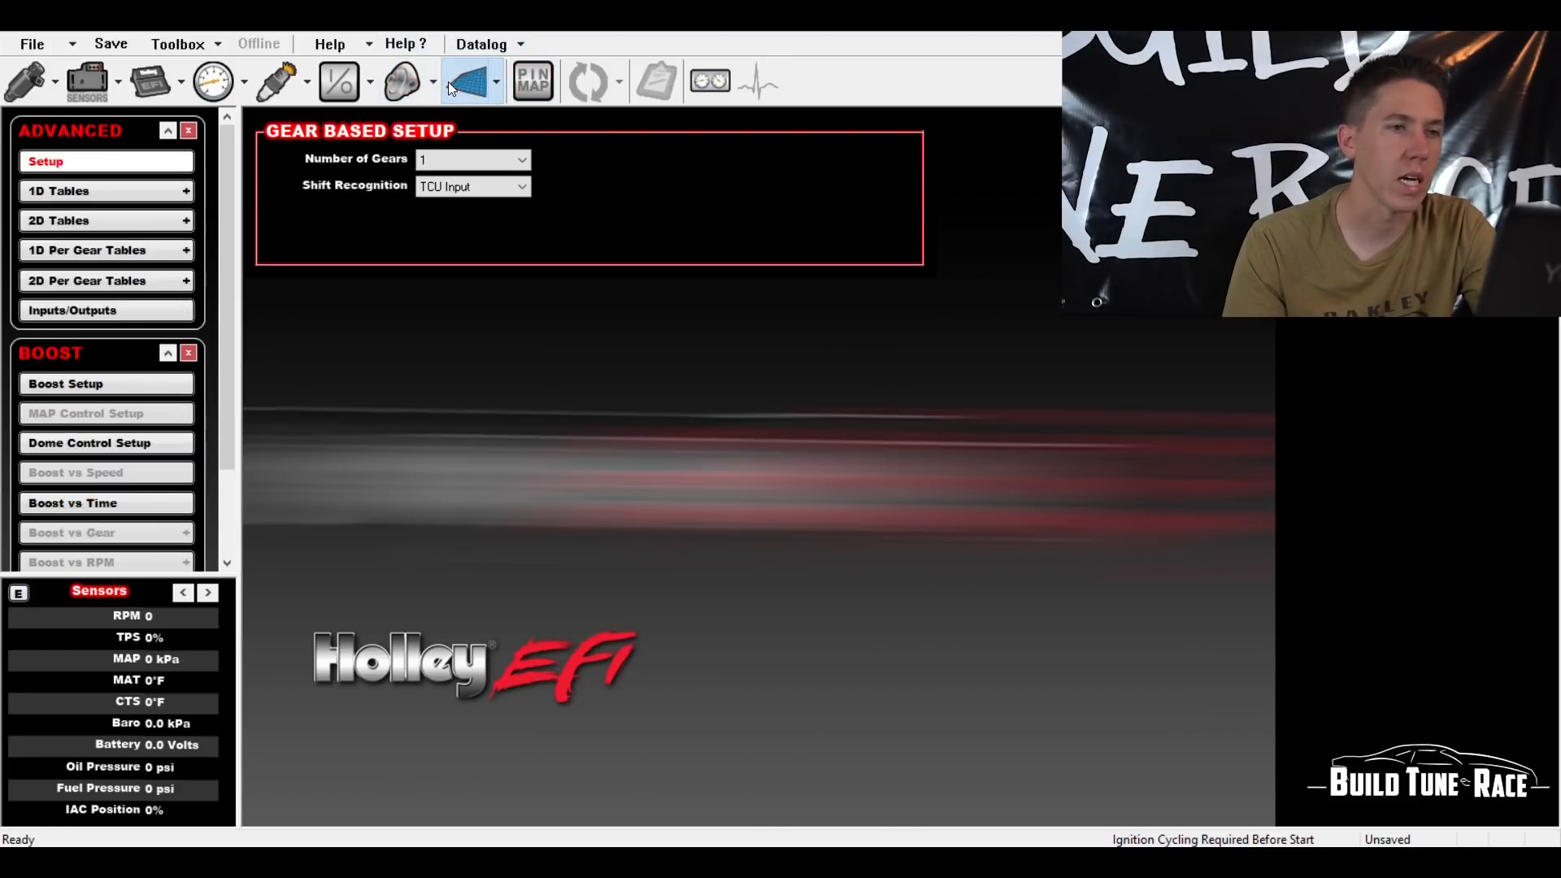
click(146, 220)
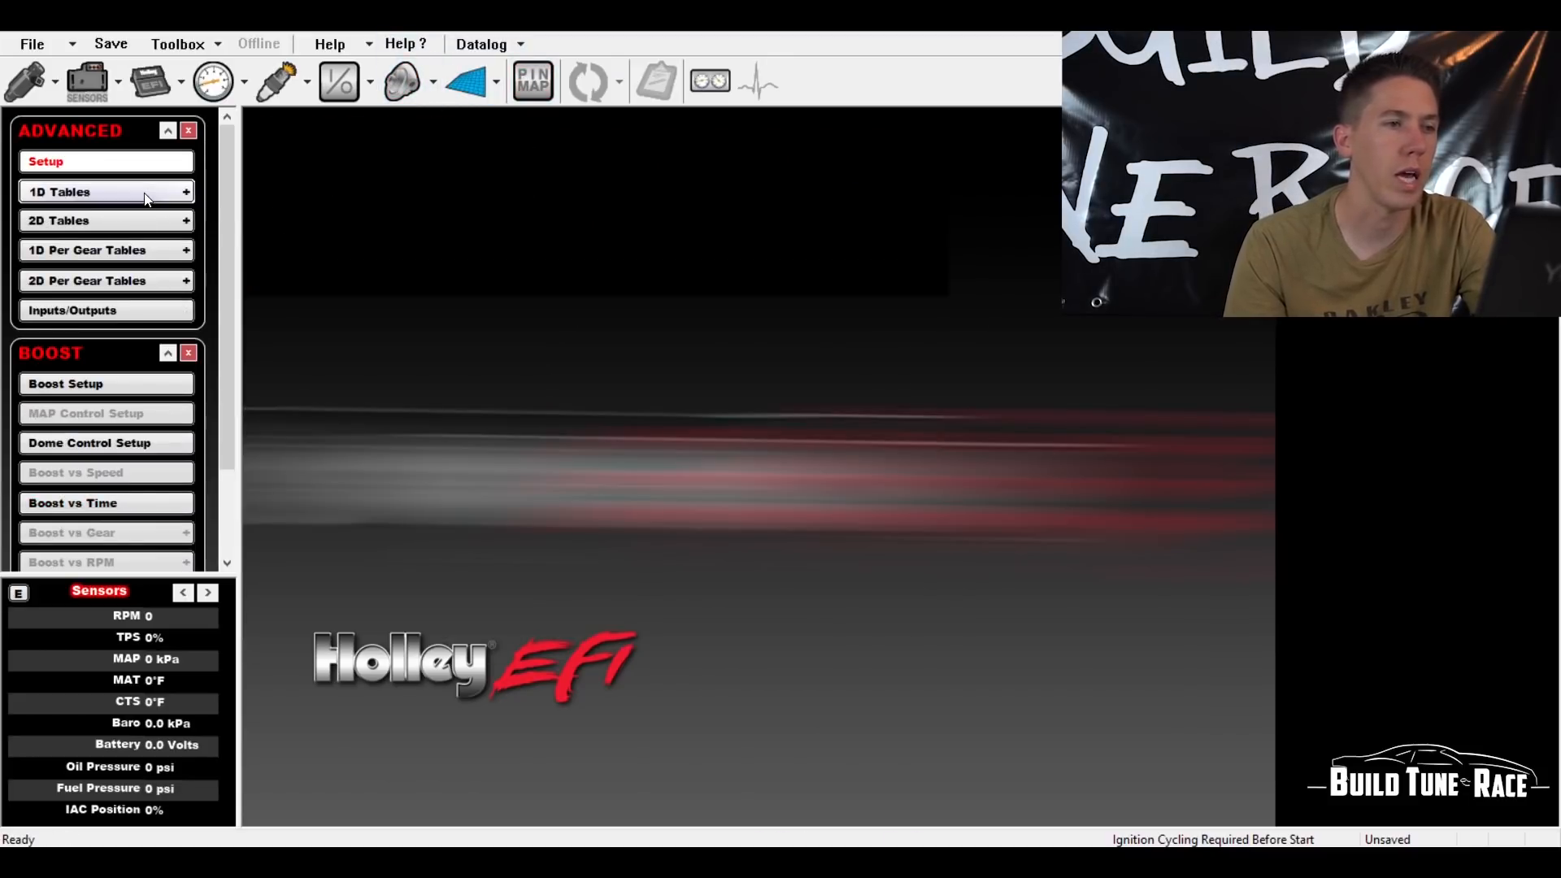
click(140, 247)
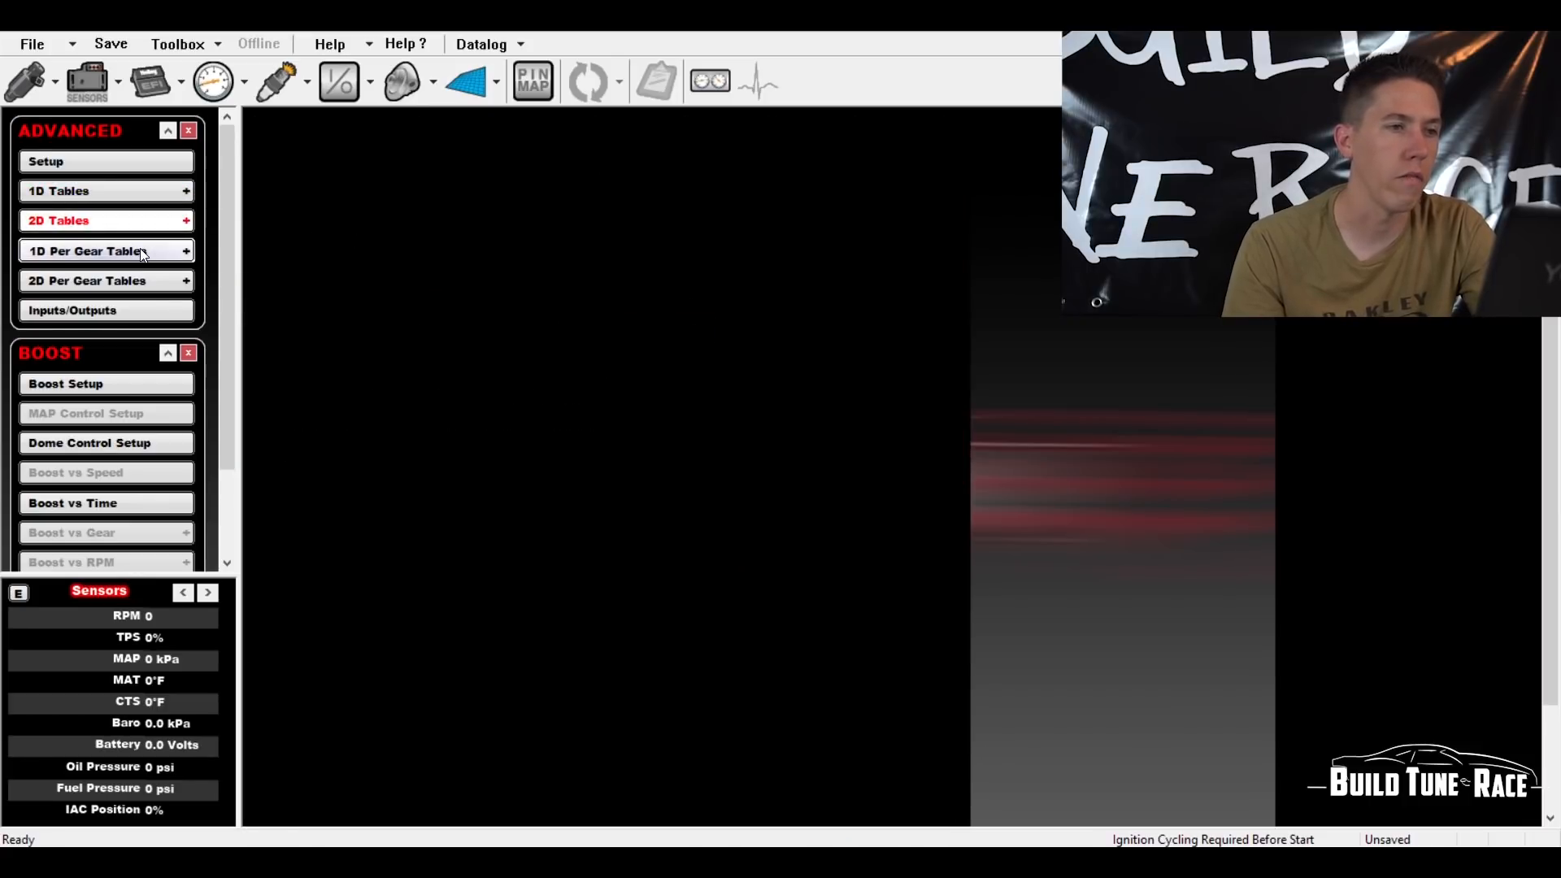
click(140, 278)
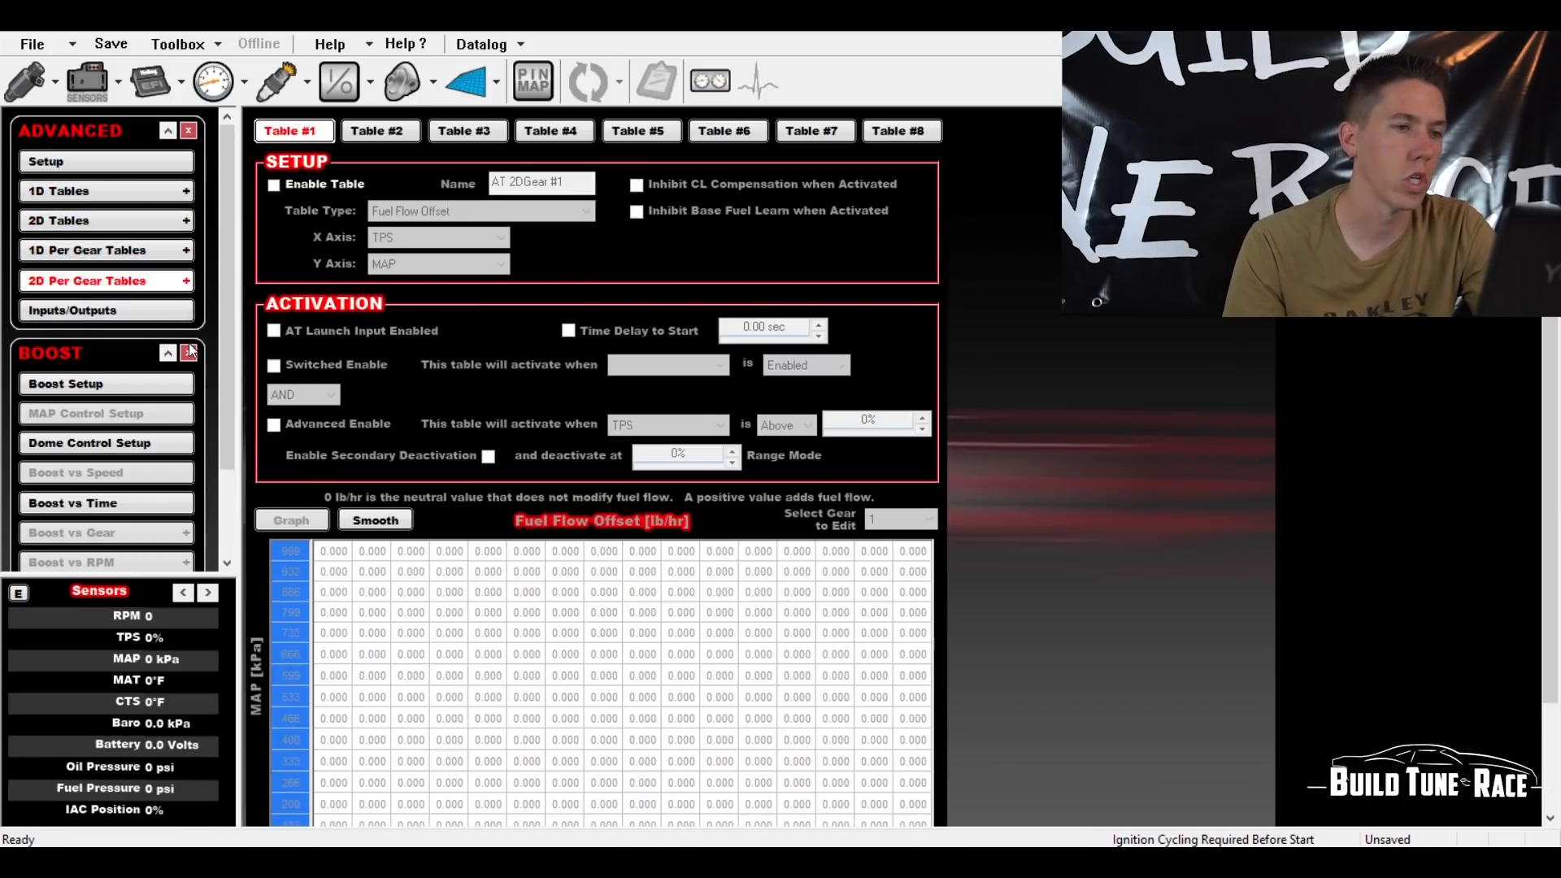
click(188, 131)
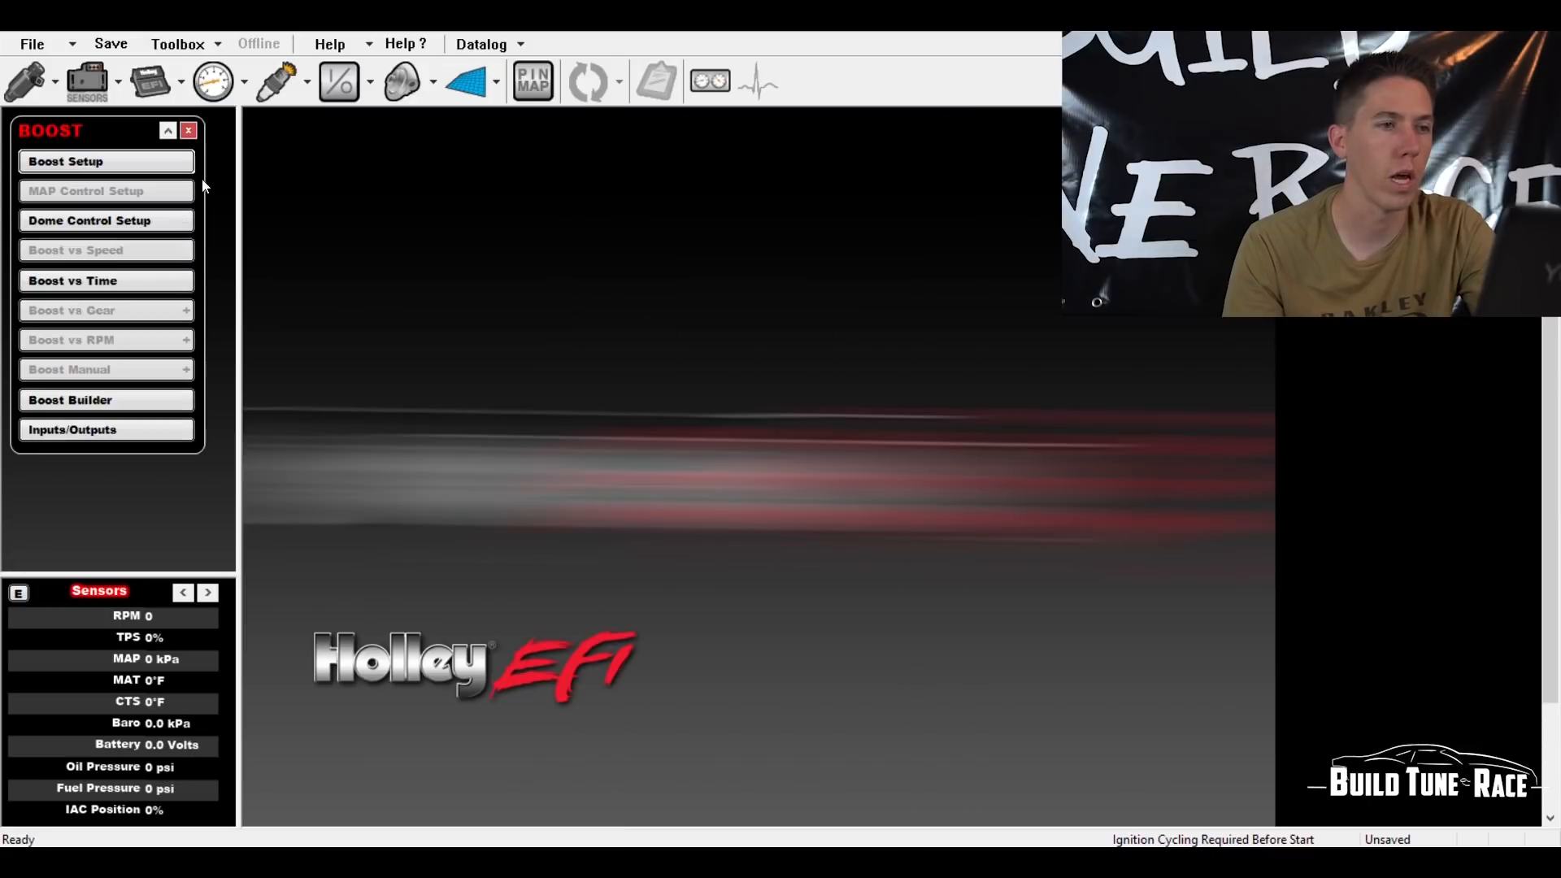
click(189, 131)
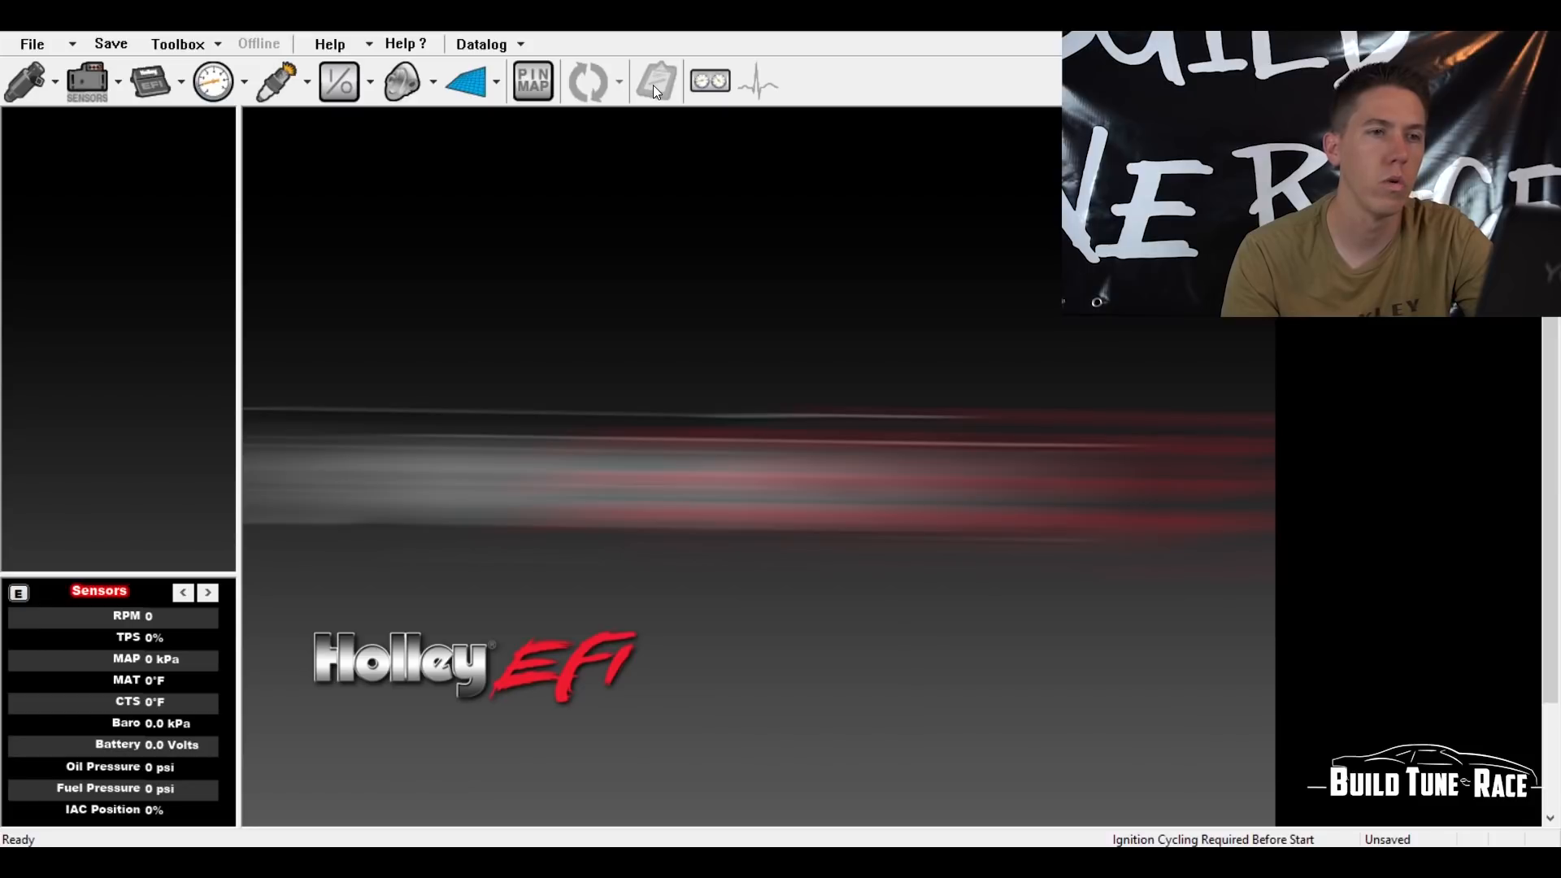
- Open the base fuel flow table in the fuel settings
click(709, 81)
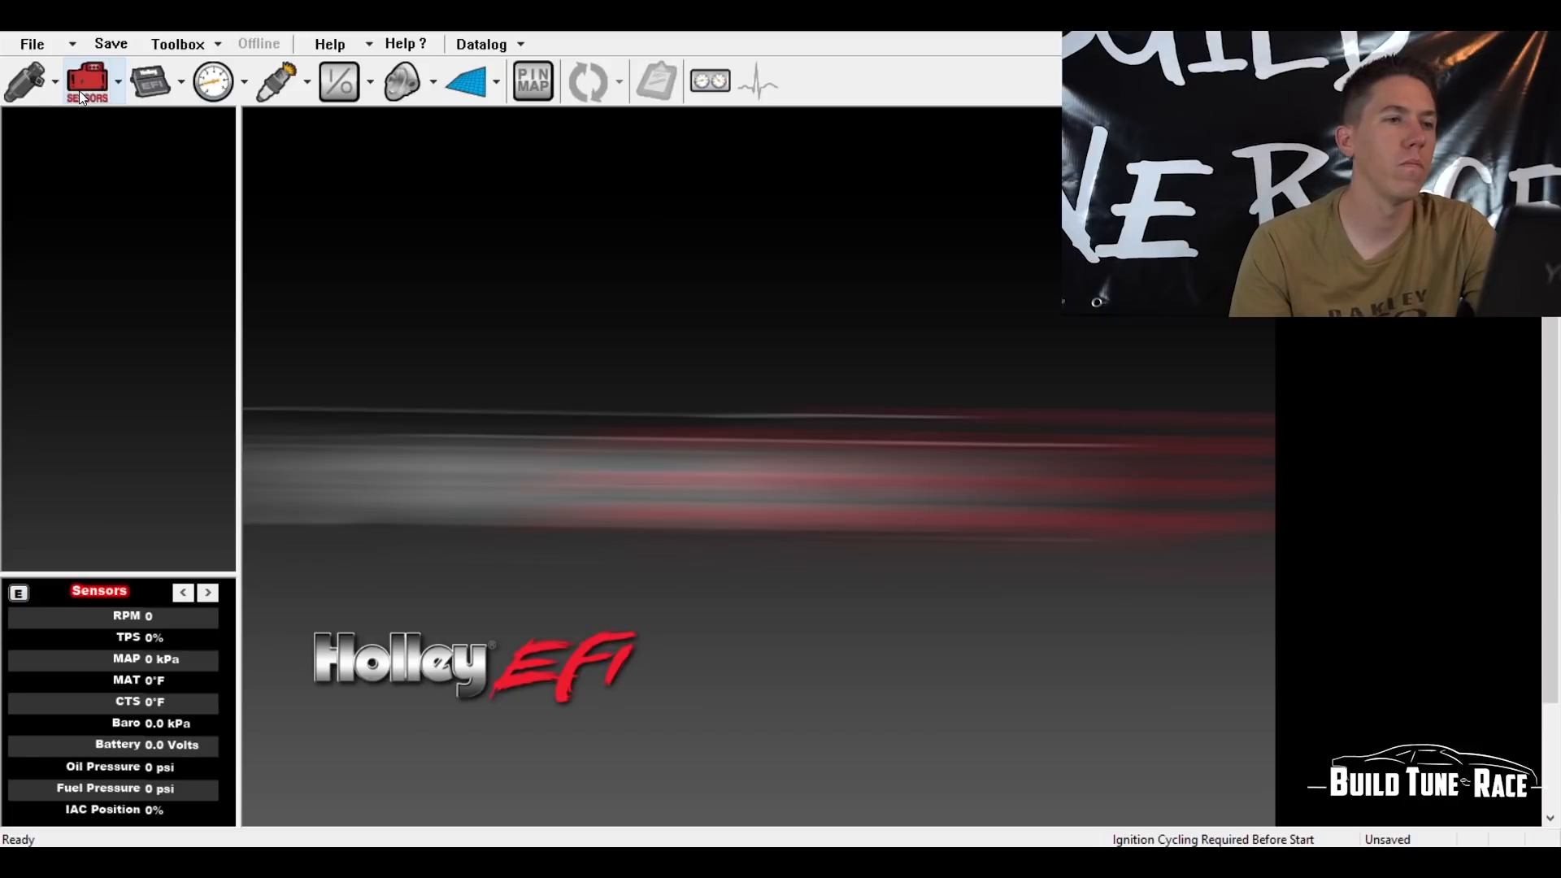
click(32, 98)
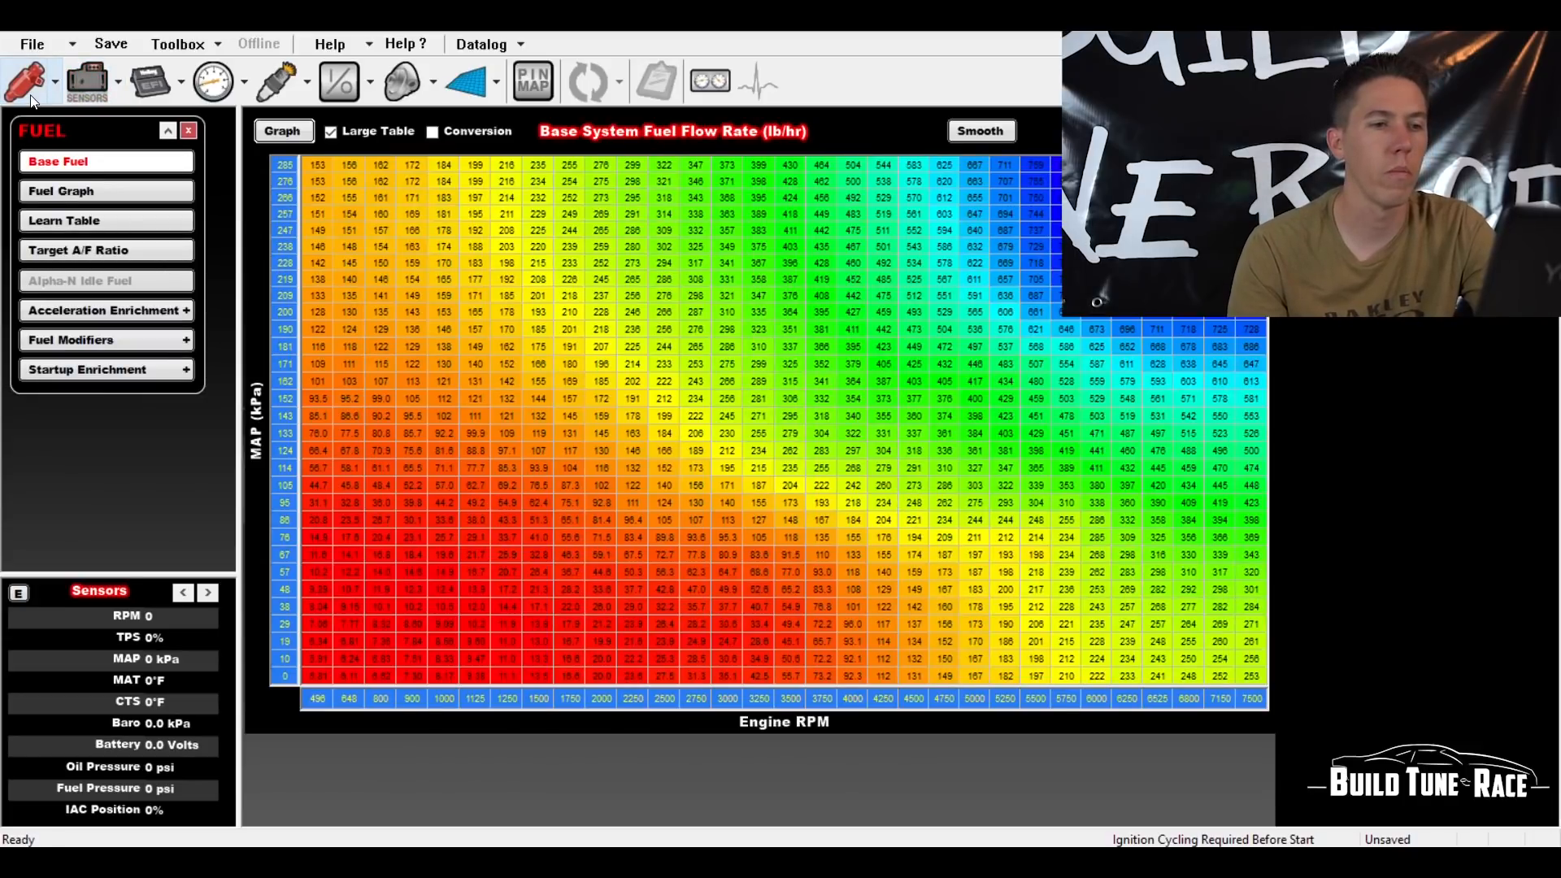